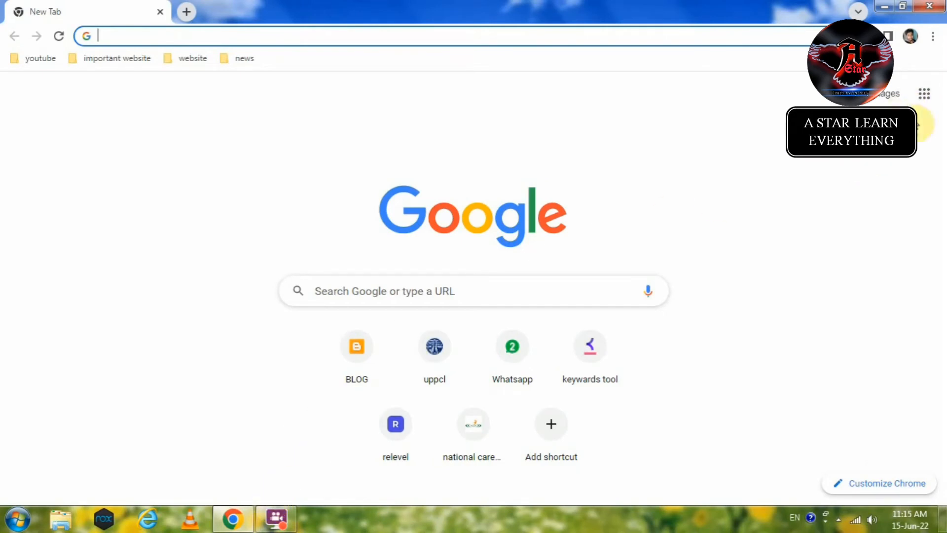
Step: Open Google Docs from the Google apps grid on Chrome's new tab page
left_click(922, 97)
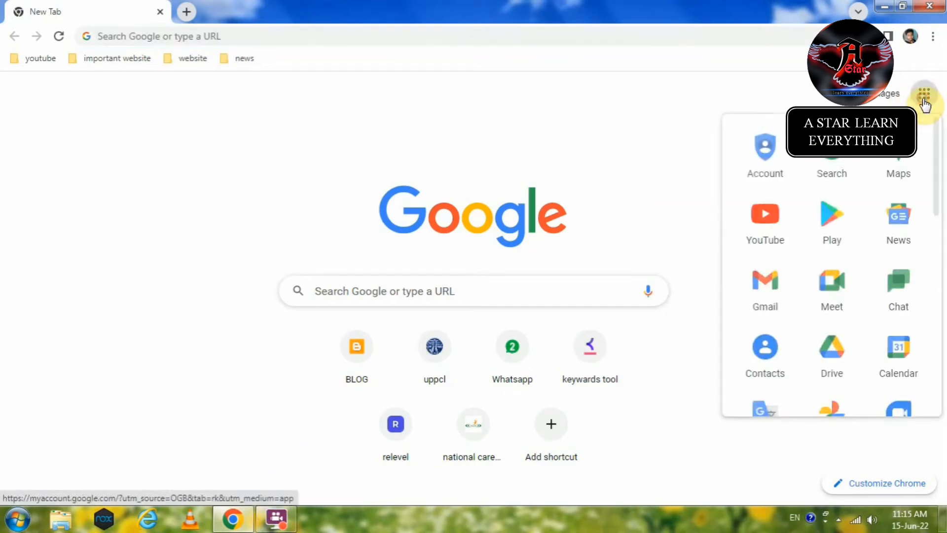
scroll(849, 270, "down", 7)
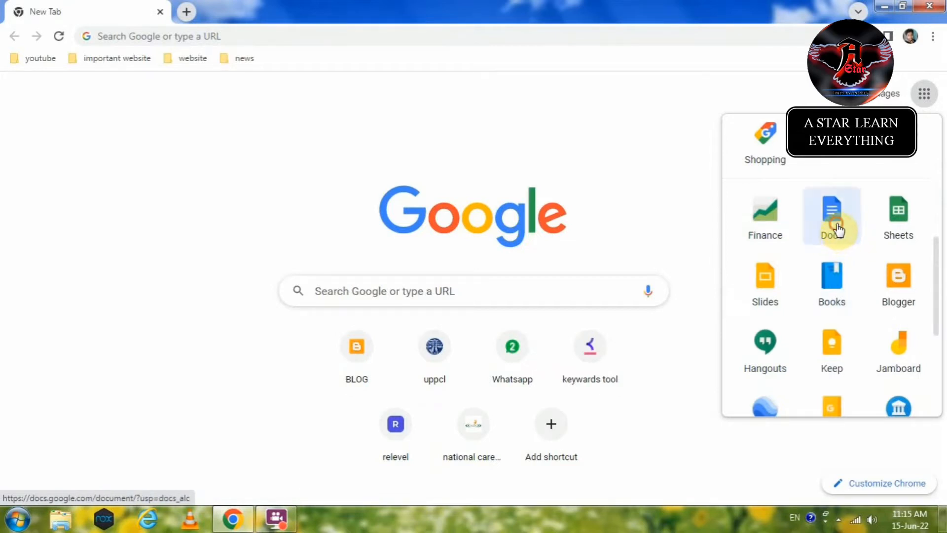
left_click(836, 229)
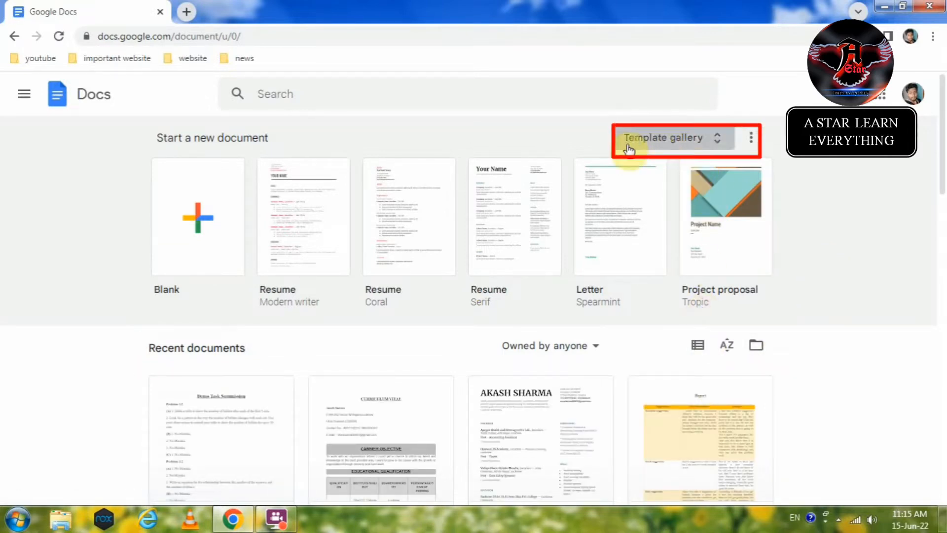
Step: Browse the Template gallery and start a new document from the Resume Serif template
left_click(703, 147)
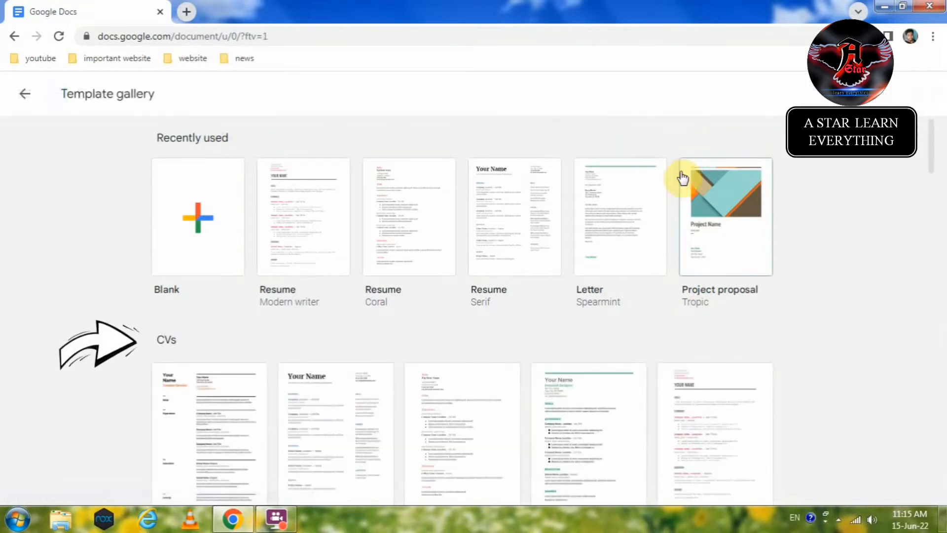
scroll(583, 300, "down", 4)
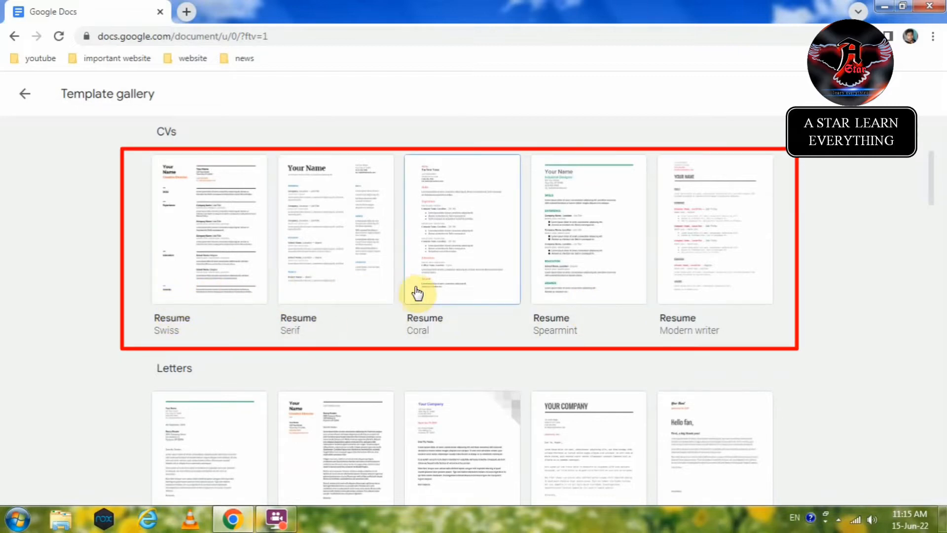
scroll(642, 300, "down", 3)
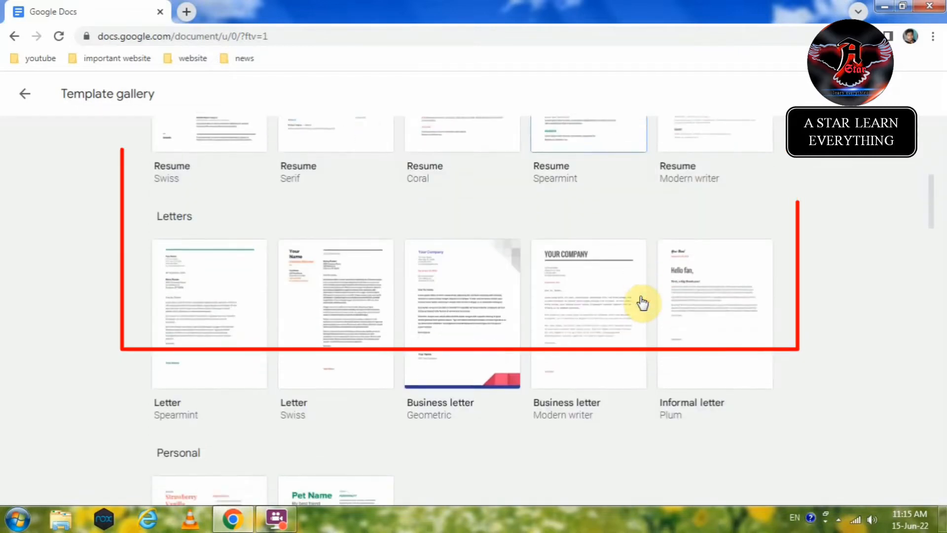
scroll(641, 301, "down", 1)
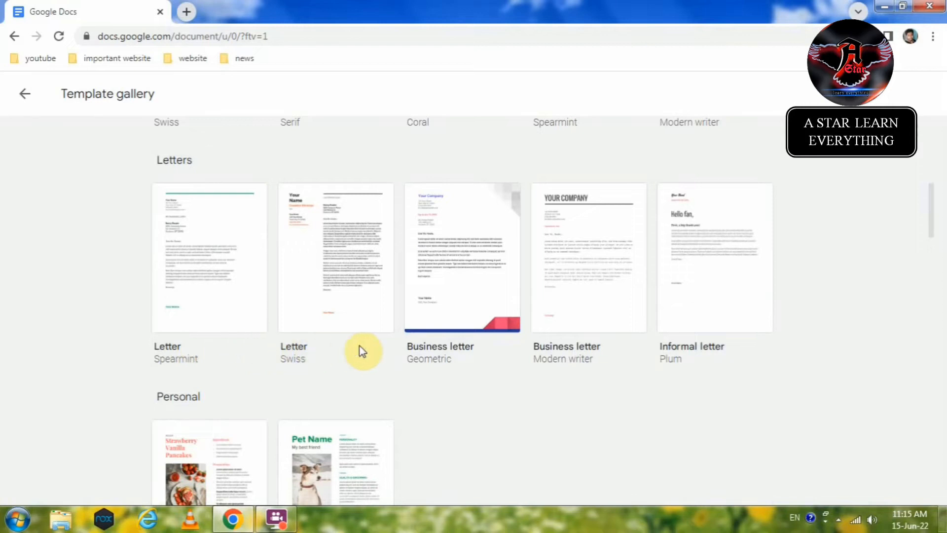
scroll(545, 380, "down", 8)
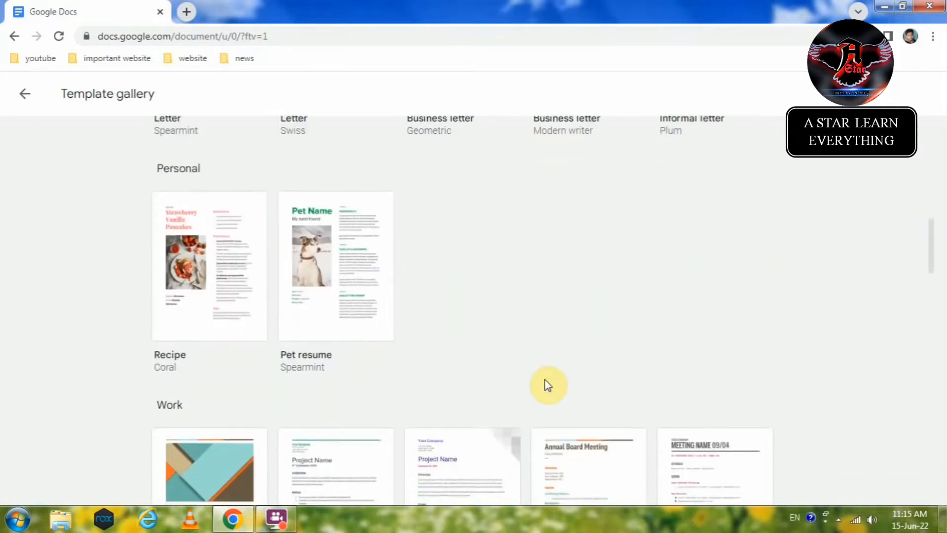
scroll(547, 386, "down", 5)
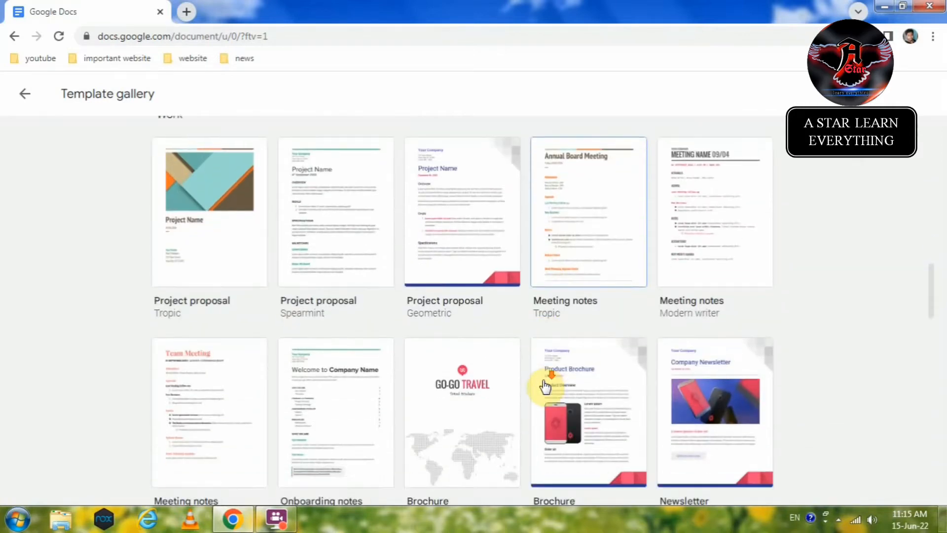
scroll(542, 387, "up", 20)
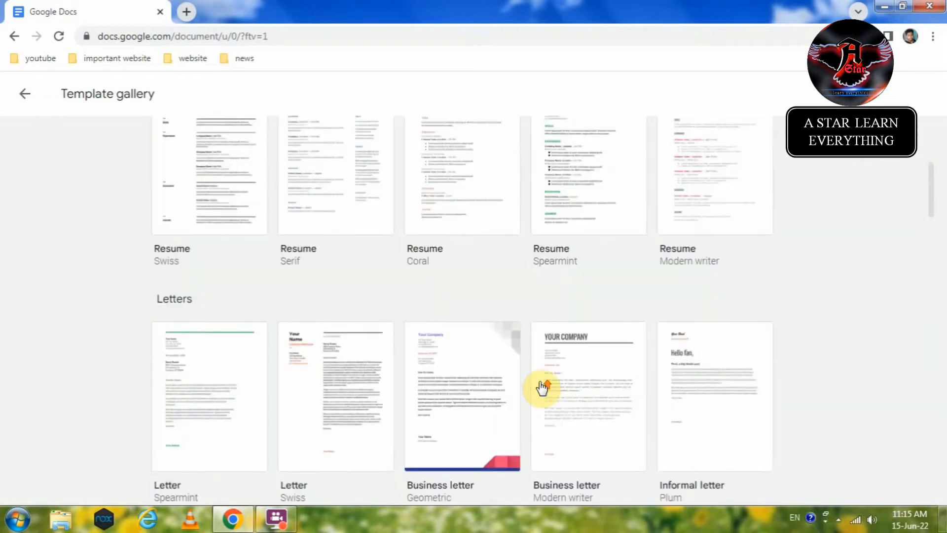
scroll(544, 387, "down", 1)
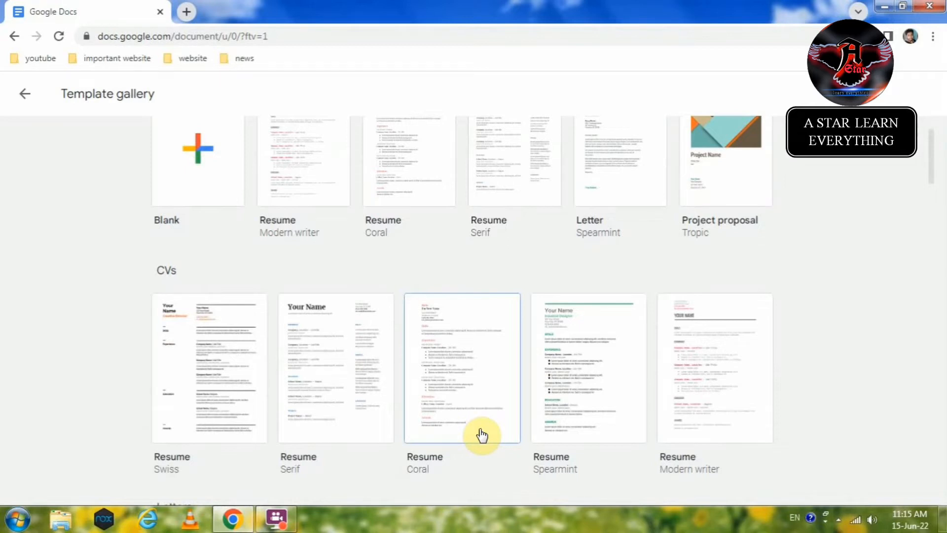
left_click(325, 407)
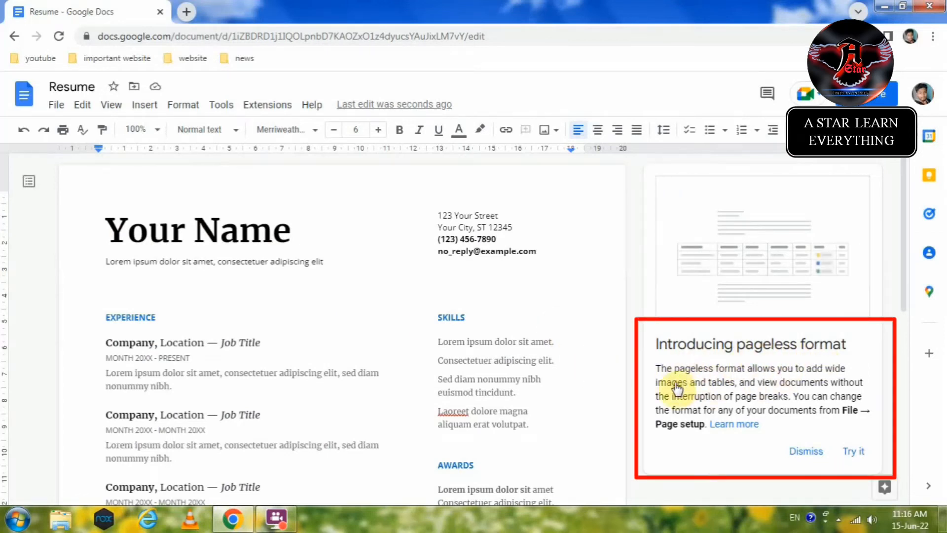
Step: Dismiss the Introducing pageless format notice
left_click(804, 451)
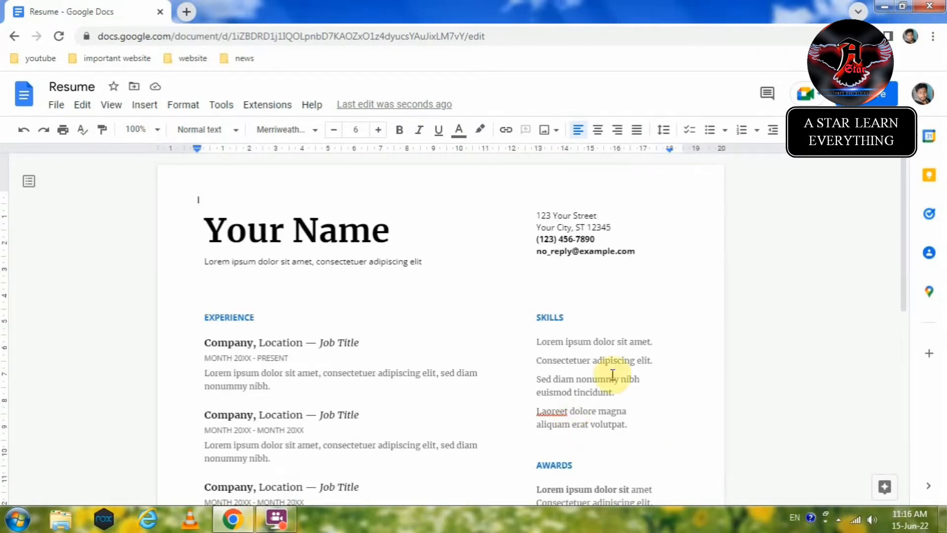
scroll(645, 353, "down", 8)
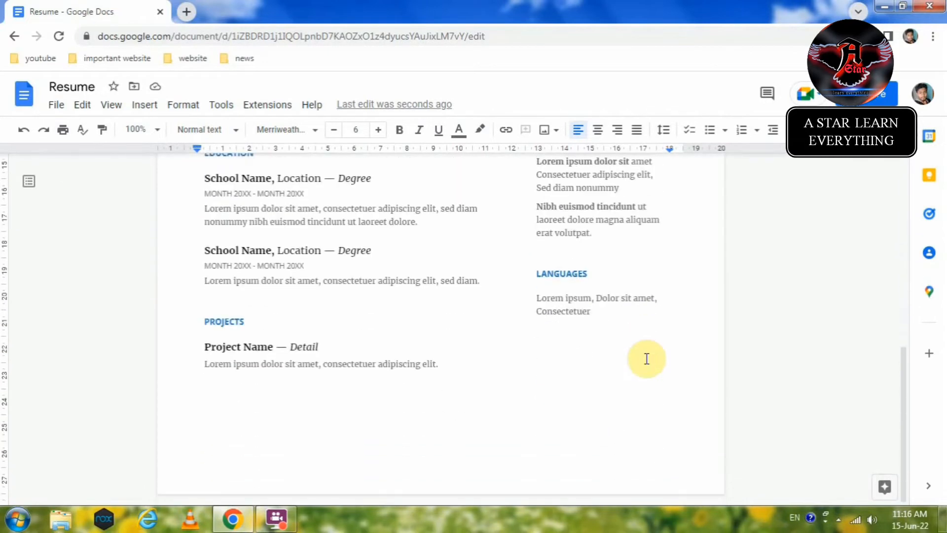
scroll(646, 356, "up", 8)
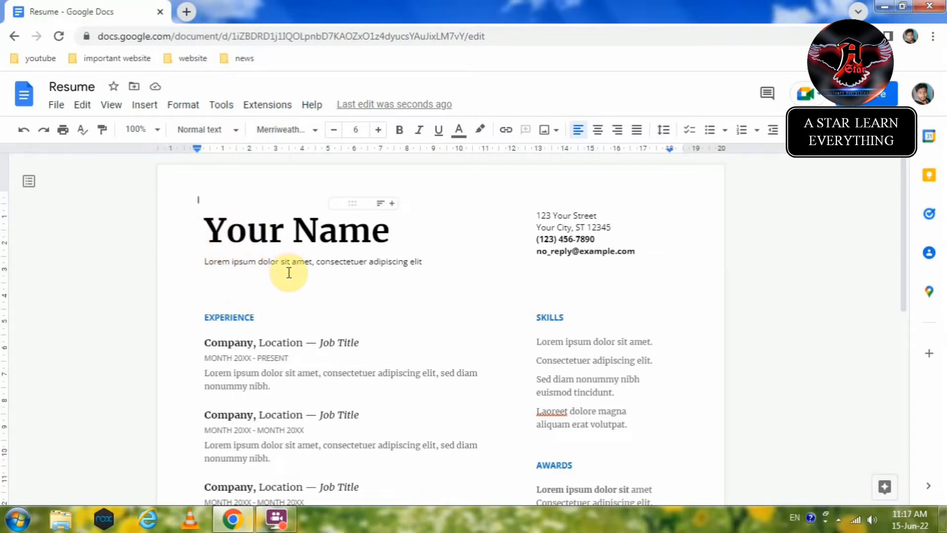
scroll(282, 318, "down", 3)
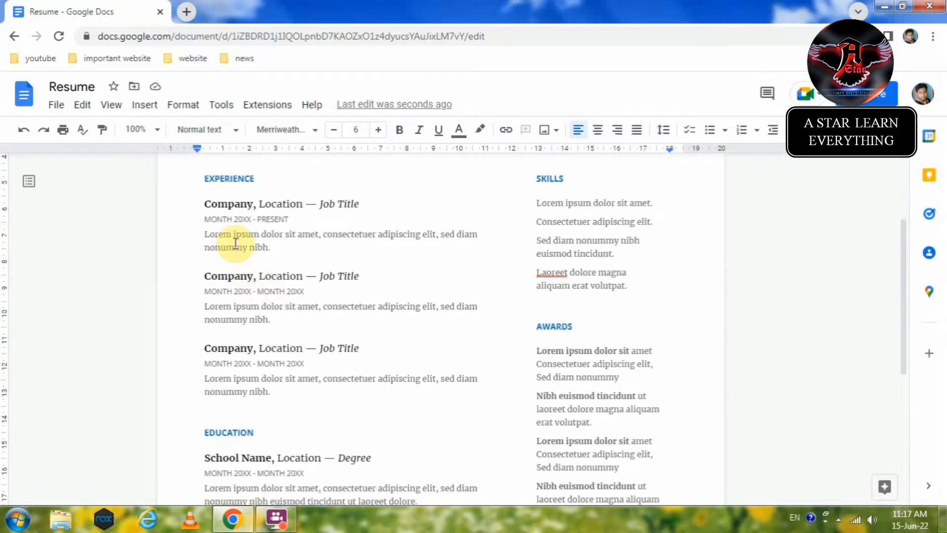
scroll(236, 242, "up", 1)
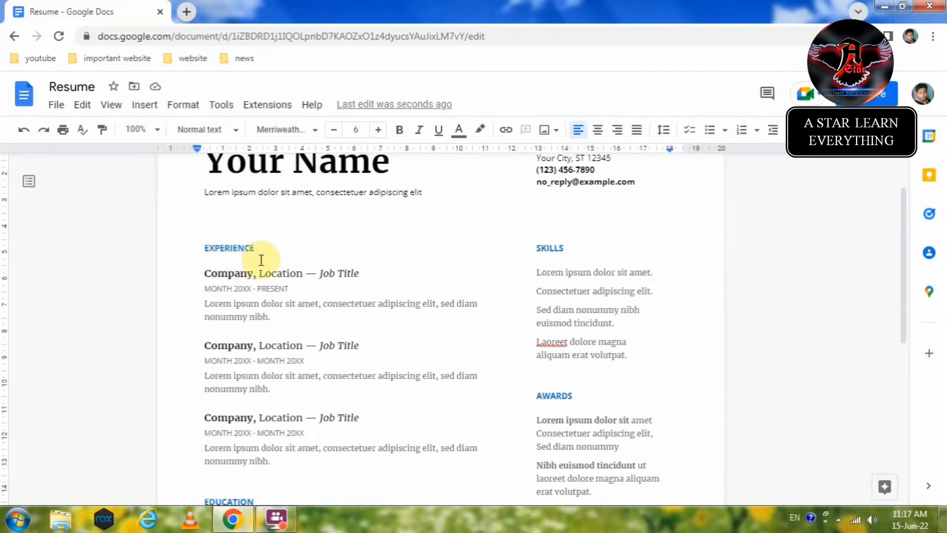
scroll(260, 375, "down", 3)
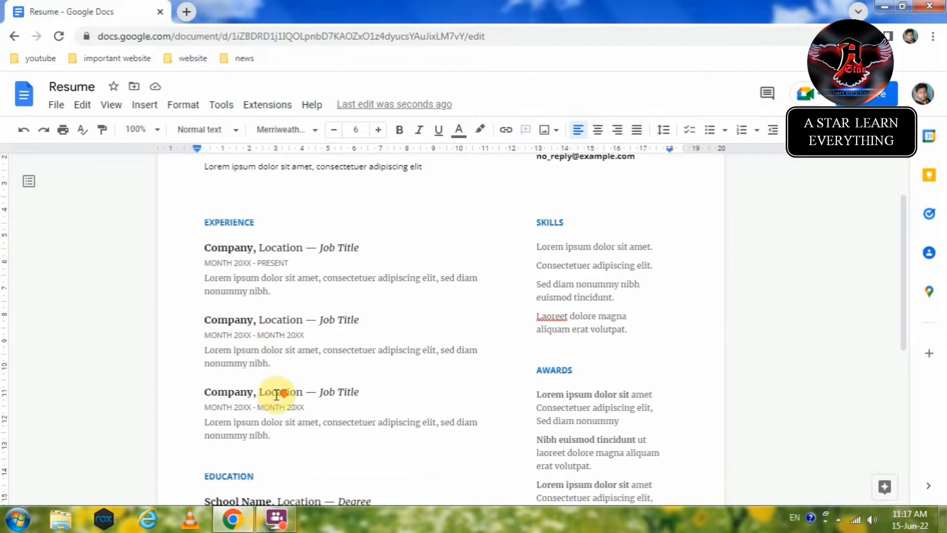
scroll(296, 341, "down", 3)
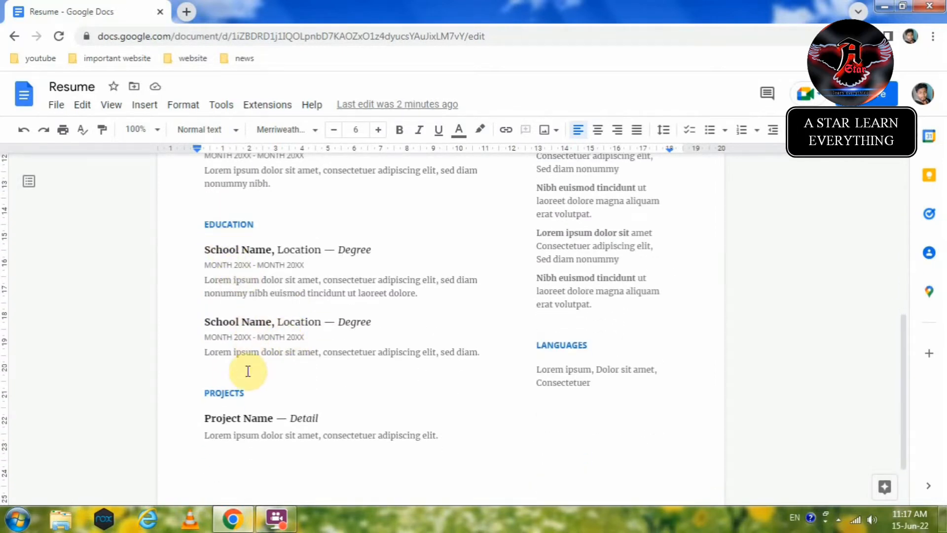
scroll(248, 385, "down", 1)
scroll(248, 385, "down", 1)
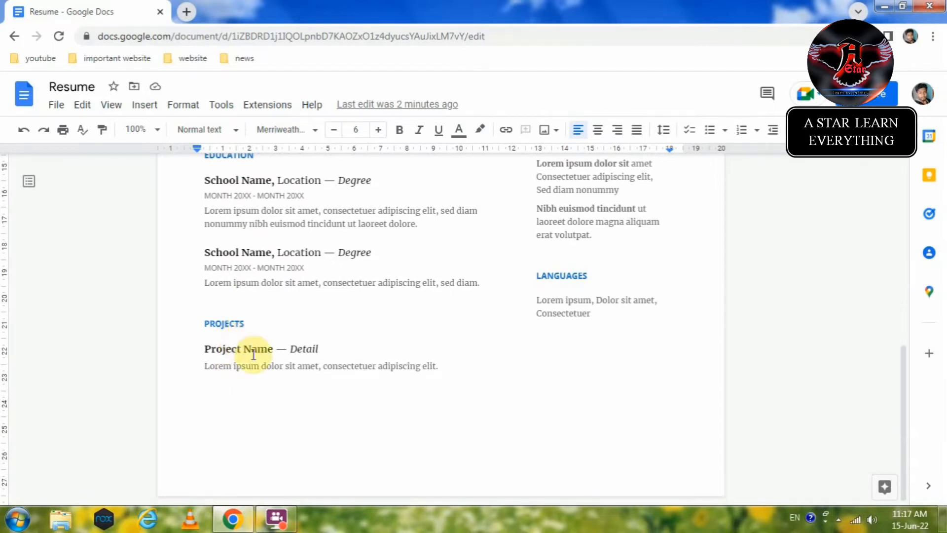
scroll(444, 367, "up", 12)
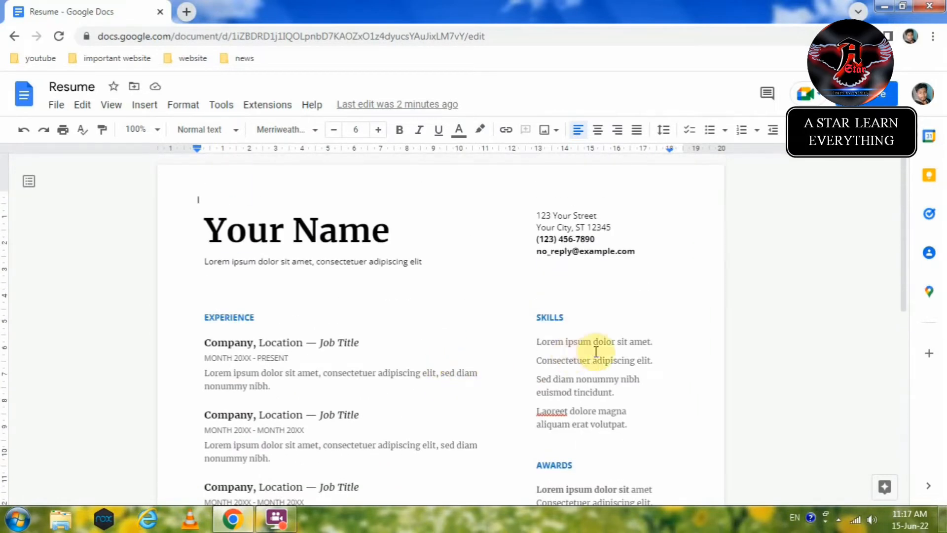
scroll(587, 356, "down", 3)
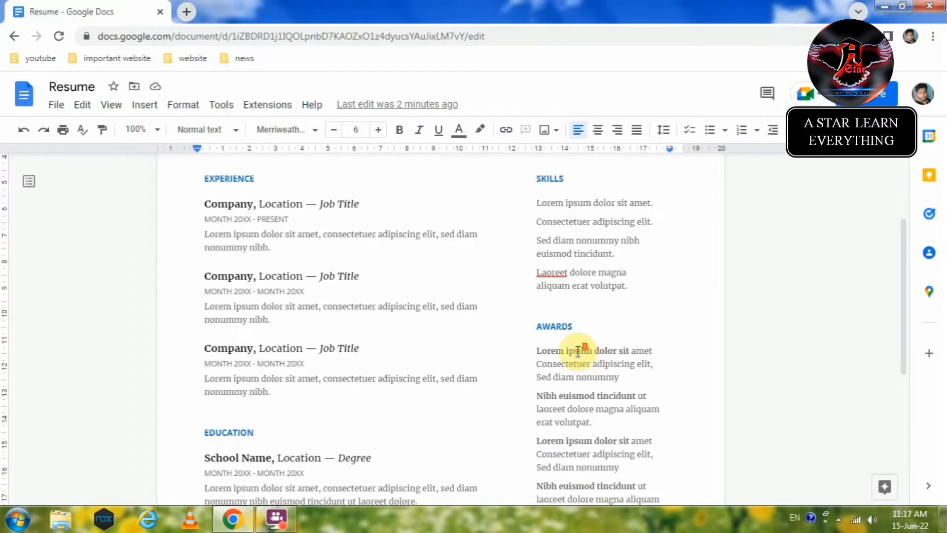
scroll(578, 351, "down", 3)
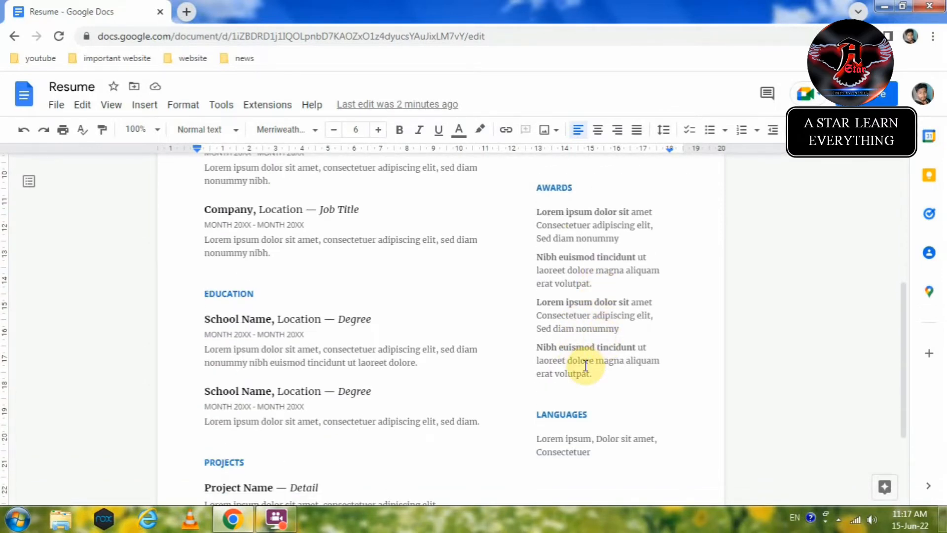
scroll(587, 364, "down", 2)
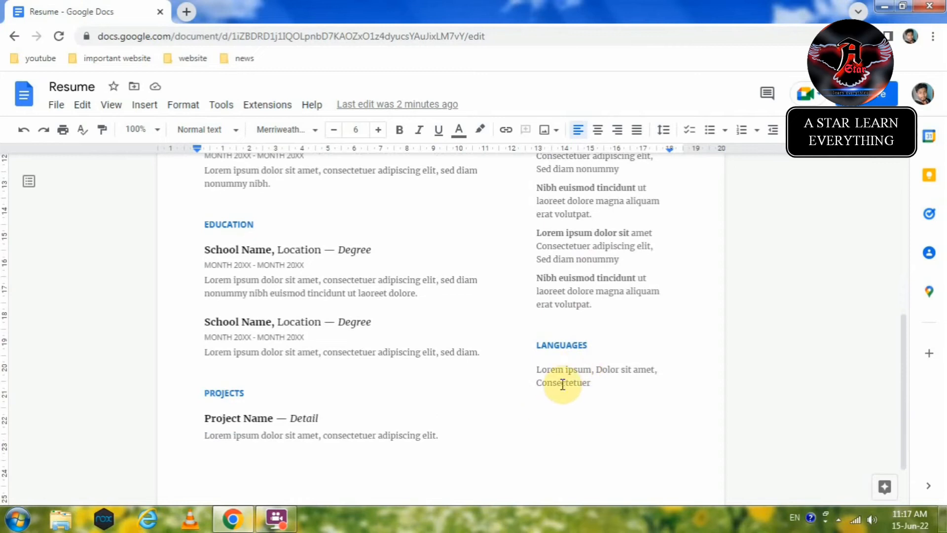
scroll(341, 367, "up", 7)
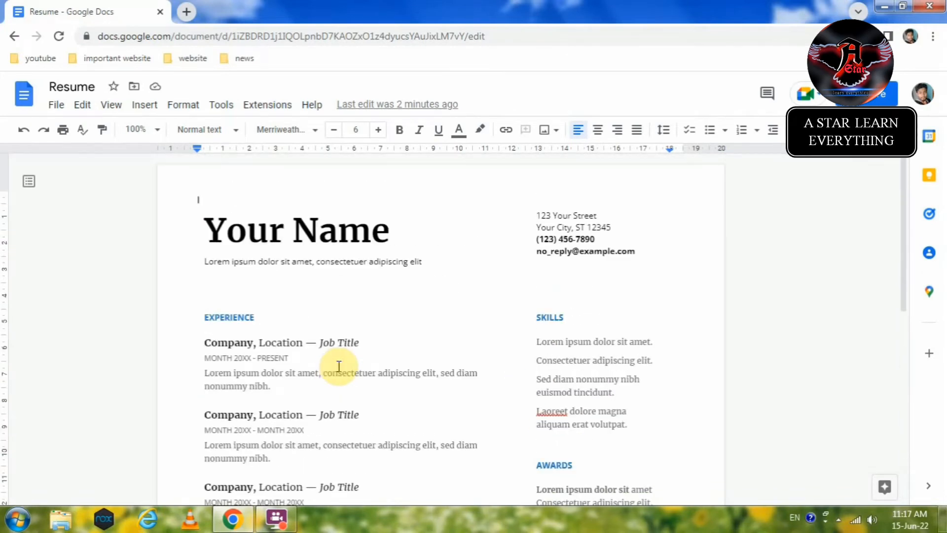
scroll(325, 365, "down", 2)
scroll(317, 362, "up", 2)
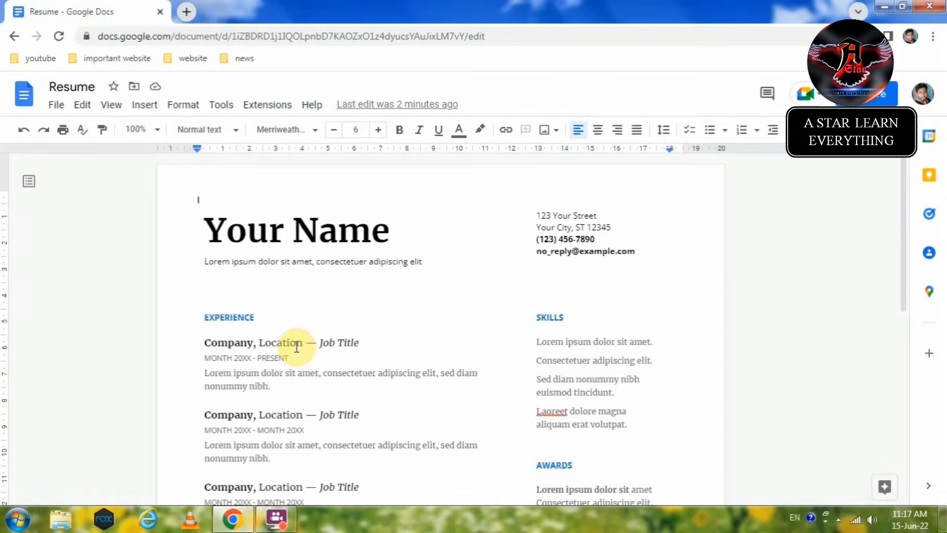
Step: Replace the Your Name heading with the applicant's full name
left_click(322, 226)
left_click_drag(389, 227, 197, 239)
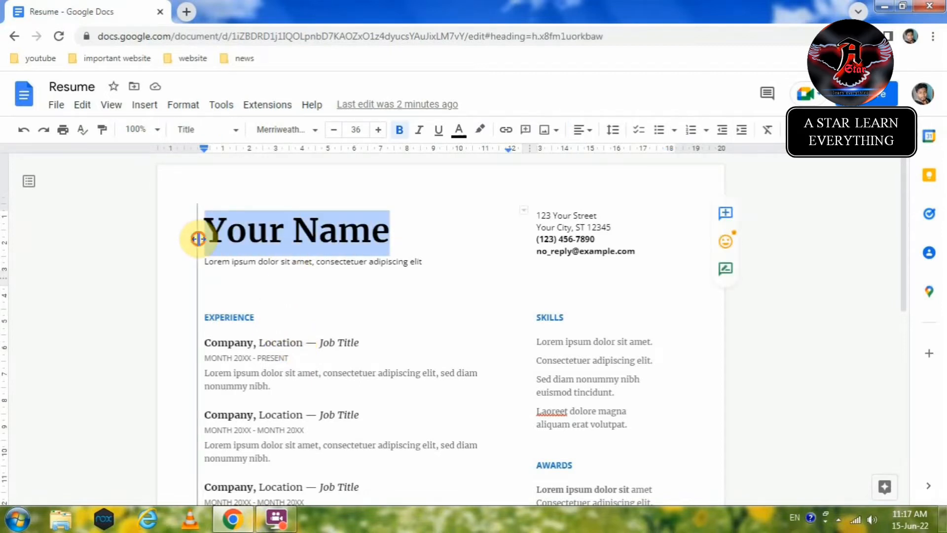
left_click(199, 238)
key("shift+Right")
key("shift+Right")
key("shift+Right")
key("shift+Right")
key("shift+Right")
key("shift+Right")
key("shift+Right")
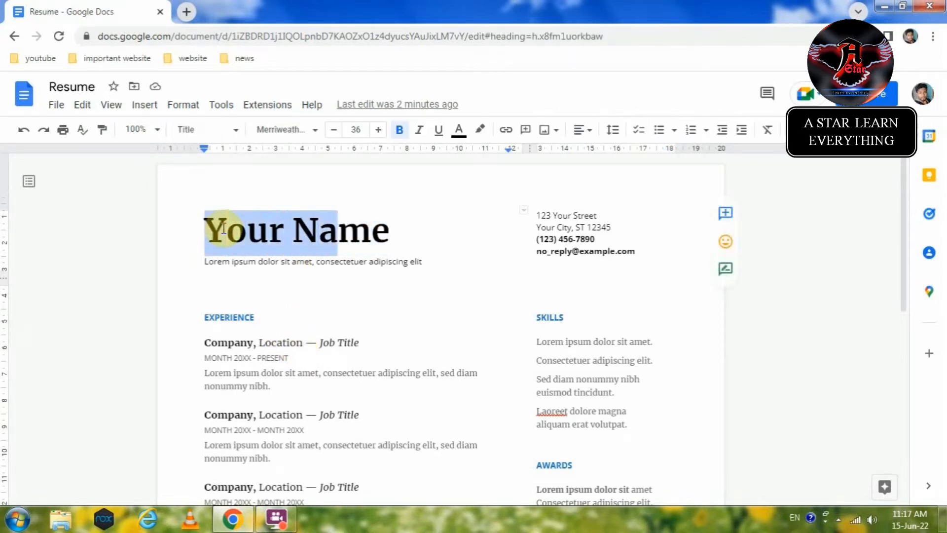
key("shift+Right")
key("shift+Right")
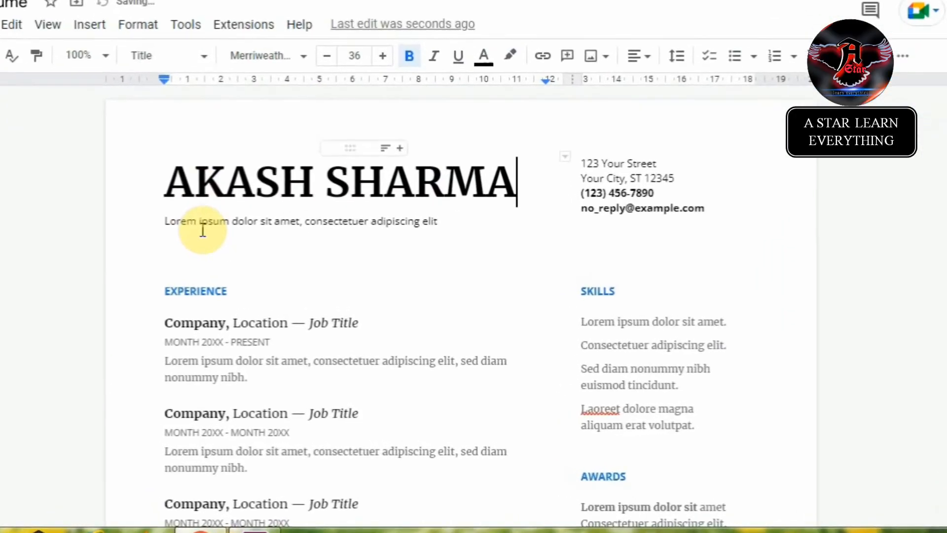
Step: Replace the Lorem ipsum subtitle with the objective beginning 'Highly motivated and friendly personality.'
left_click(205, 226)
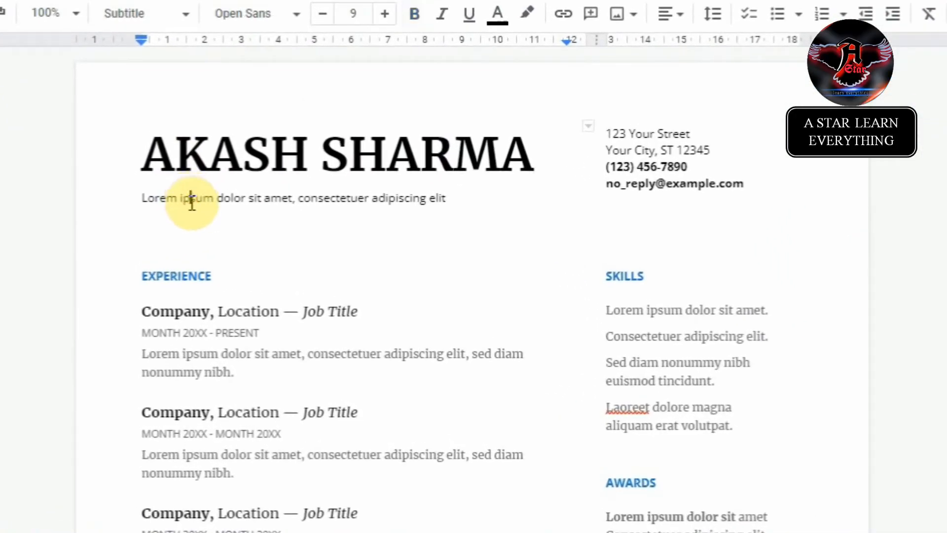
key("ctrl+a")
double_click(213, 200)
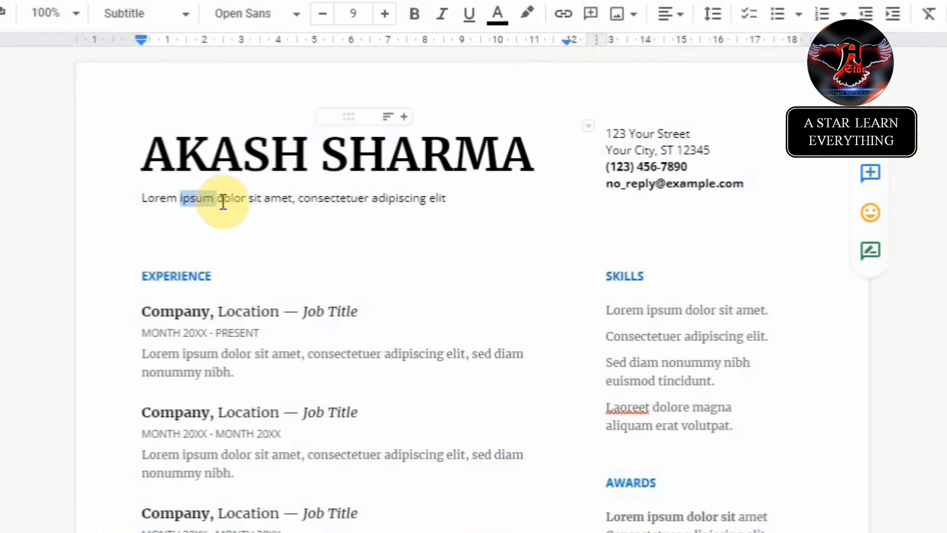
left_click_drag(445, 198, 242, 202)
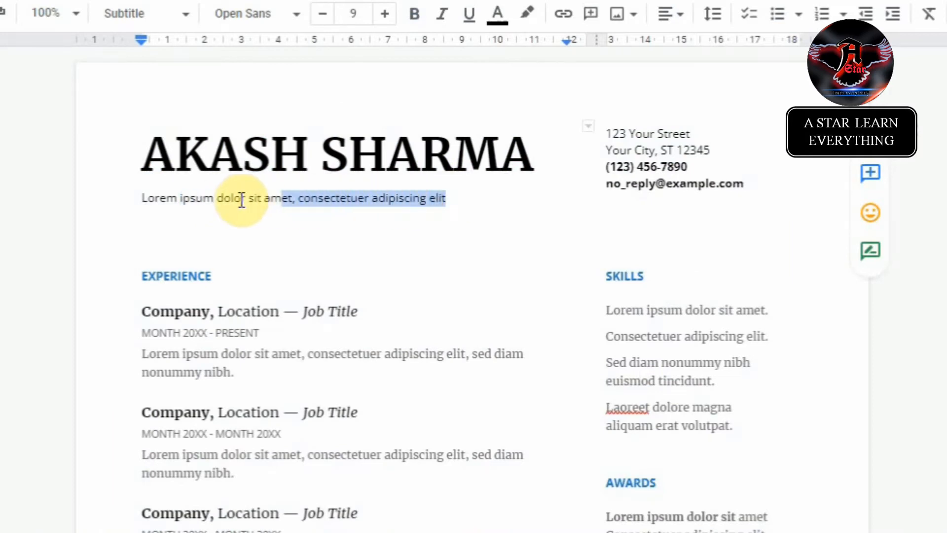
left_click(152, 200)
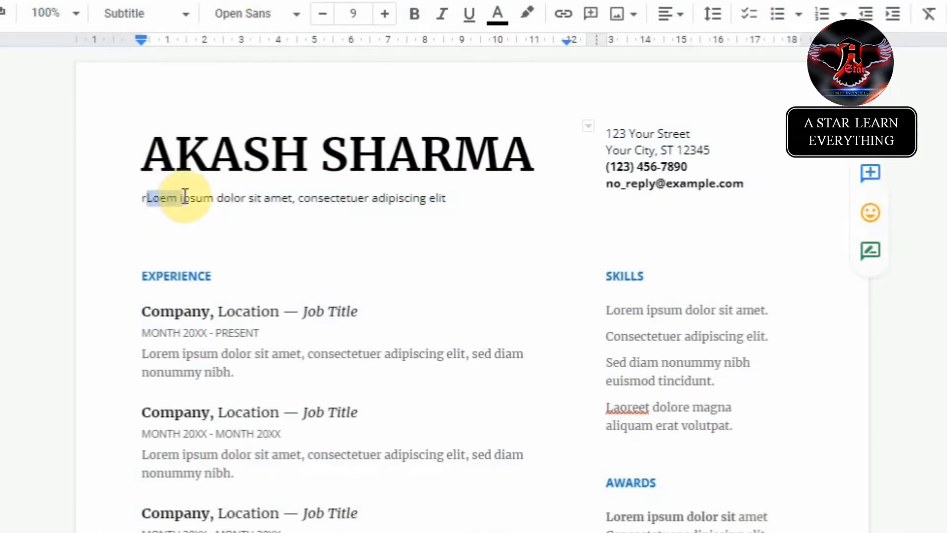
left_click(152, 198)
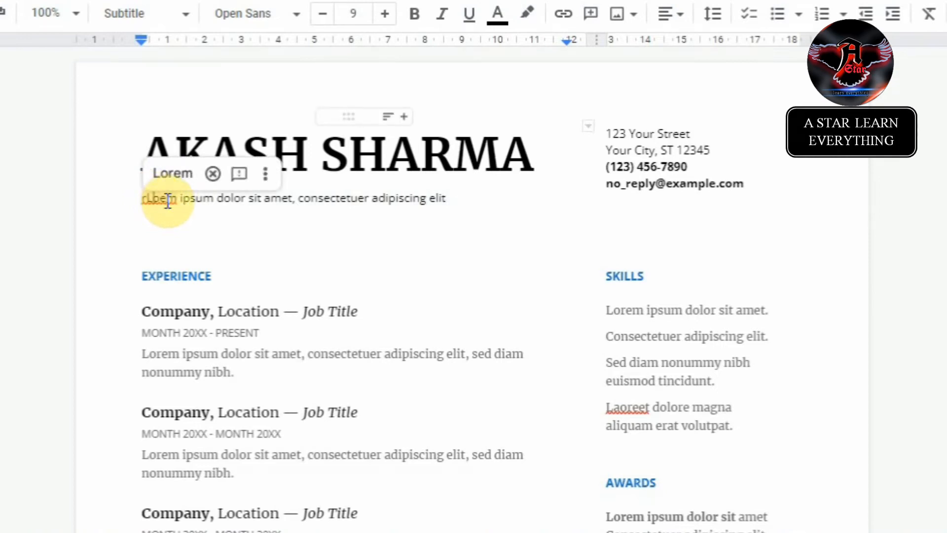
key("Home")
key("shift+Right")
key("shift+Right")
key("shift+Right")
key("shift+Right")
key("shift+Right")
key("shift+Right")
key("shift+Right")
key("shift+Right")
key("shift+Right")
key("shift+Right")
key("shift+Right")
key("shift+Right")
key("shift+Right")
key("shift+Right")
key("shift+Right")
key("shift+Right")
key("shift+Right")
key("shift+Right")
key("shift+Right")
key("shift+Right")
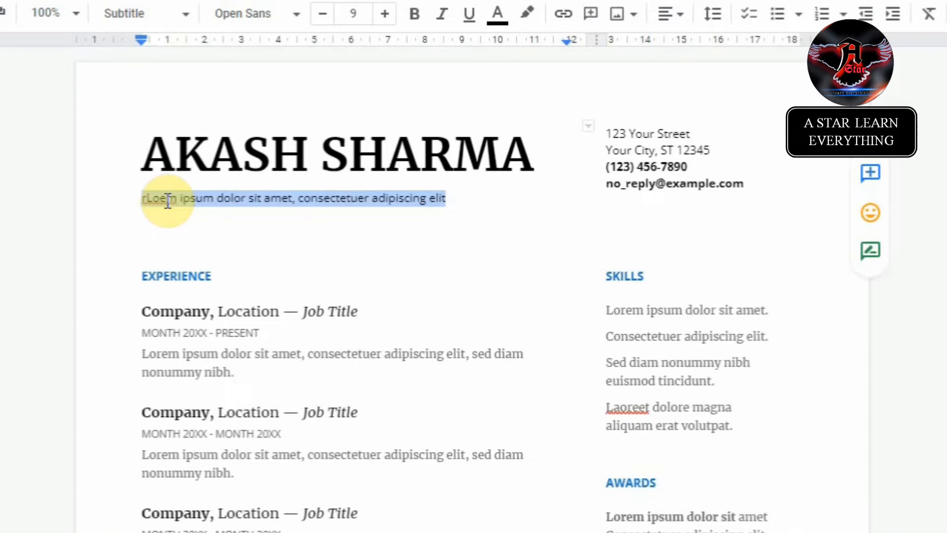
type("o")
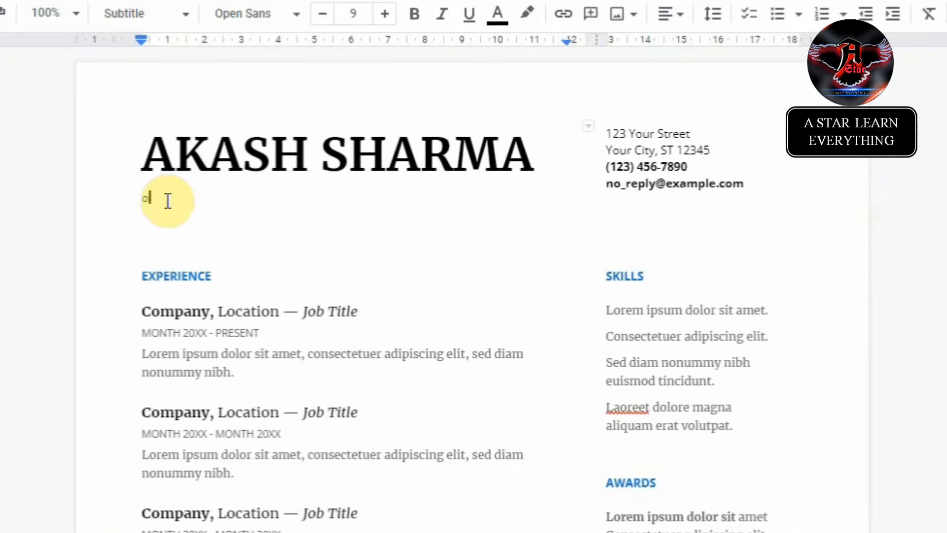
type("B")
key("BackSpace")
key("BackSpace")
type("Highly motivated and friendly personality.")
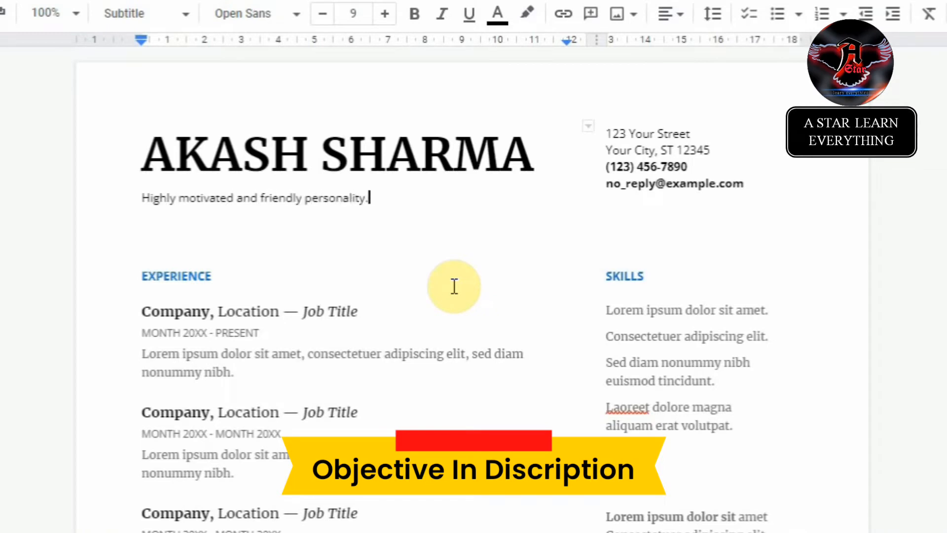
type("le ")
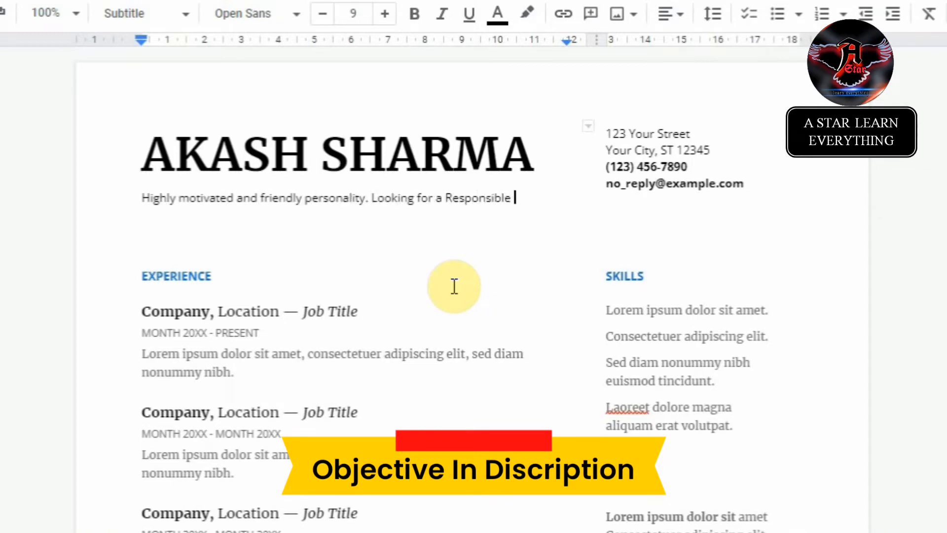
type("position to gain practical experience usin")
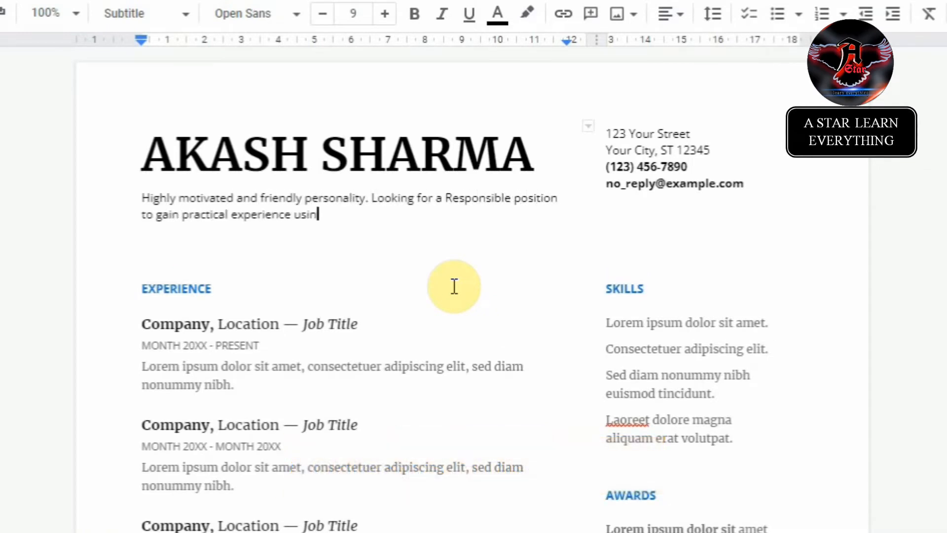
type("g my interpersonal skills t")
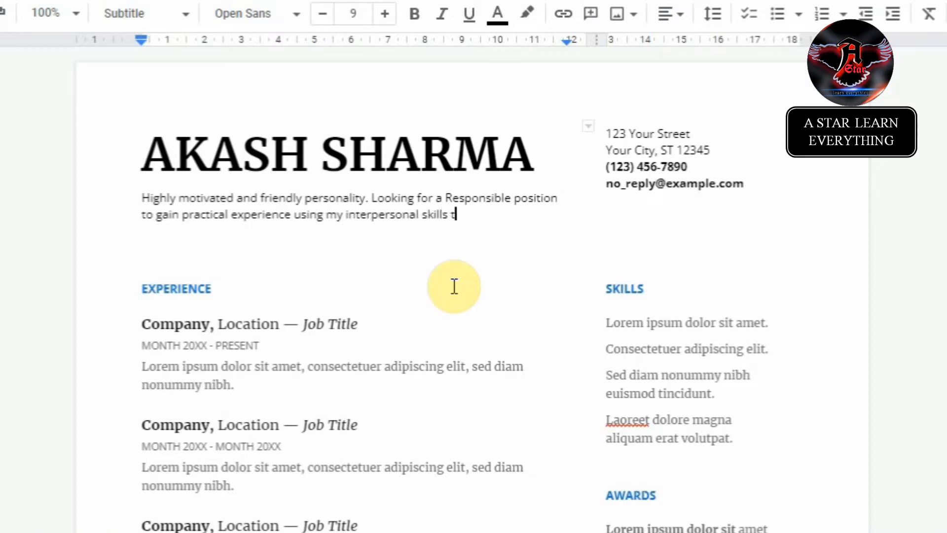
type("o achieve goals of a company")
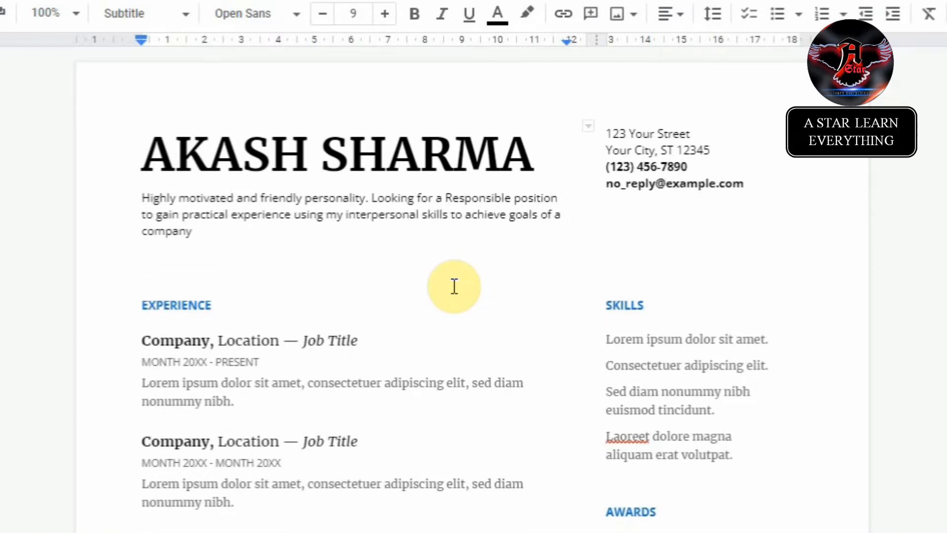
type(" that focuses on customer satisfaction and customer exper")
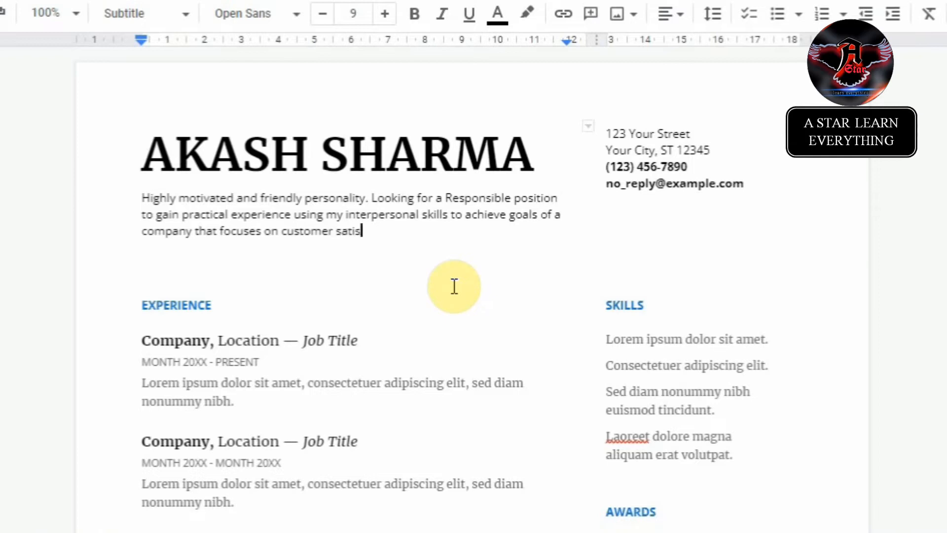
type("ience.")
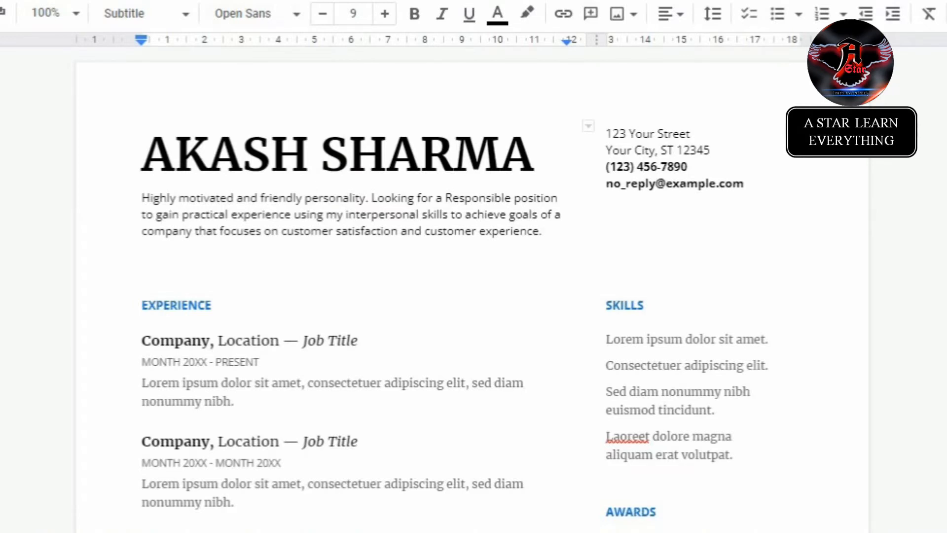
Step: Search Google for 'resume objective' in a new tab
left_click(188, 7)
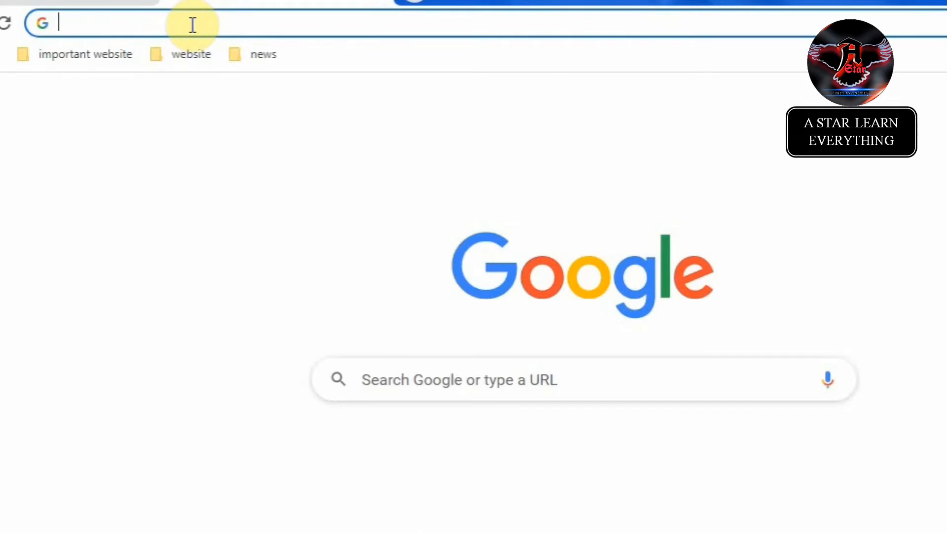
left_click(192, 25)
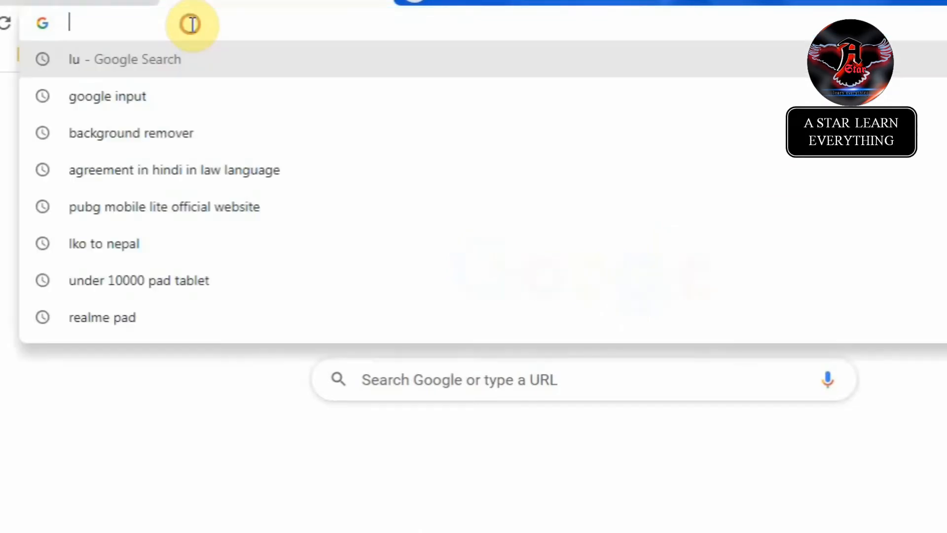
type("resum")
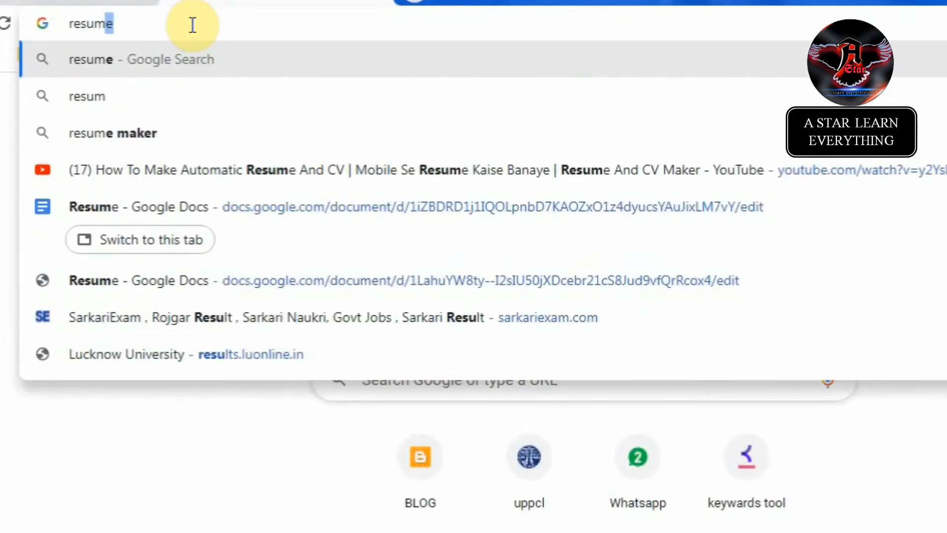
type("e objective")
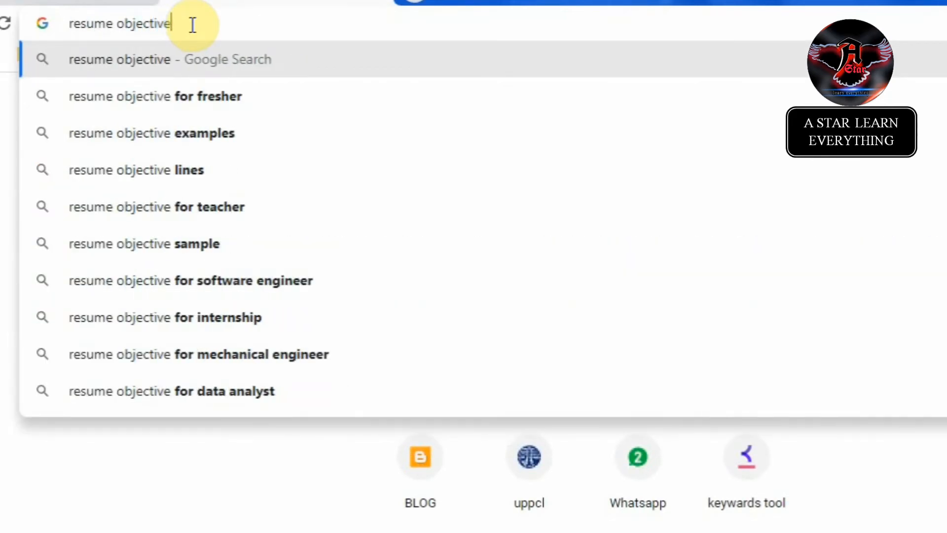
key("Return")
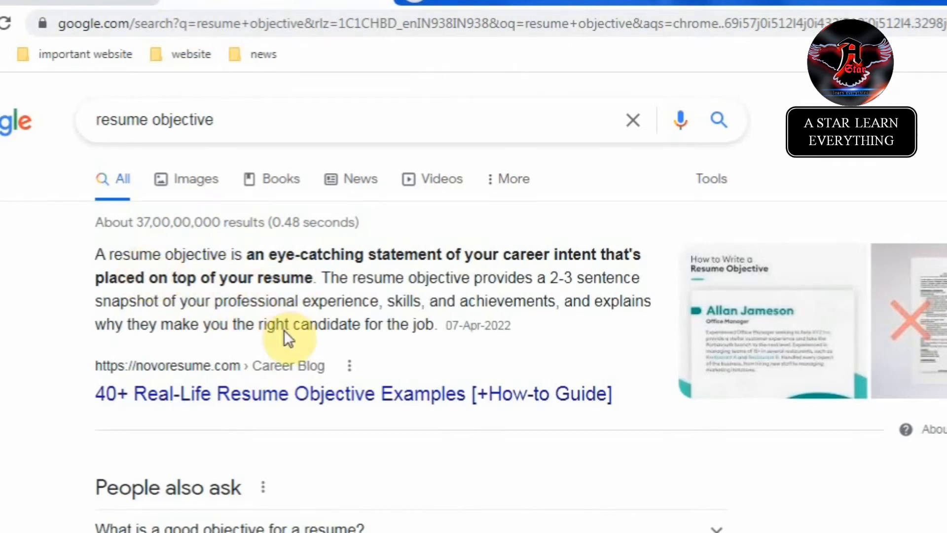
Step: Read through the novoresume '40+ Real-Life Resume Objective Examples' article
left_click(300, 401)
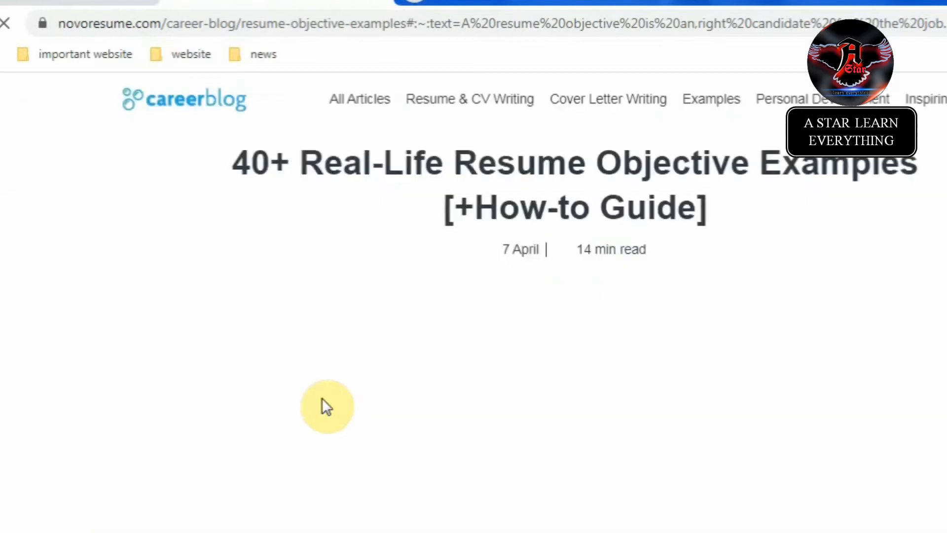
scroll(371, 404, "down", 12)
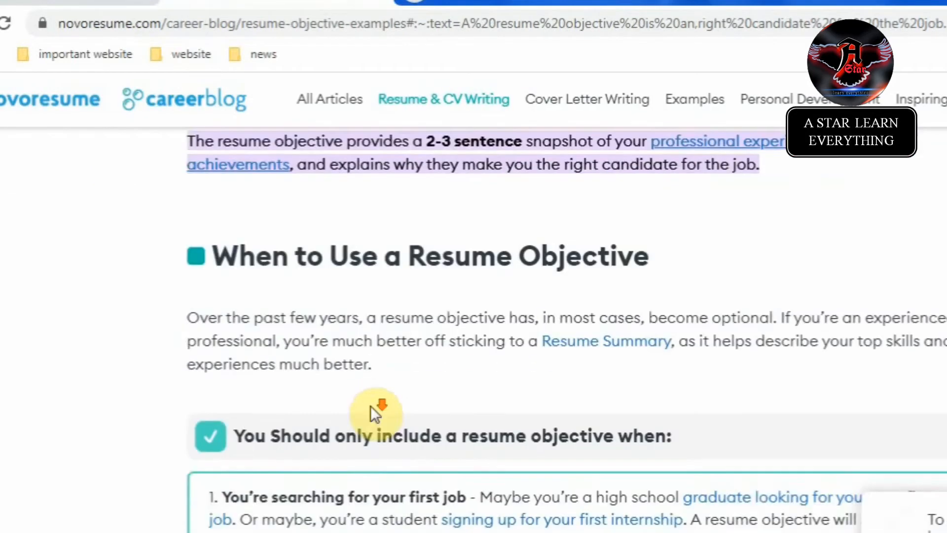
scroll(371, 407, "down", 5)
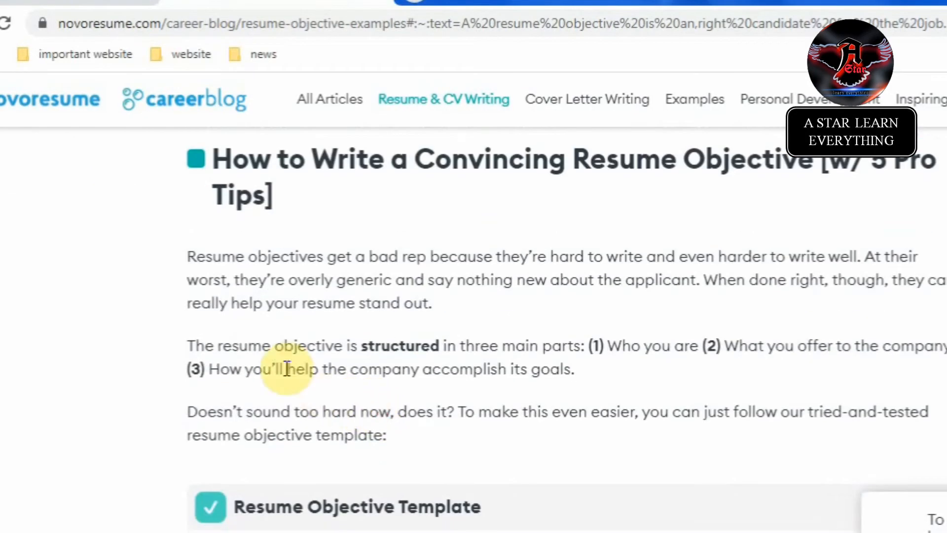
scroll(416, 286, "down", 8)
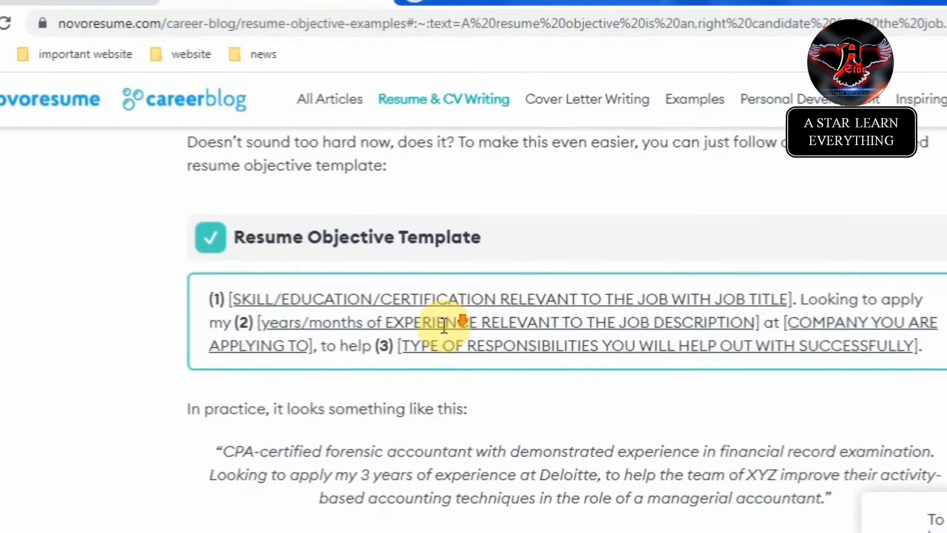
scroll(276, 343, "down", 4)
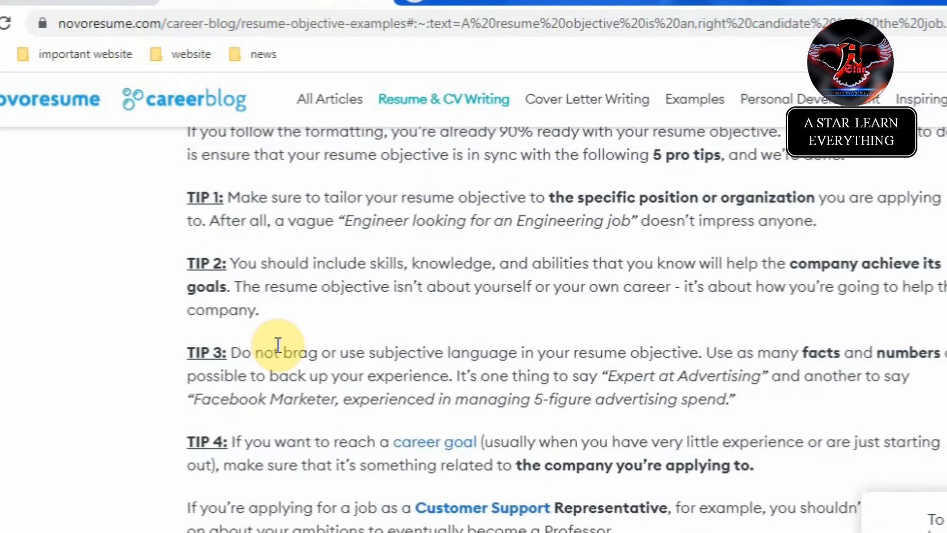
scroll(285, 342, "down", 6)
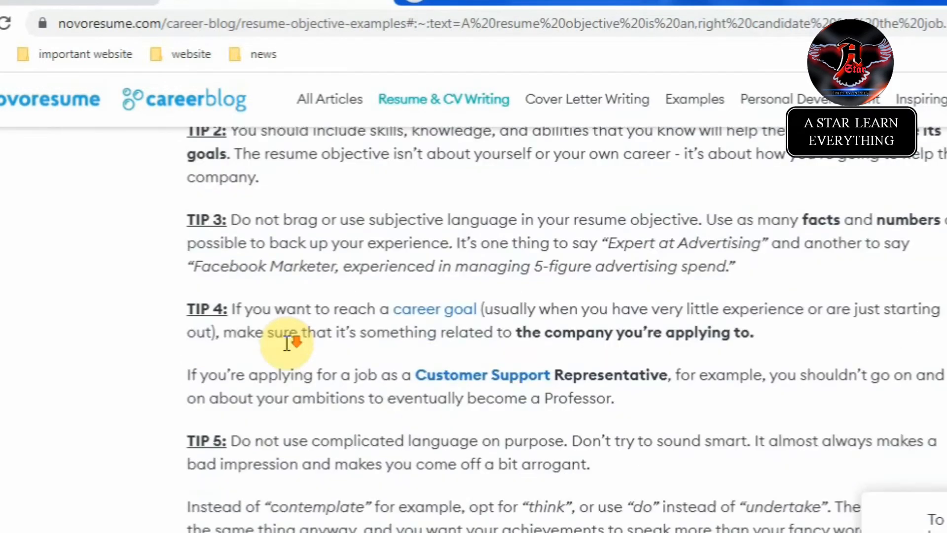
scroll(286, 342, "down", 12)
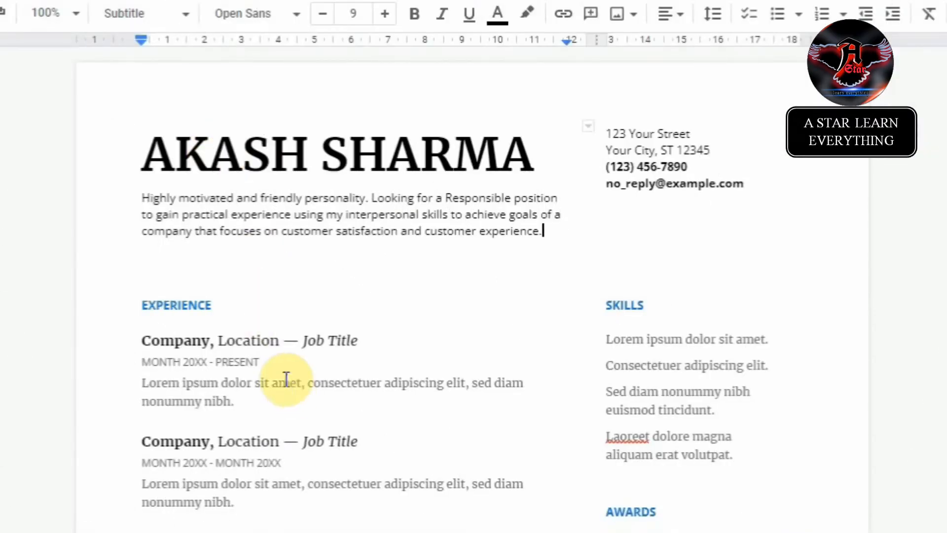
scroll(265, 309, "down", 2)
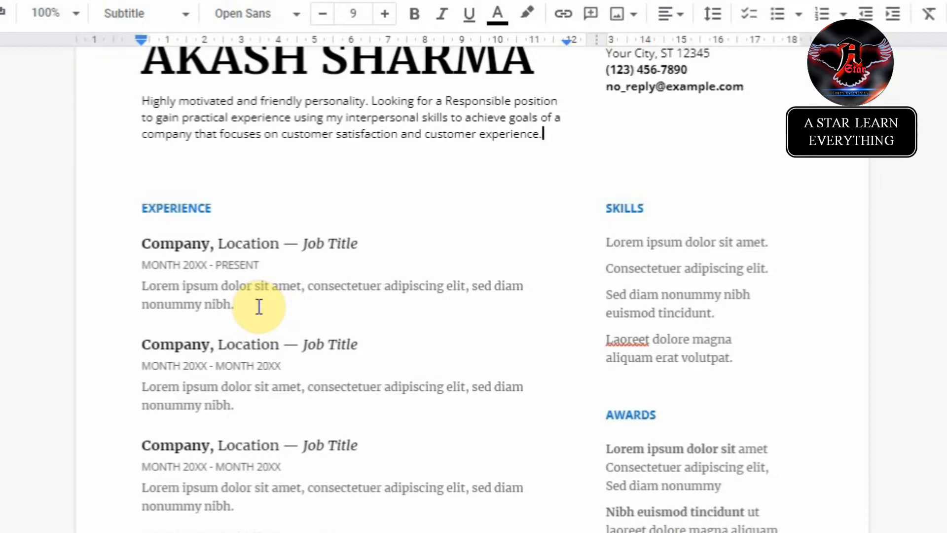
scroll(259, 307, "down", 2)
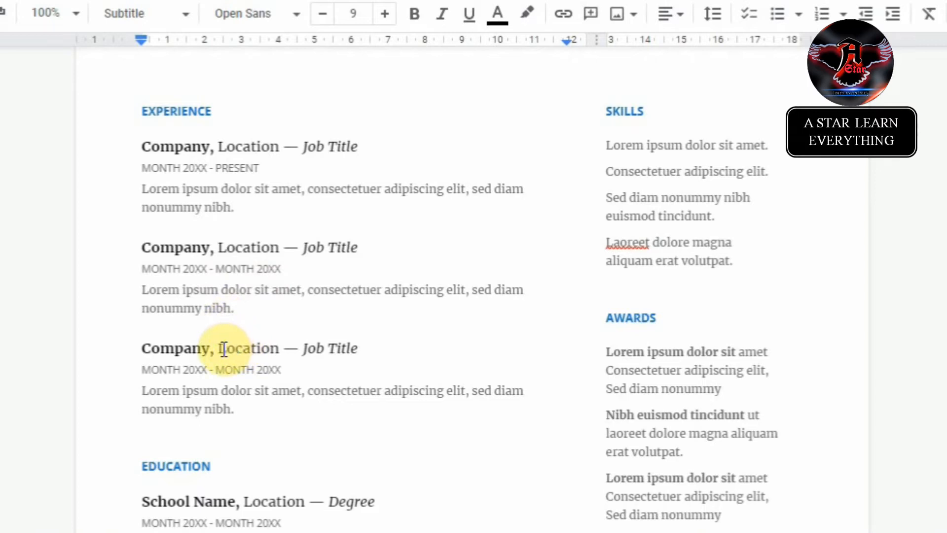
scroll(212, 356, "up", 2)
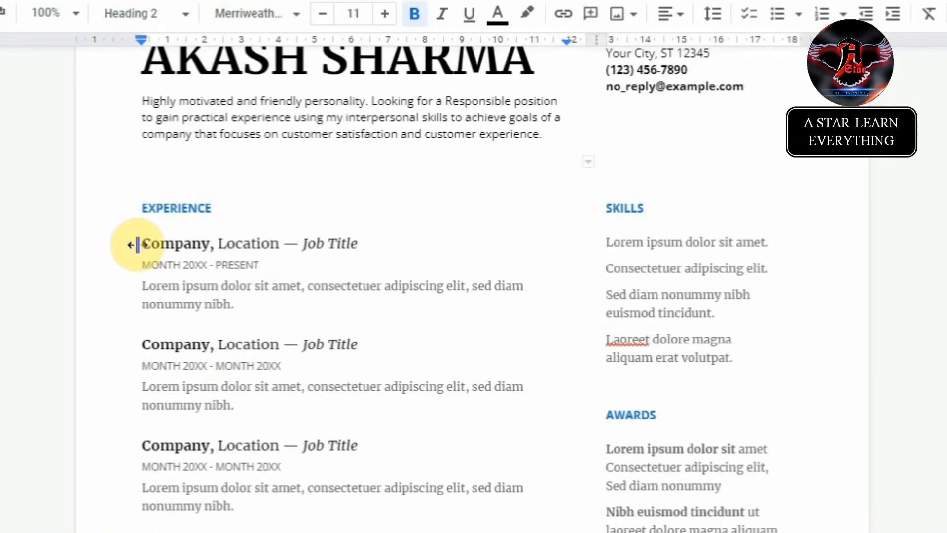
left_click_drag(142, 243, 271, 244)
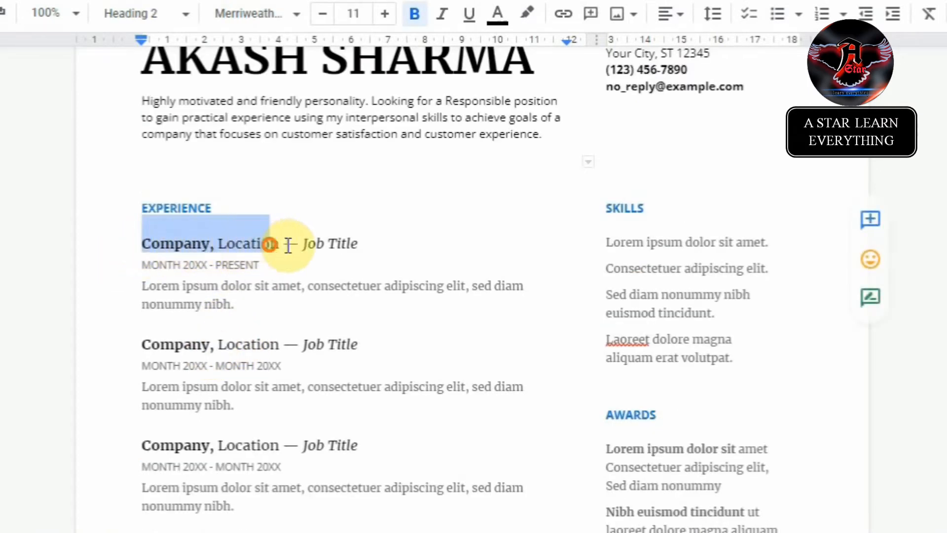
left_click(306, 244)
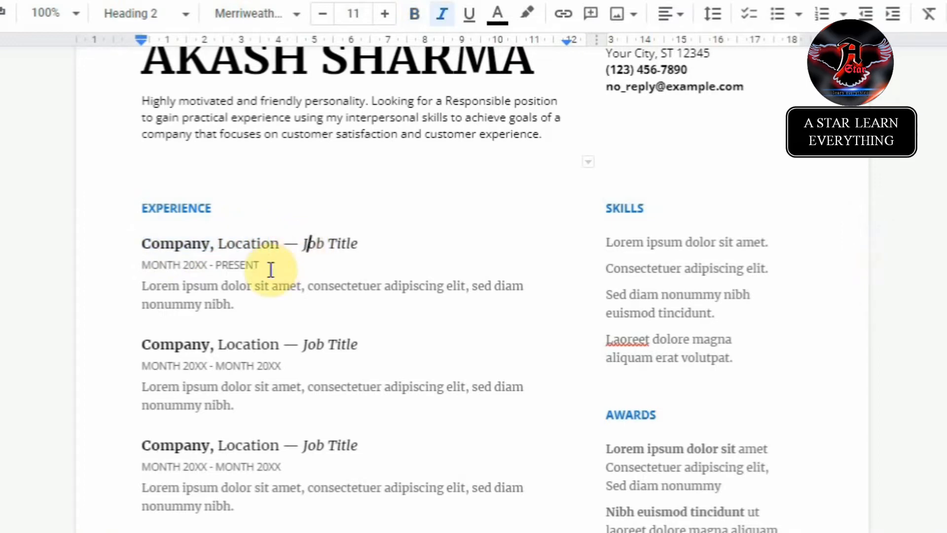
key("Left")
key("Left")
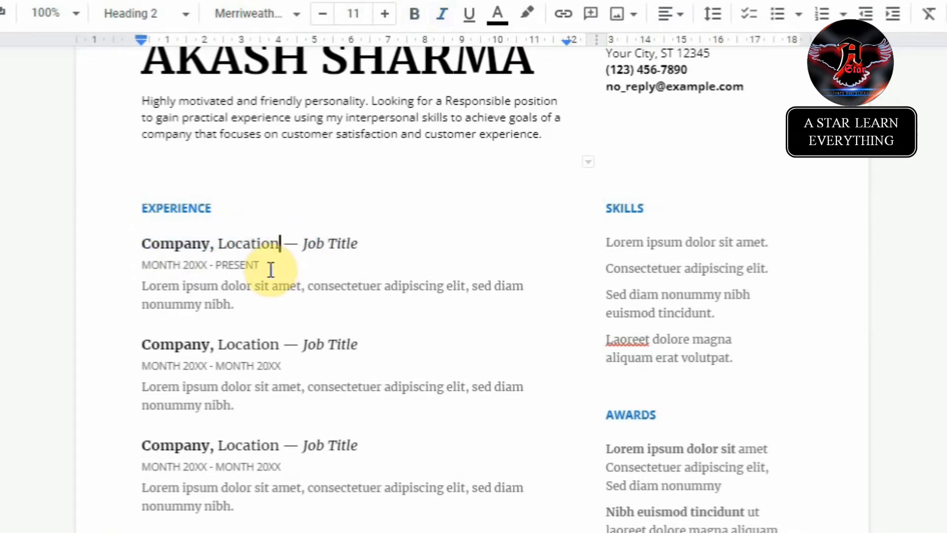
key("shift+Left")
key("shift+Left")
key("shift+Left")
key("shift+Left")
key("shift+Left")
key("shift+Left")
key("shift+Left")
key("shift+Left")
key("shift+Left")
key("shift+Left")
key("shift+Left")
key("shift+Left")
key("shift+Left")
key("shift+Left")
key("shift+Left")
key("shift+Left")
key("shift+Left")
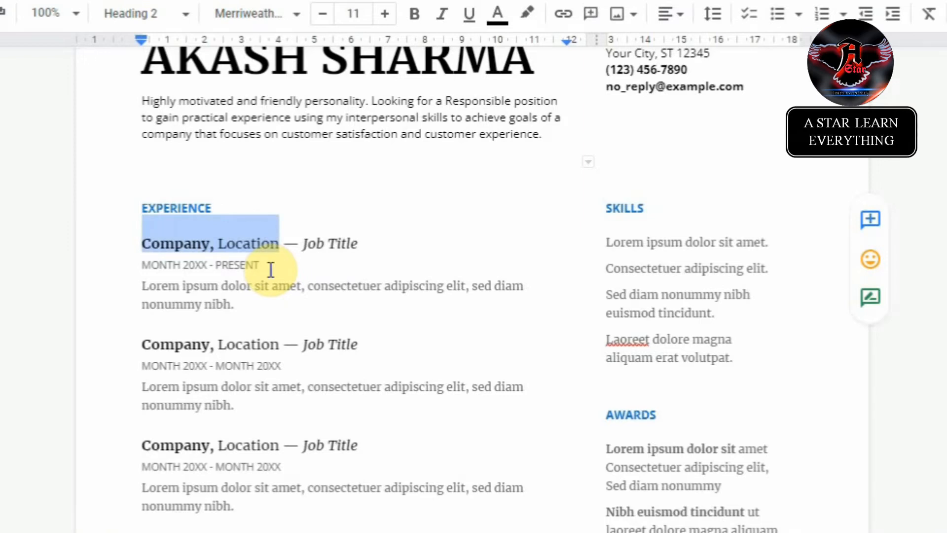
key("Left")
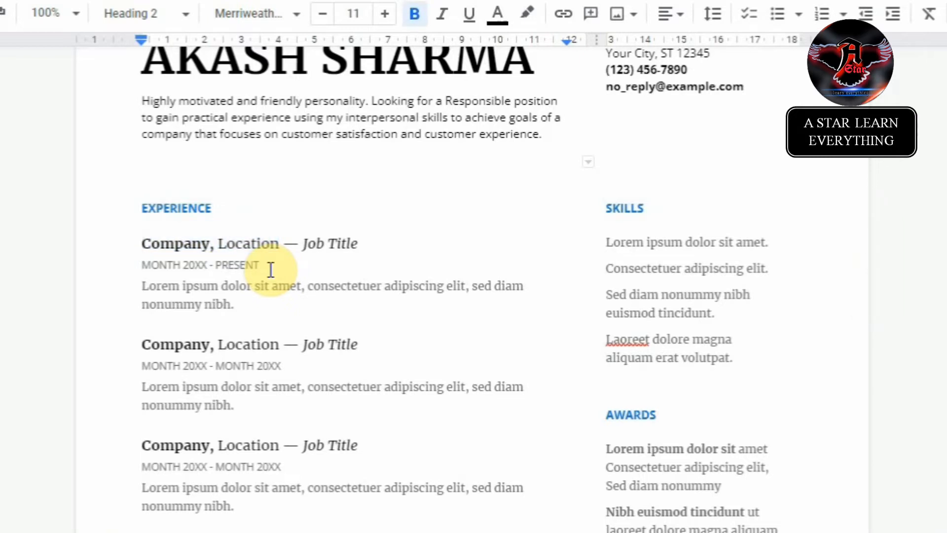
key("shift+Right")
key("shift+Right")
key("shift+Right")
key("shift+Right")
key("shift+Right")
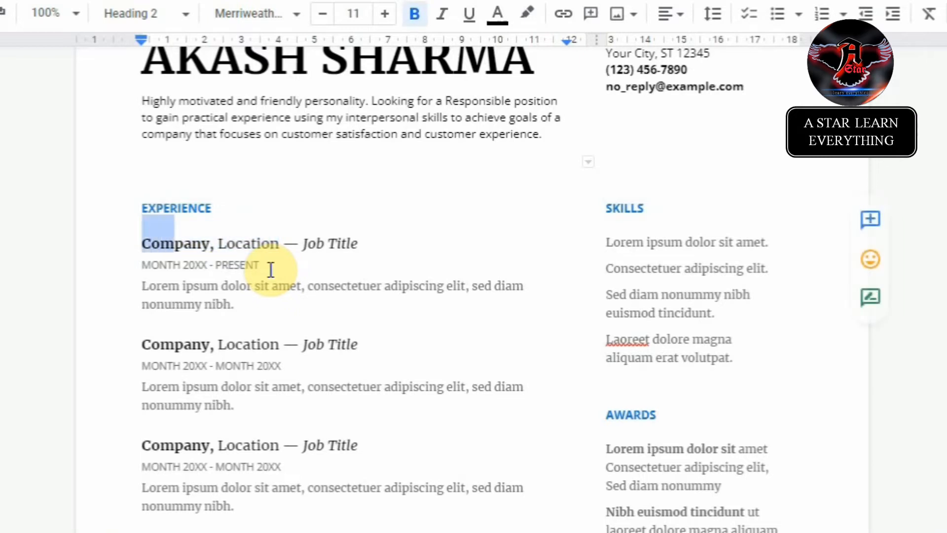
left_click(209, 341)
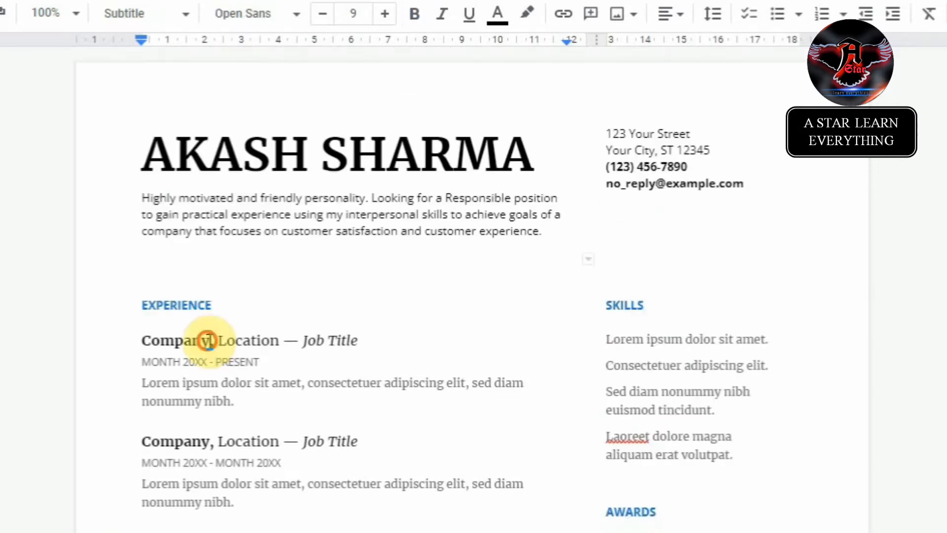
left_click_drag(208, 340, 141, 339)
left_click(140, 339)
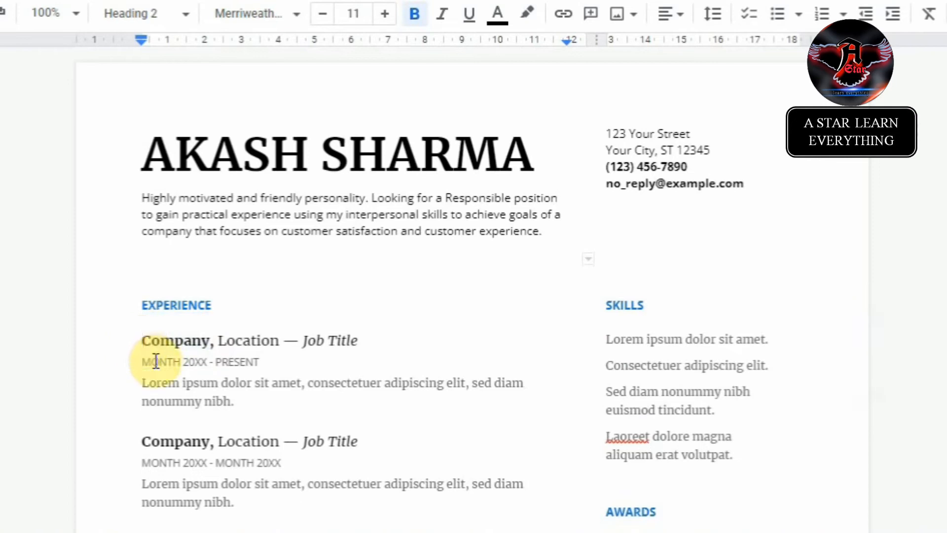
key("shift+Right")
key("shift+Right")
key("shift+Right")
key("shift+Right")
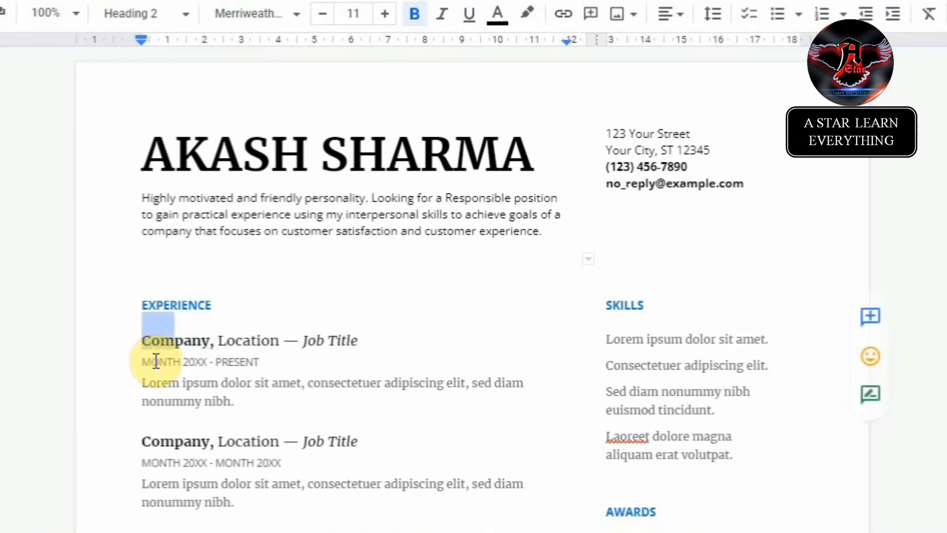
key("shift+Right")
key("shift+Right")
key("shift+Right")
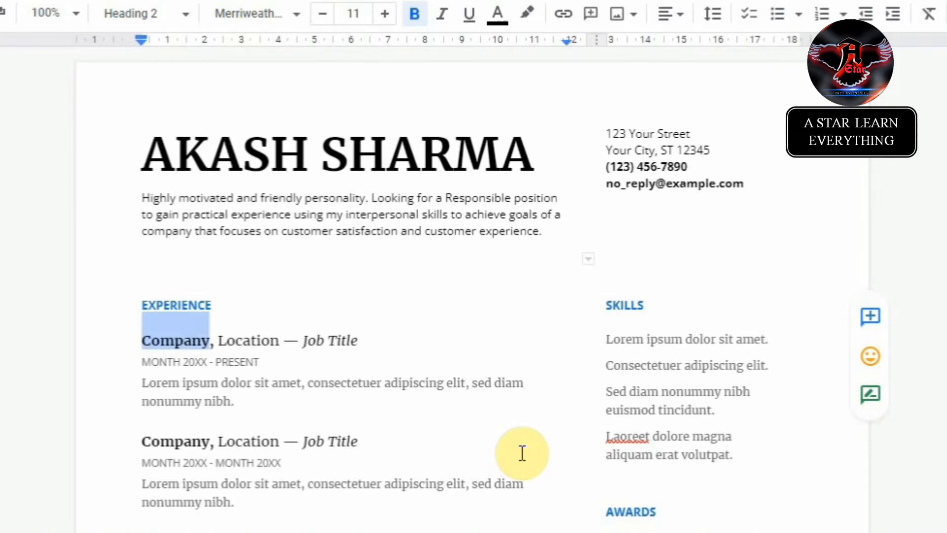
Step: Enter Amazon as the company and Mumbai as the location in the first Experience heading
type("Amaz")
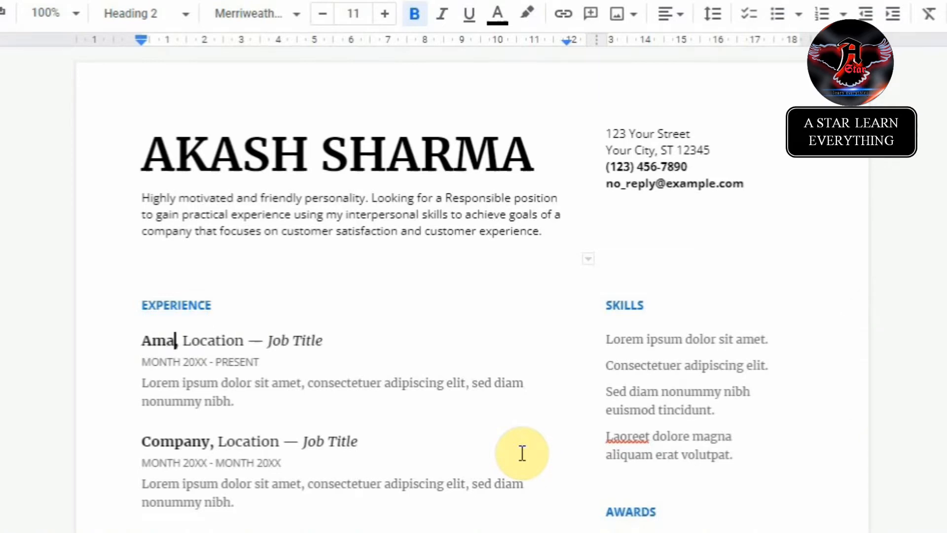
type("ong")
key("BackSpace")
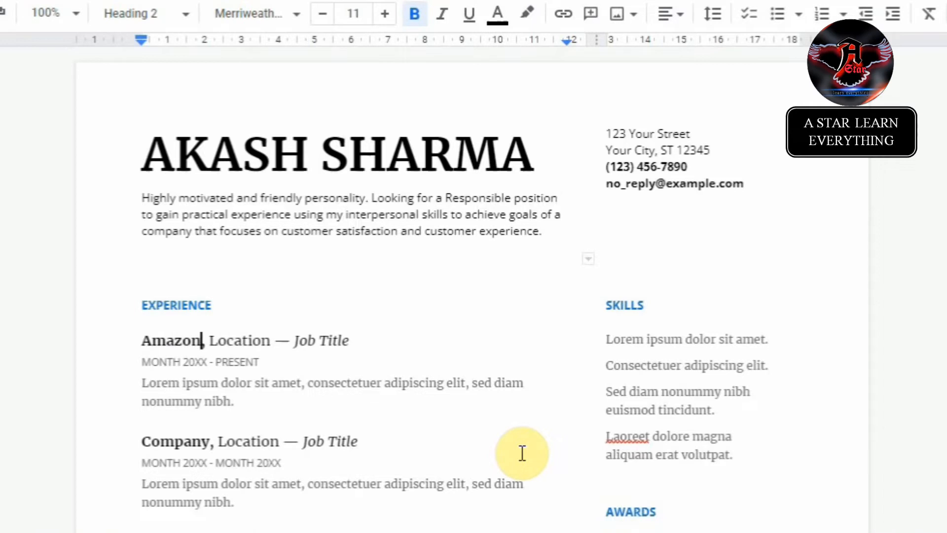
key("Right")
key("Right")
key("shift+Right")
key("shift+Right")
key("shift+Right")
key("shift+Right")
key("shift+Right")
key("shift+Right")
key("shift+Right")
key("shift+Right")
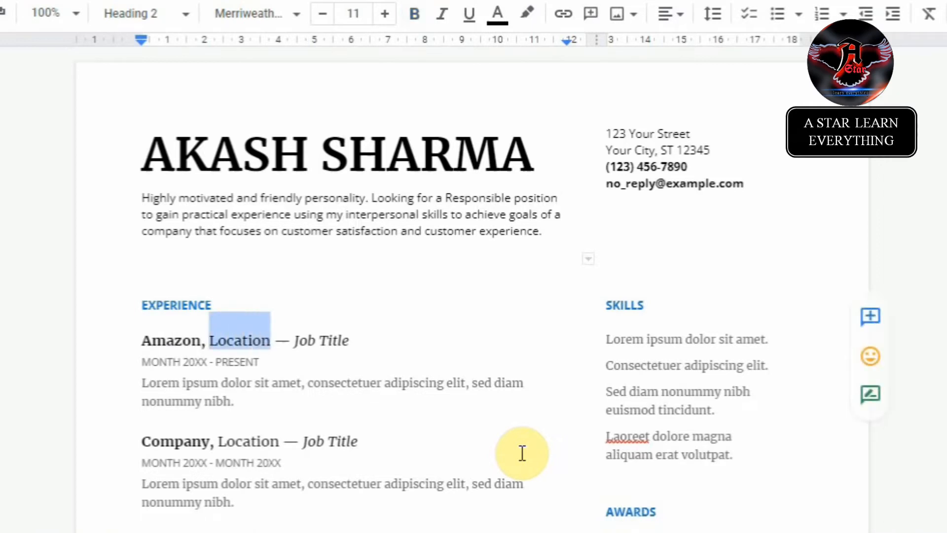
type("Mumbai")
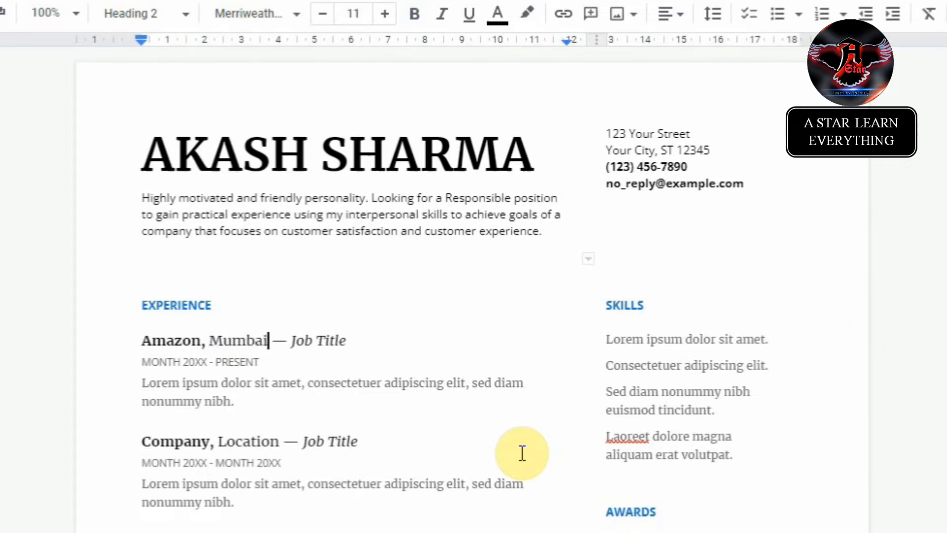
Step: Set the first job title to Computer Operator
key("Right")
key("Right")
key("Right")
key("shift+Right")
key("shift+Right")
key("shift+Right")
key("shift+Right")
key("shift+Right")
key("shift+Right")
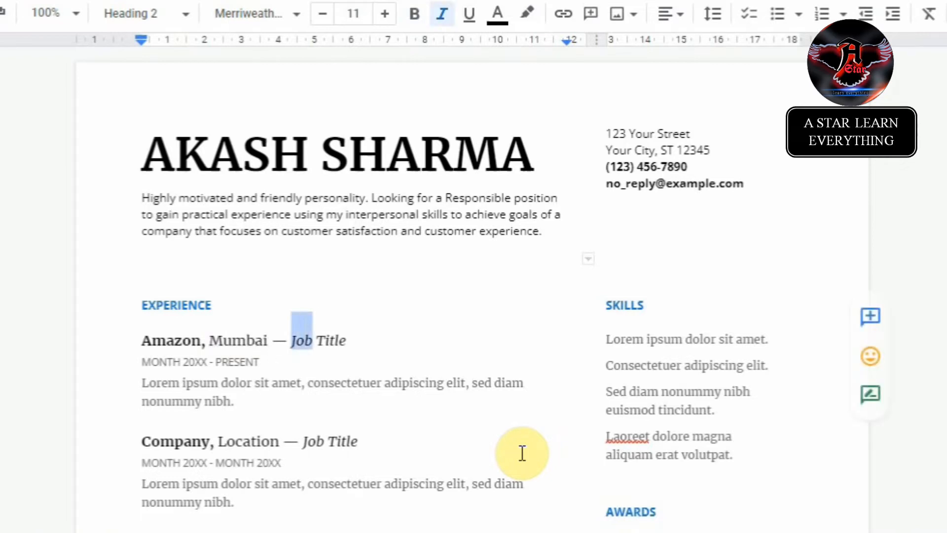
key("shift+Right")
key("shift+Right")
key("shift+Right")
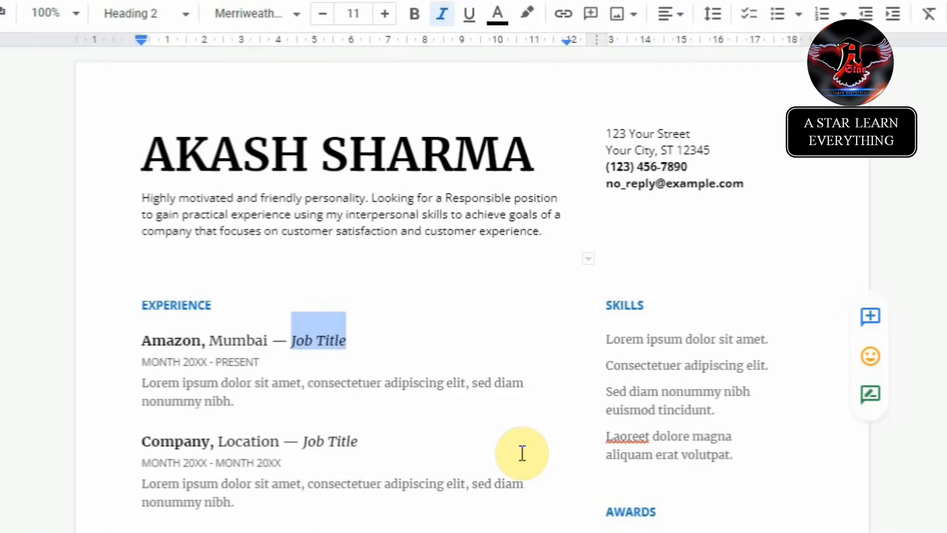
type("Back O")
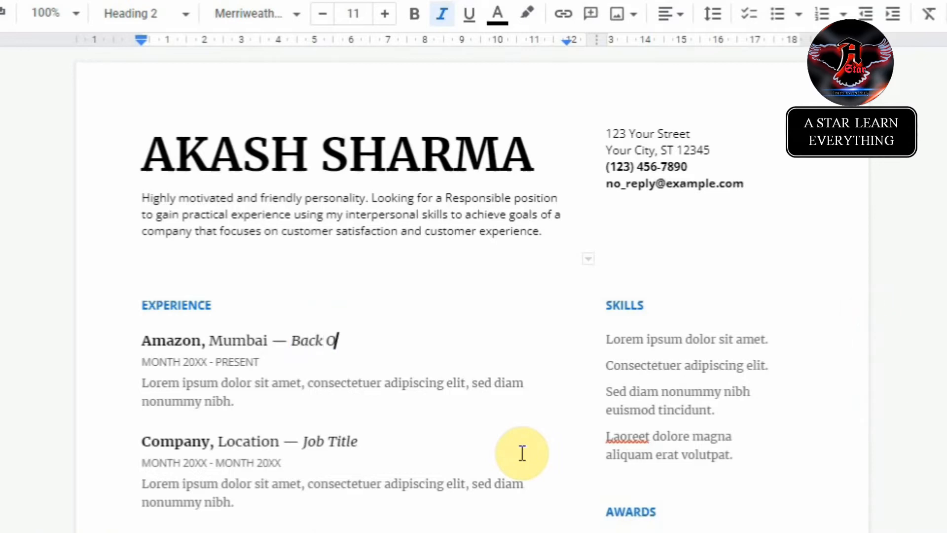
type("ffice")
key("BackSpace")
key("BackSpace")
key("BackSpace")
key("BackSpace")
key("BackSpace")
key("BackSpace")
key("BackSpace")
key("BackSpace")
key("BackSpace")
key("BackSpace")
key("BackSpace")
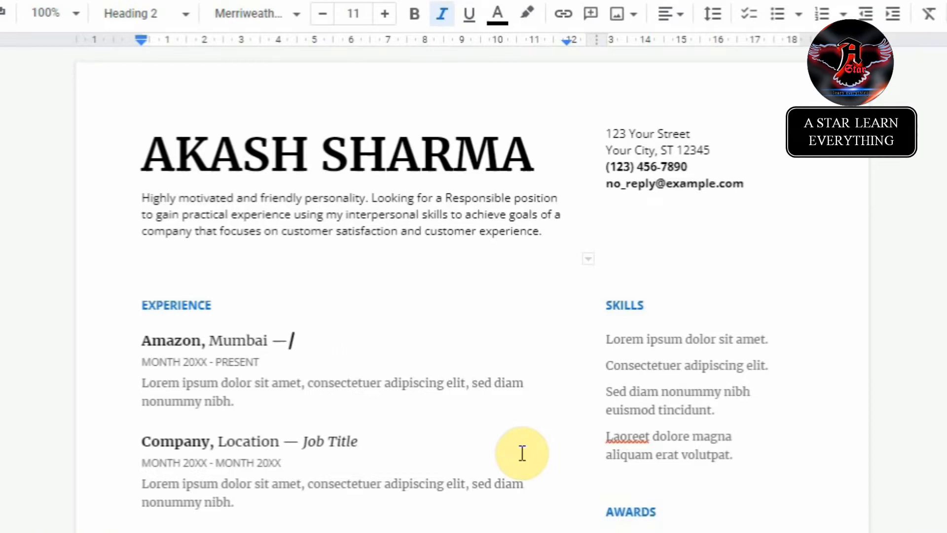
type("Computer Opera")
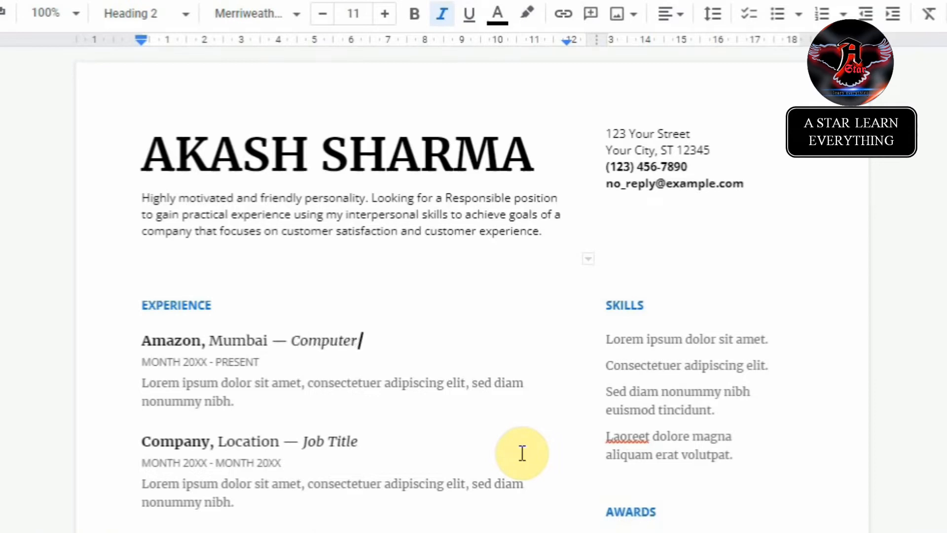
type("ot")
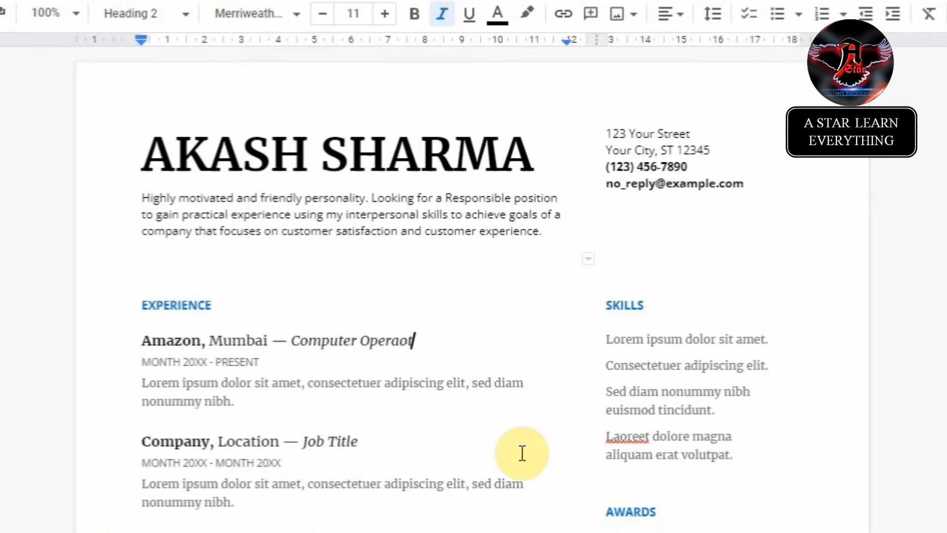
key("BackSpace")
key("BackSpace")
type("tor")
key("Down")
key("Left")
key("Left")
key("Left")
key("Left")
key("Left")
key("Left")
key("Left")
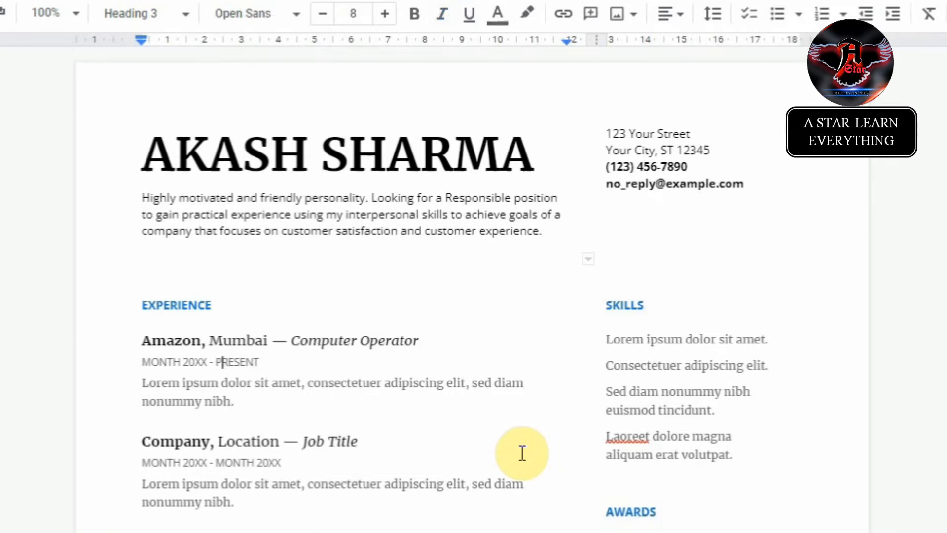
key("Right")
key("Right")
key("Right")
key("Right")
key("Left")
key("Left")
key("Left")
key("Left")
key("Left")
key("Left")
key("Left")
key("Left")
key("Left")
key("Left")
key("Right")
key("Right")
key("Right")
key("Right")
key("Right")
key("Right")
key("Right")
Step: Change the Amazon job's start date from 20XX to MONTH 2021
key("Up")
key("Up")
key("Down")
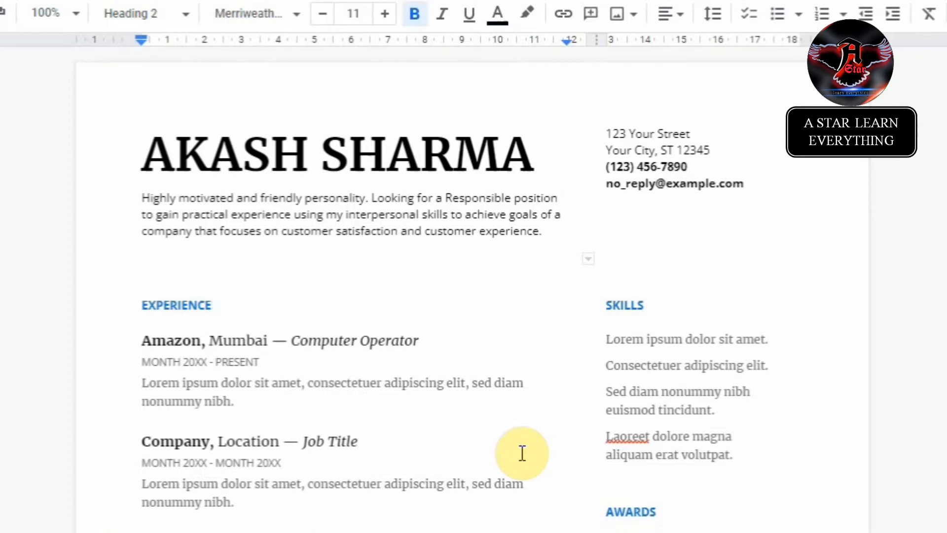
key("Down")
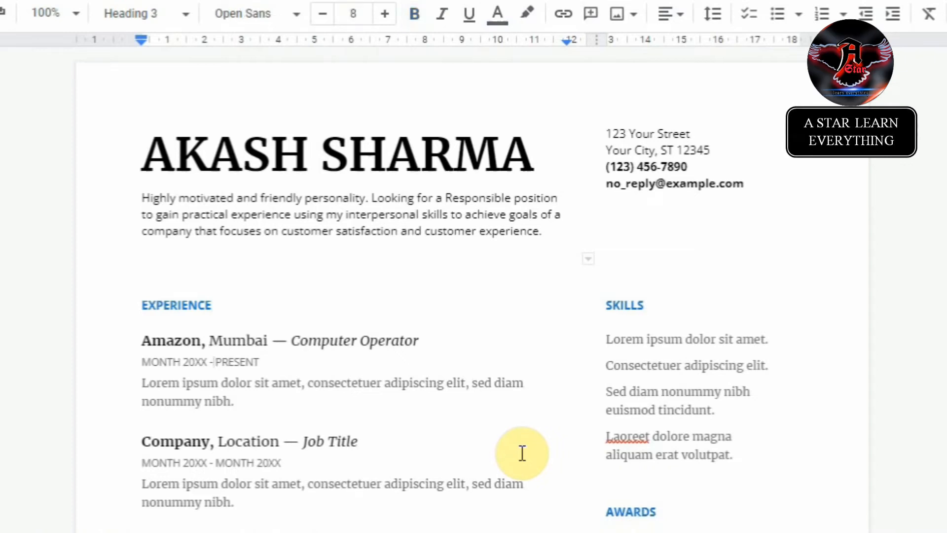
key("Down")
key("Up")
key("Left")
key("Left")
key("Left")
key("Left")
key("Left")
key("Left")
key("Left")
key("Left")
key("Left")
key("Right")
key("Right")
key("Right")
key("Right")
key("Right")
key("Right")
key("BackSpace")
key("BackSpace")
type("21")
Step: Replace the Amazon job's placeholder description with '1 Years Experience.'
key("Down")
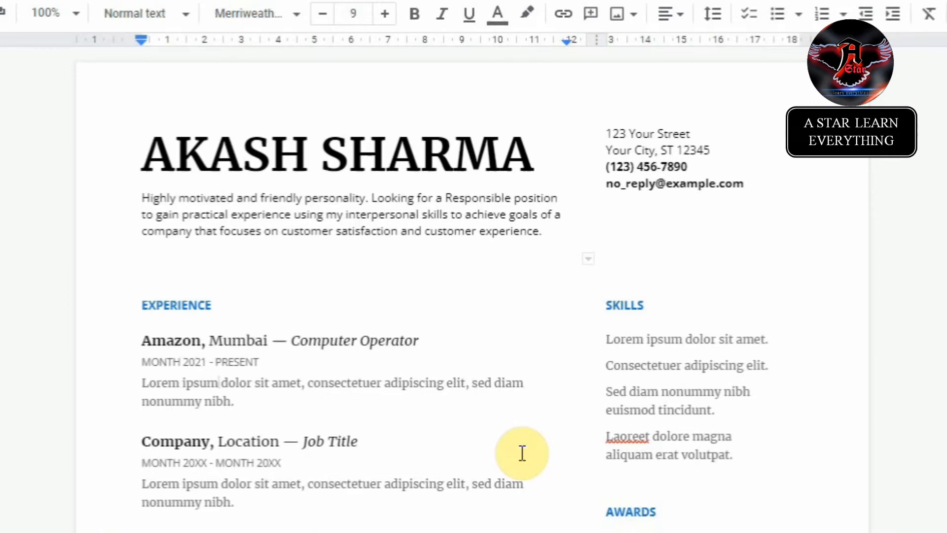
key("Left")
key("Left")
key("Left")
key("Left")
key("Left")
key("Left")
key("Left")
key("Left")
key("Left")
key("Left")
key("Left")
key("shift+Right")
key("shift+Right")
key("shift+Right")
key("shift+Right")
key("shift+Right")
key("shift+Right")
key("shift+Right")
key("shift+Right")
key("shift+Right")
key("shift+Right")
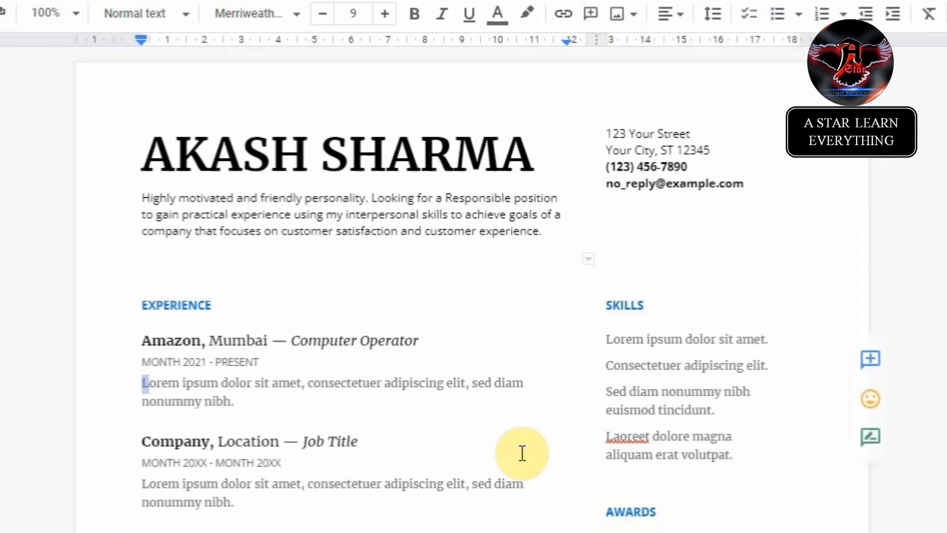
key("shift+Down")
key("shift+Right")
key("shift+Right")
key("shift+Right")
key("shift+Right")
key("shift+Right")
key("shift+Right")
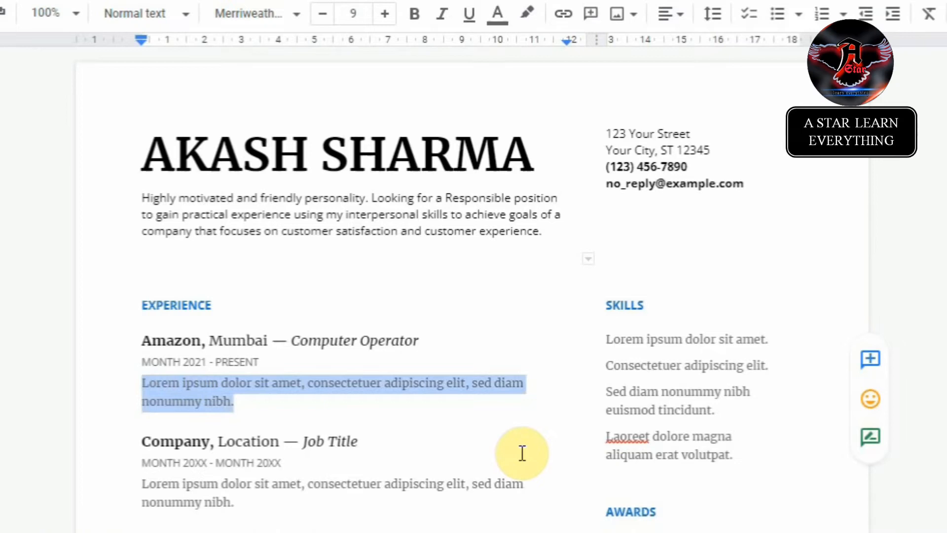
key("BackSpace")
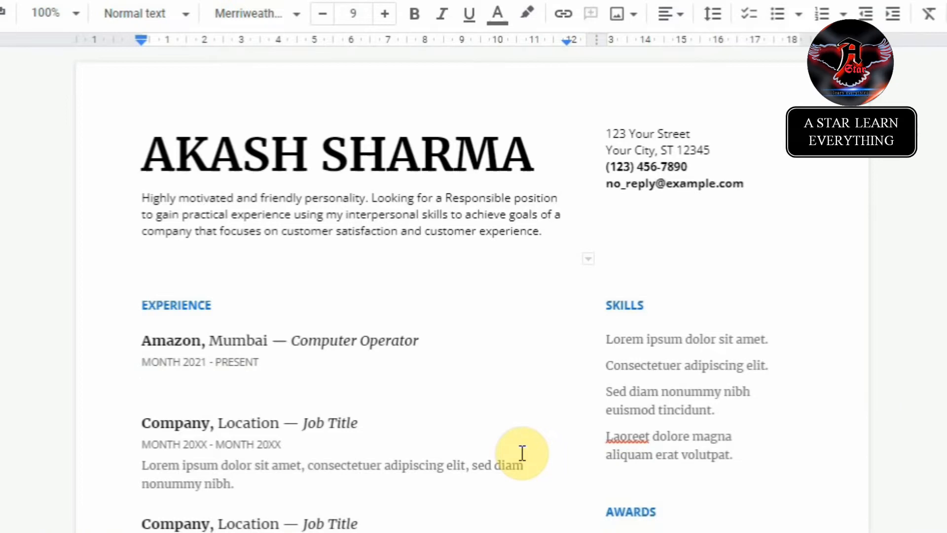
type("1 Year s Experience ")
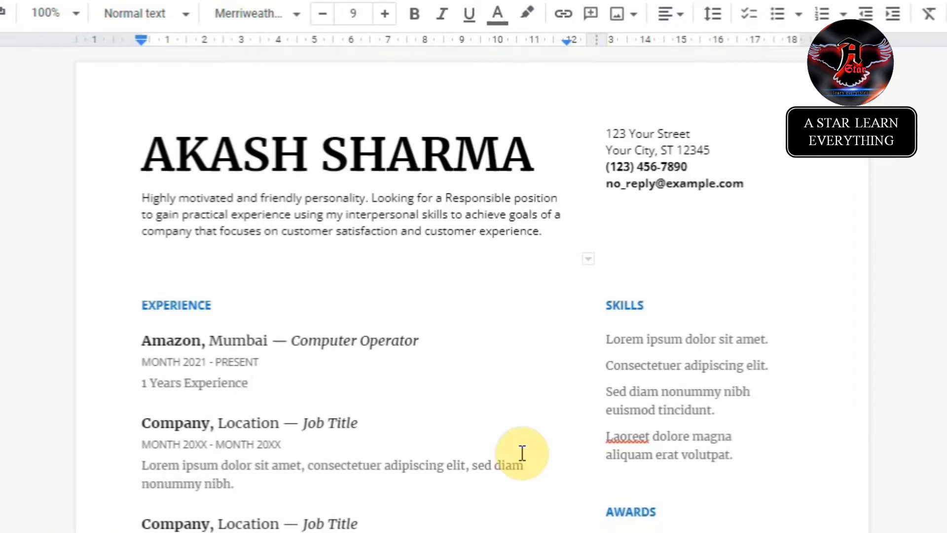
type(".")
key("Down")
key("Left")
key("Left")
key("Left")
key("Left")
key("Left")
key("Left")
key("Left")
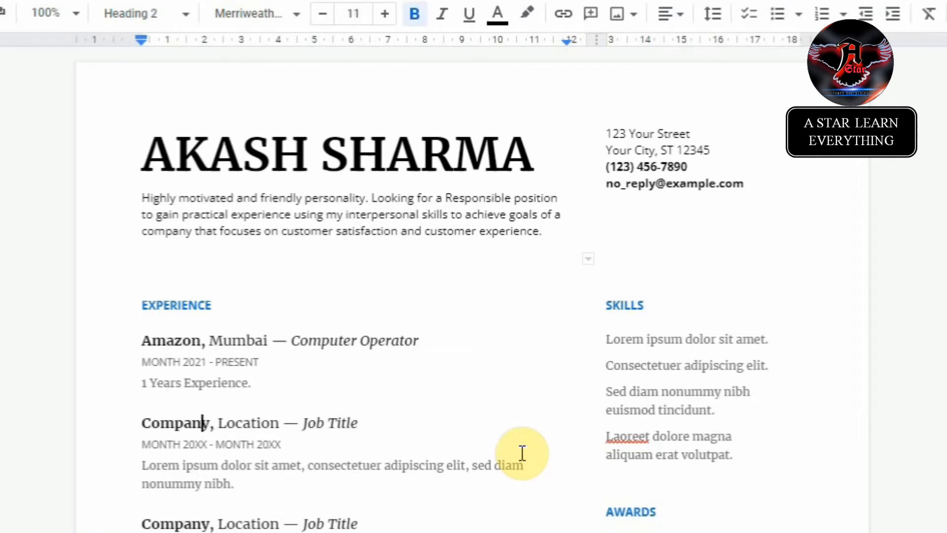
key("Left")
key("Left")
key("Left")
key("Left")
key("Left")
key("Left")
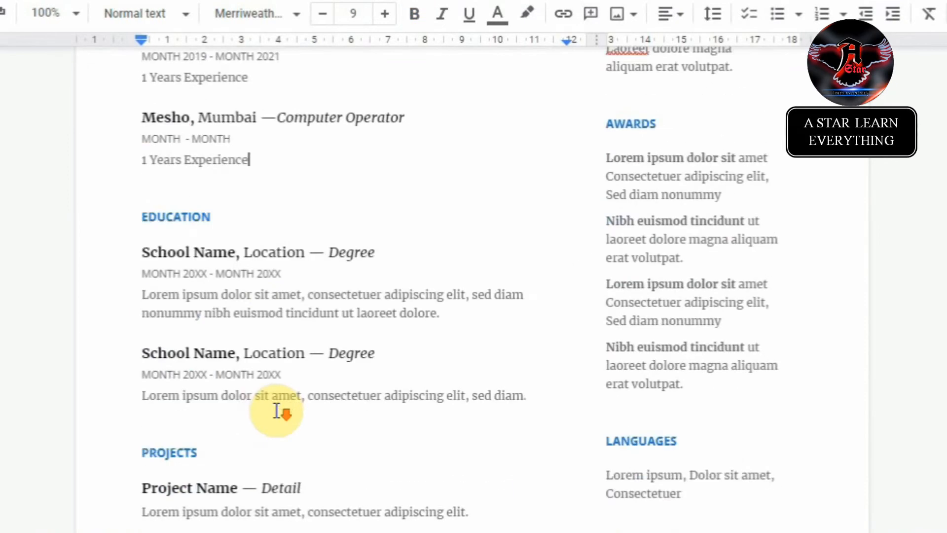
Step: Rename the first Education entry's School Name to Graduation
scroll(275, 412, "down", 4)
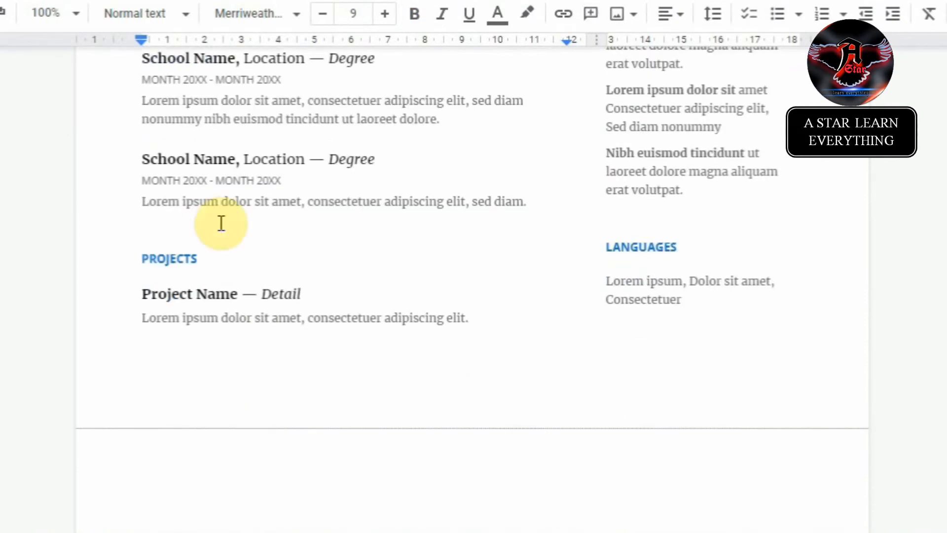
scroll(220, 222, "up", 2)
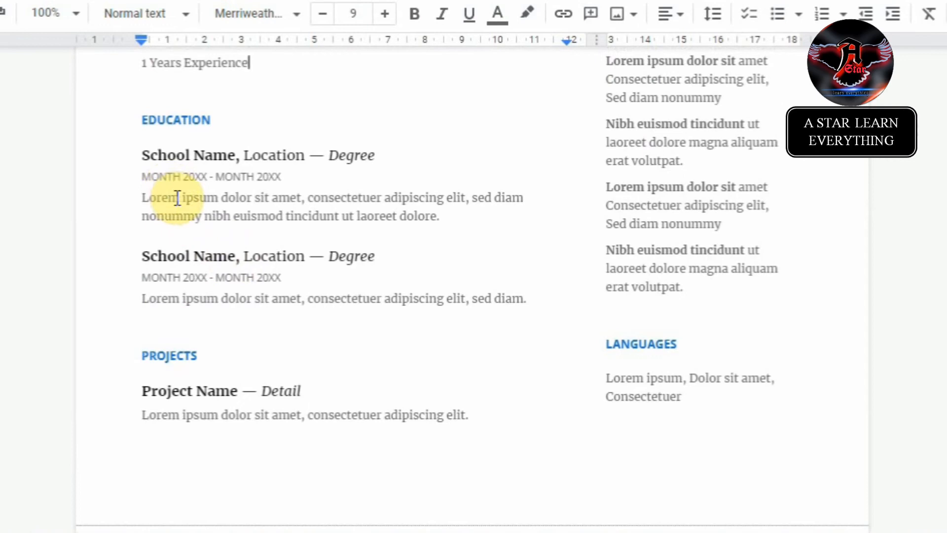
key("Down")
key("Down")
key("Down")
key("Left")
key("Left")
key("shift+Left")
key("shift+Left")
key("shift+Left")
key("shift+Left")
key("shift+Left")
key("shift+Left")
key("shift+Left")
key("shift+Left")
key("shift+Left")
key("shift+Left")
key("shift+Left")
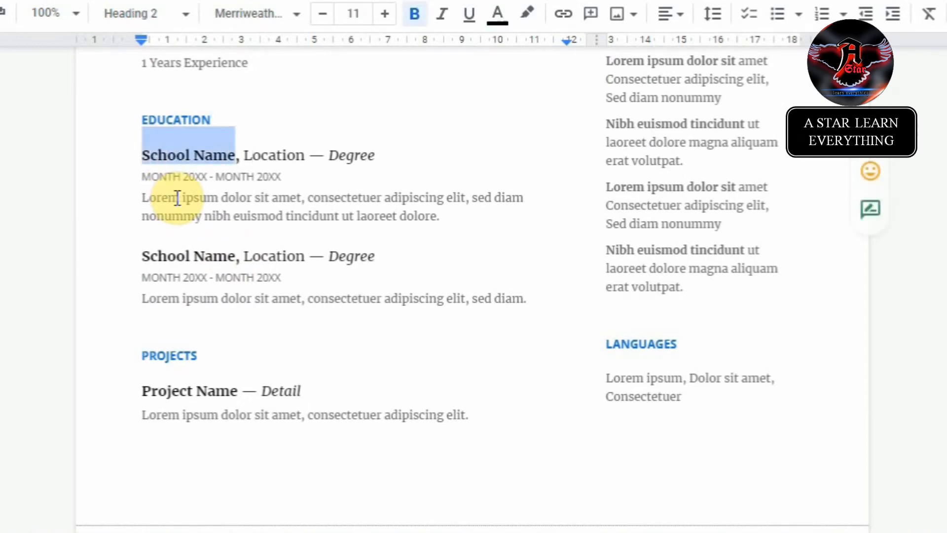
type("Graduation")
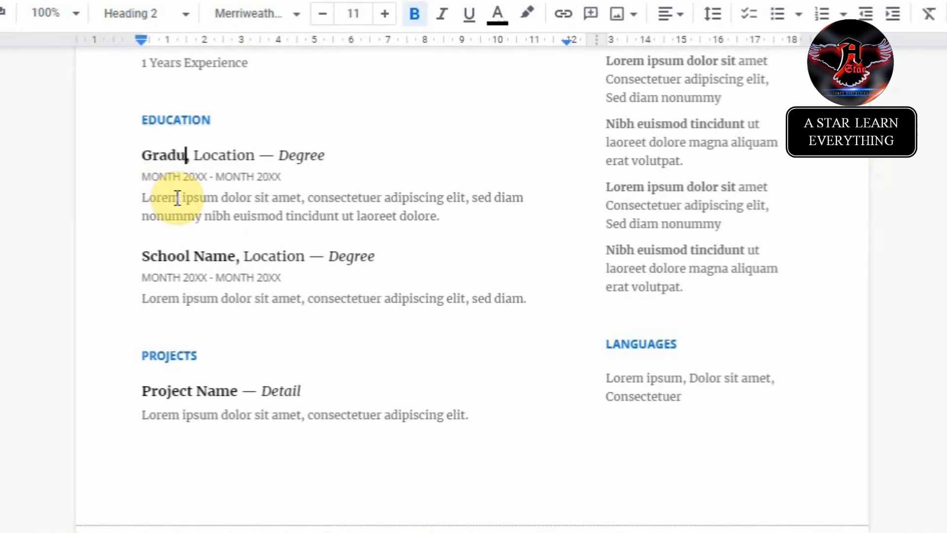
key("Down")
key("Up")
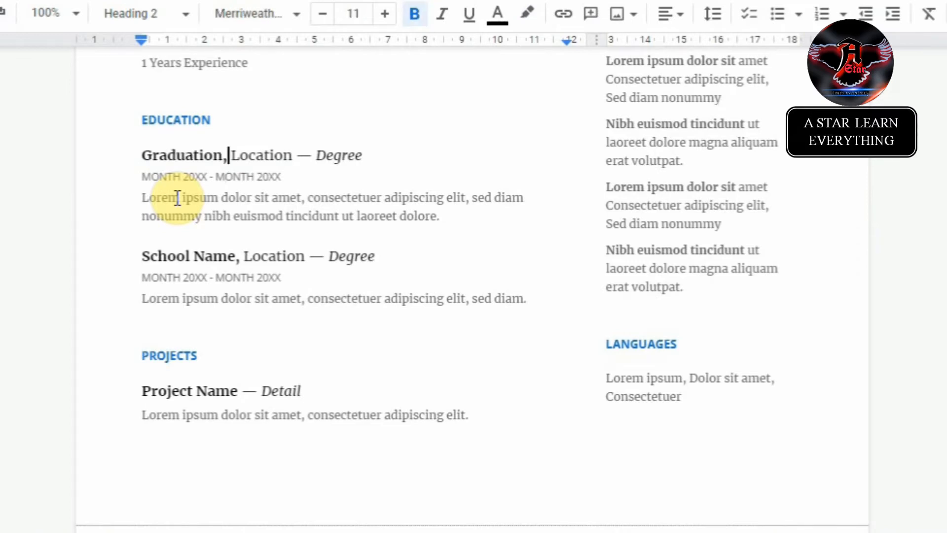
Step: Label the second Education entry Intermediate, accepting the spelling correction
key("Down")
key("Down")
key("Down")
key("Down")
key("Left")
key("Left")
key("shift+Right")
key("shift+Right")
key("shift+Right")
key("shift+Right")
key("shift+Right")
key("shift+Right")
key("shift+Right")
key("shift+Right")
key("shift+Right")
key("shift+Right")
key("shift+Right")
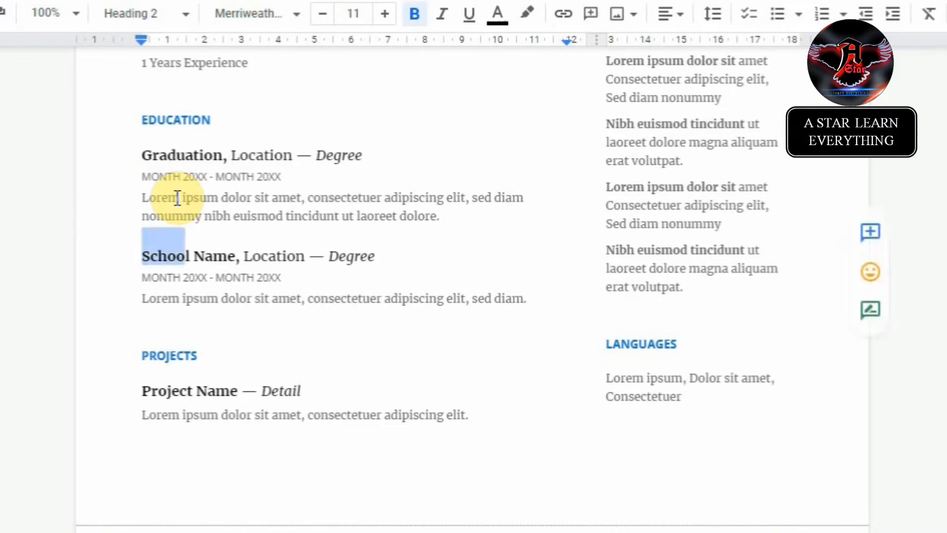
type("High School")
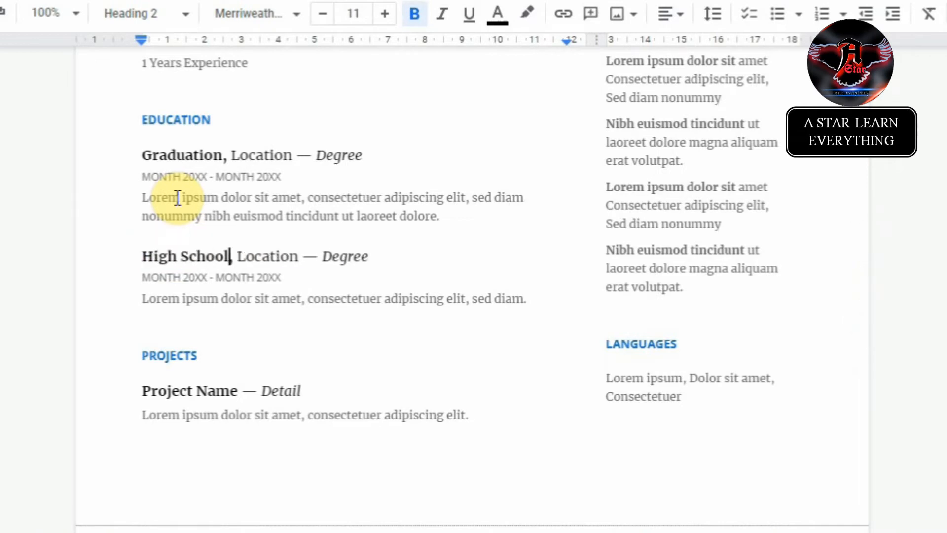
key("BackSpace")
key("BackSpace")
key("BackSpace")
key("BackSpace")
key("BackSpace")
key("BackSpace")
key("BackSpace")
key("BackSpace")
key("BackSpace")
key("BackSpace")
key("BackSpace")
type("Int")
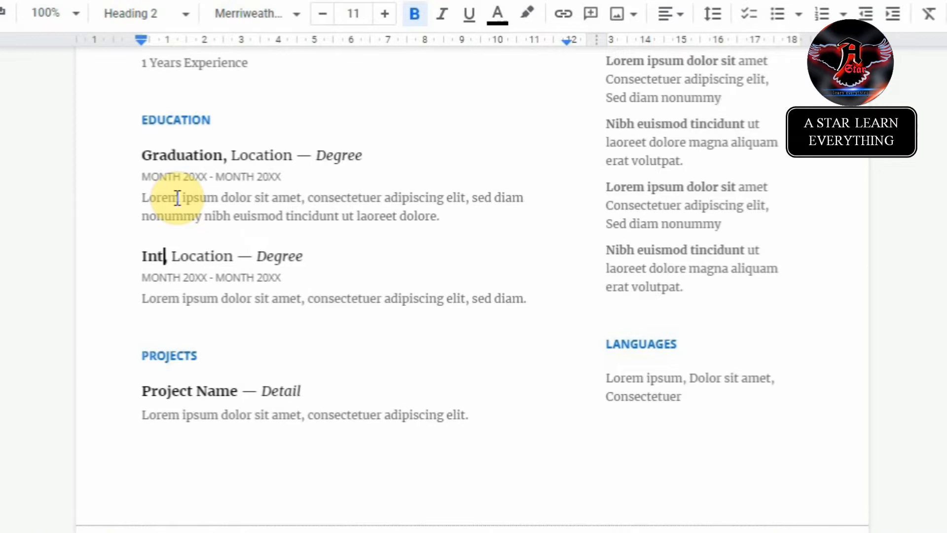
type("ermeadiate,")
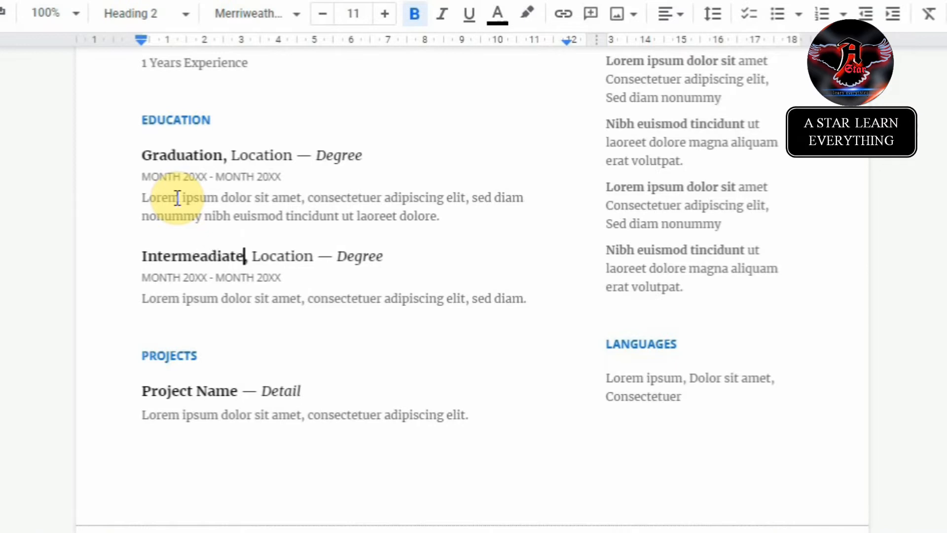
key("BackSpace")
key("Down")
key("Up")
key("Left")
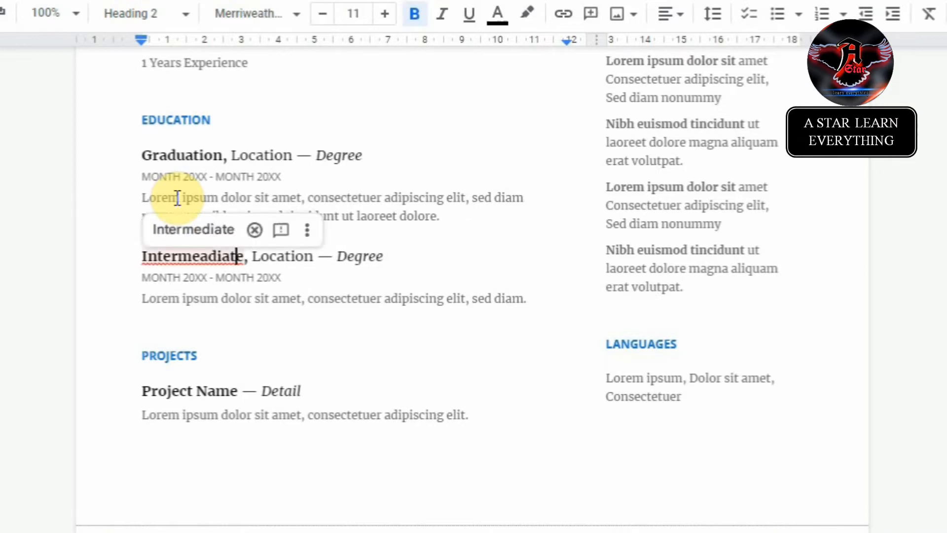
key("Up")
key("Down")
left_click(177, 229)
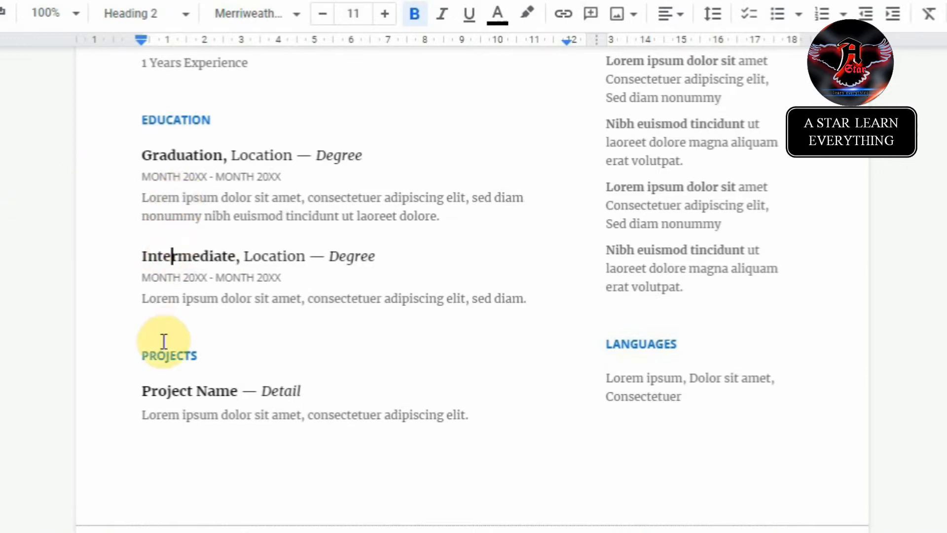
Step: Duplicate the Intermediate entry below and rename the copy High School
left_click(233, 302)
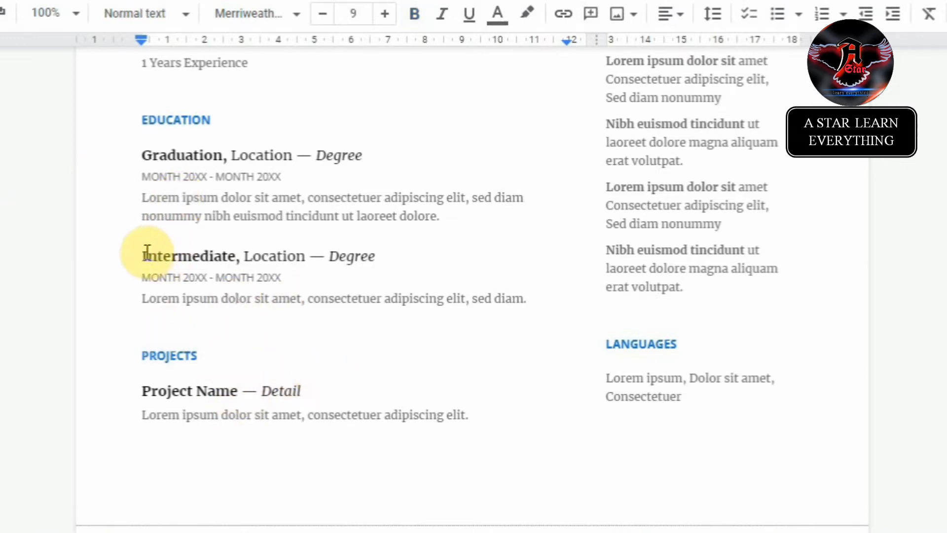
left_click_drag(141, 256, 525, 299)
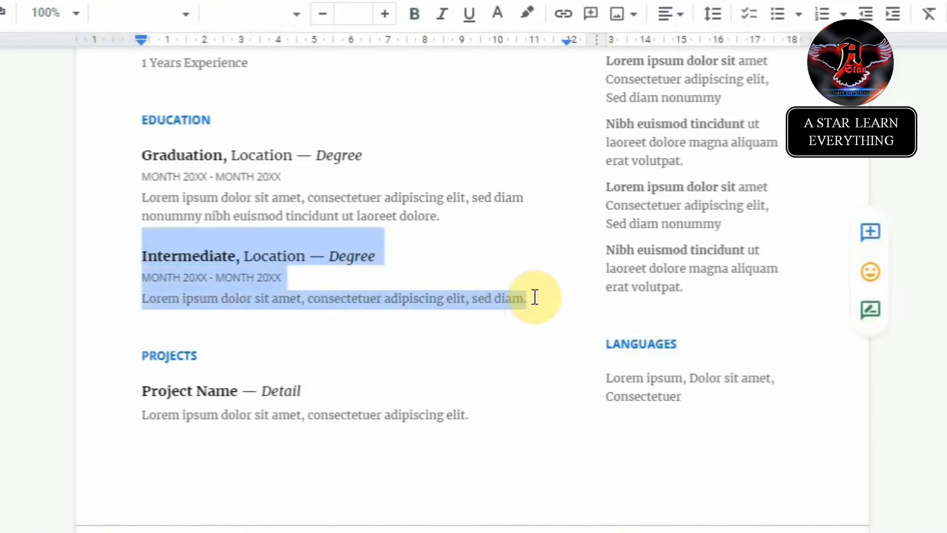
left_click(533, 298)
type(".")
key("Return")
key("Return")
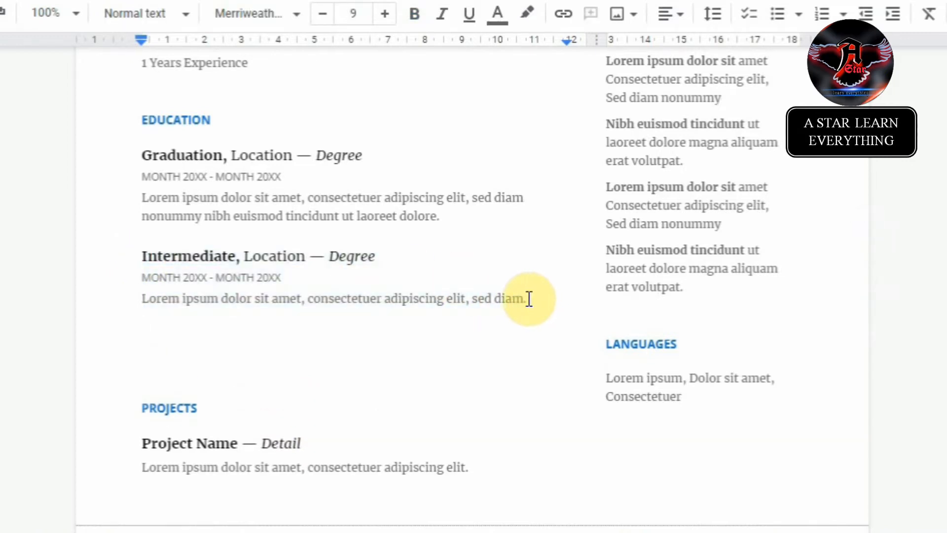
key("BackSpace")
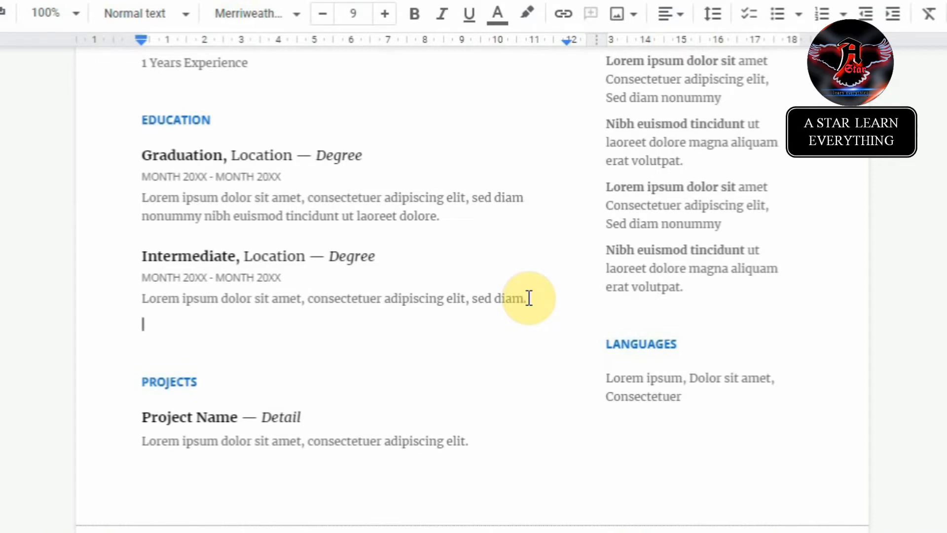
type("Intermediate, Location — Degree MONTH 20XX - MONTH 20XX Lorem ipsum dolor sit amet, consectetuer adipiscing elit, sed diam.")
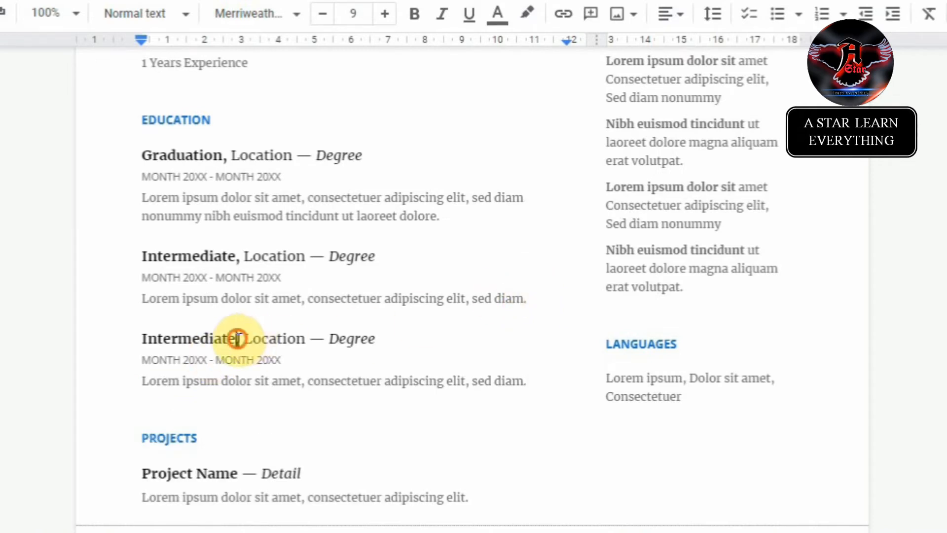
left_click(237, 338)
double_click(237, 338)
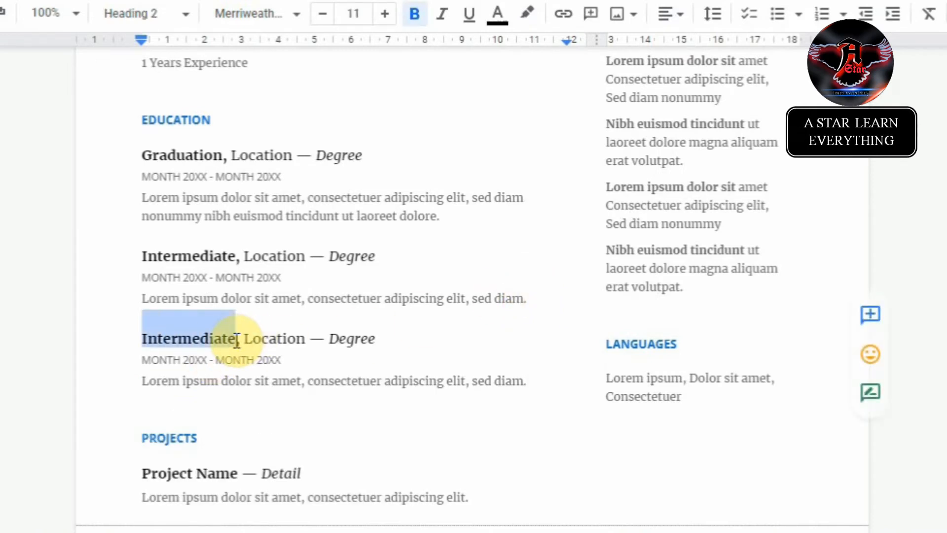
type("High Schoo")
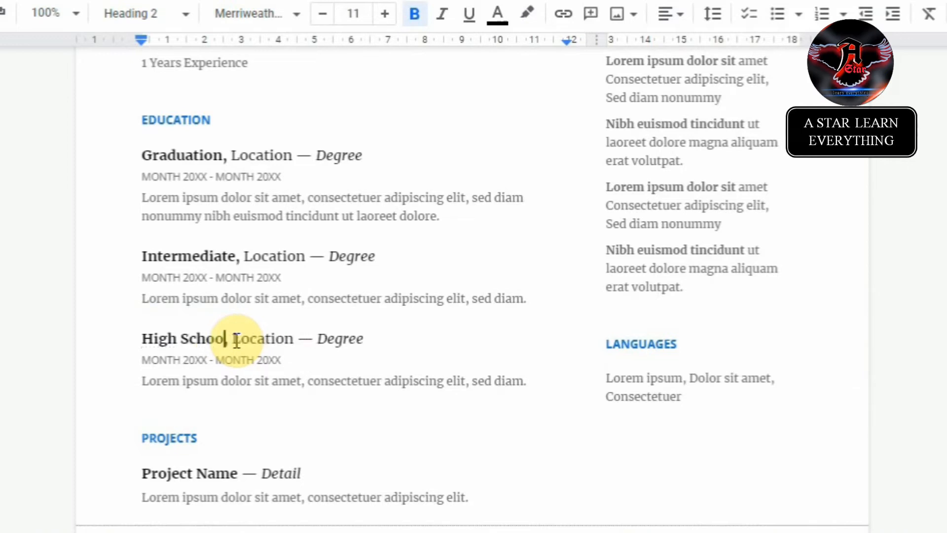
type("l")
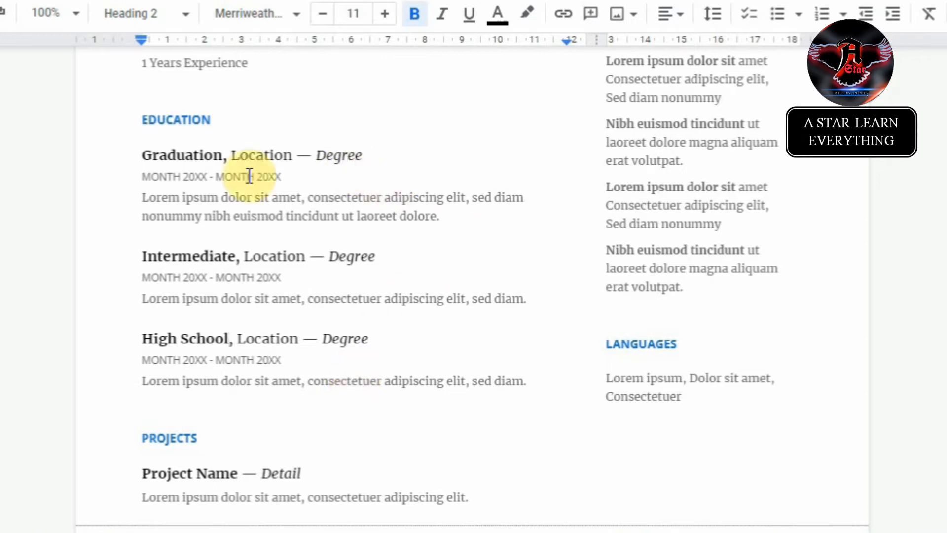
Step: Replace Degree with University on Graduation and Board on Intermediate and High School
left_click(364, 156)
key("BackSpace")
key("BackSpace")
key("BackSpace")
key("BackSpace")
key("BackSpace")
key("BackSpace")
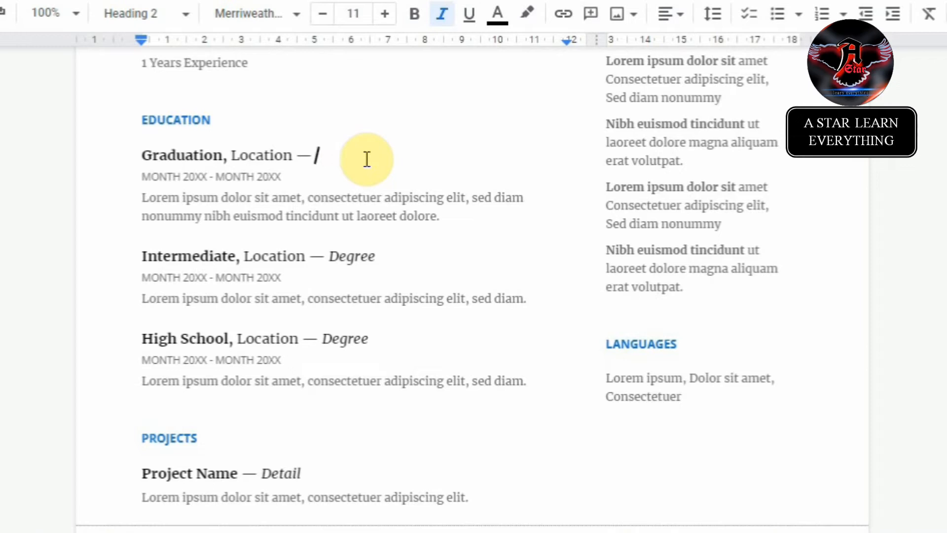
type("LU/D")
key("BackSpace")
key("BackSpace")
key("BackSpace")
key("BackSpace")
key("BackSpace")
type("University")
key("Down")
key("Down")
key("Down")
key("Down")
key("Down")
key("Up")
key("shift+Left")
key("shift+Left")
key("shift+Left")
key("shift+Left")
key("shift+Left")
key("shift+Left")
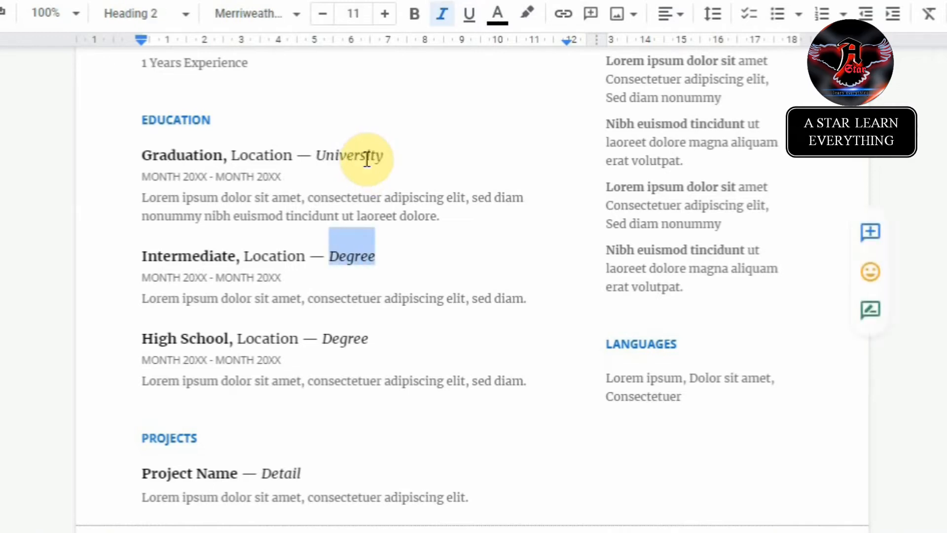
type("Board")
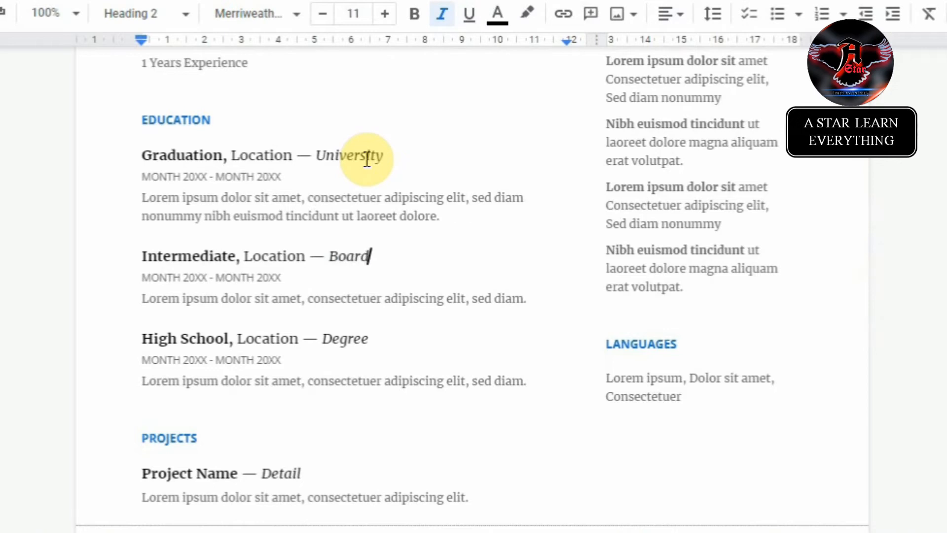
key("Down")
key("Down")
key("Down")
key("shift+Left")
key("shift+Left")
key("shift+Left")
key("shift+Left")
key("shift+Left")
key("shift+Left")
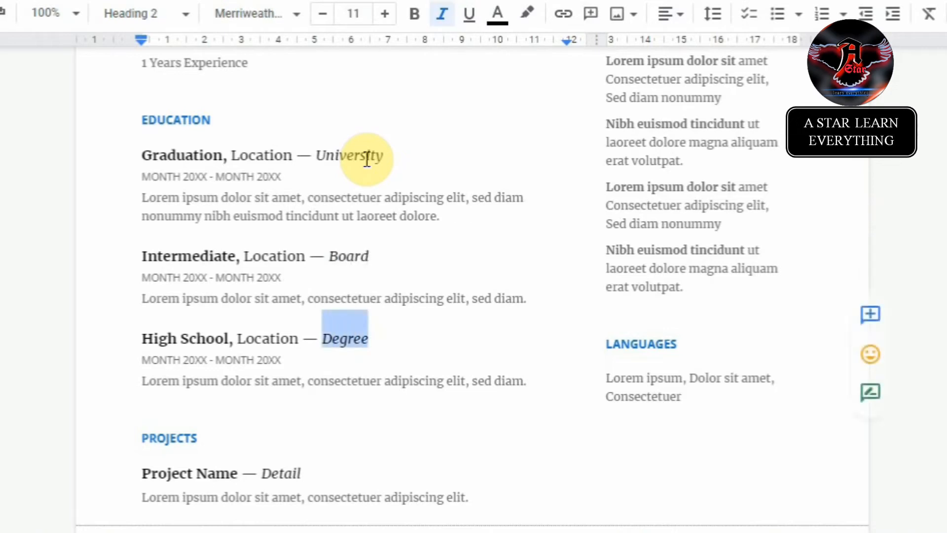
type("Board")
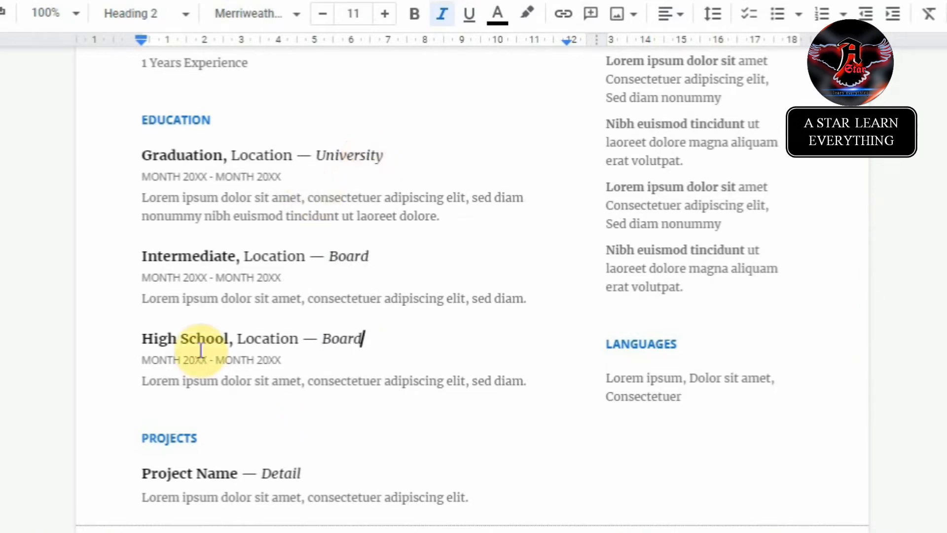
Step: Set all three Education descriptions to 'Subjects Name.'
left_click_drag(141, 298, 551, 305)
type("Subje")
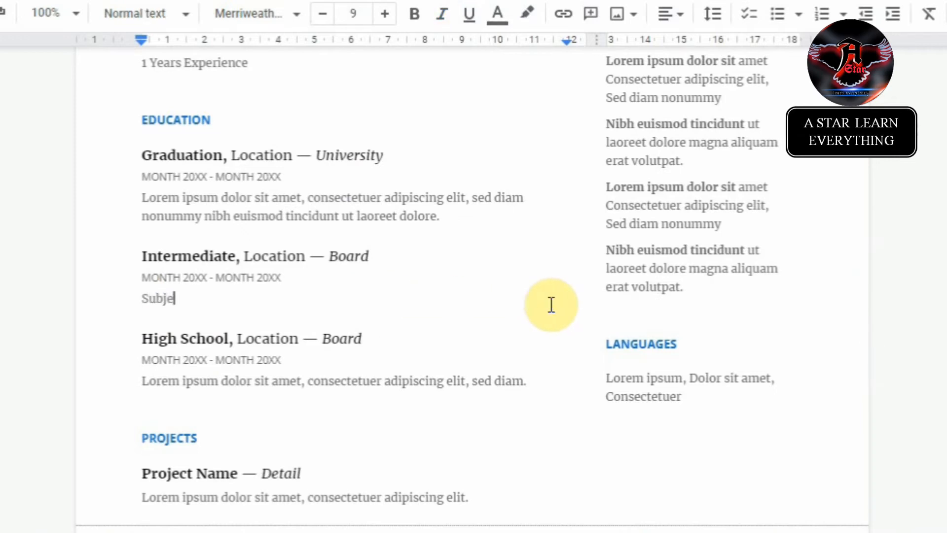
type("cts Name.")
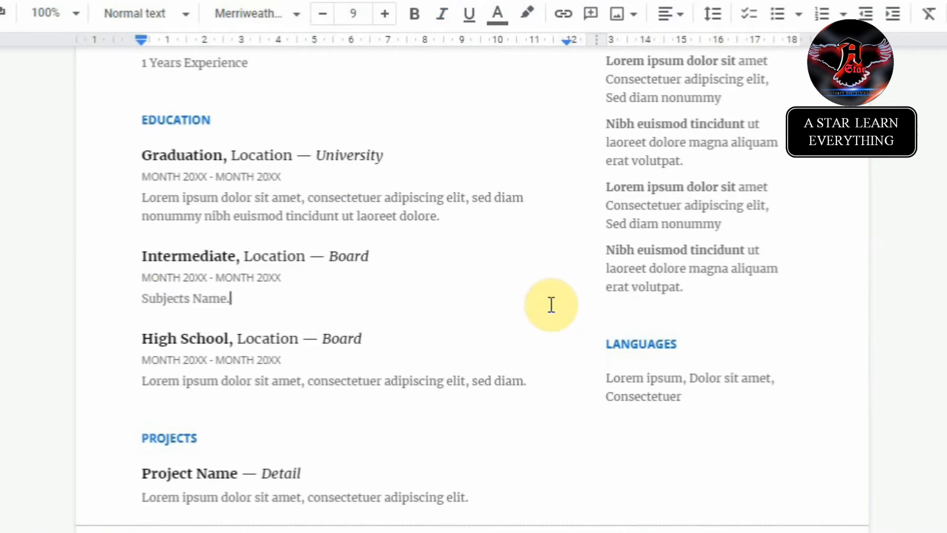
key("shift+Home")
key("ctrl+c")
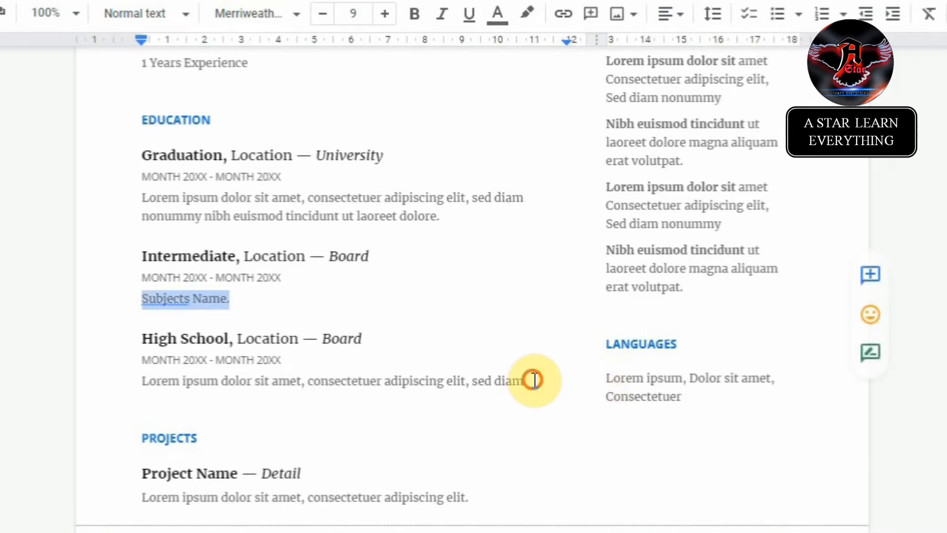
left_click(535, 381)
key("shift+Home")
key("ctrl+v")
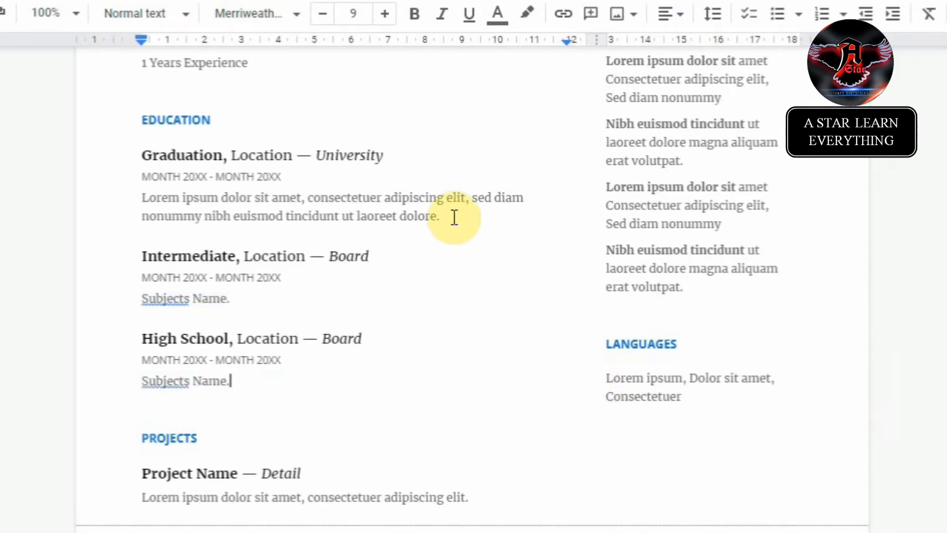
left_click(452, 218)
key("ctrl+shift+Up")
key("ctrl+v")
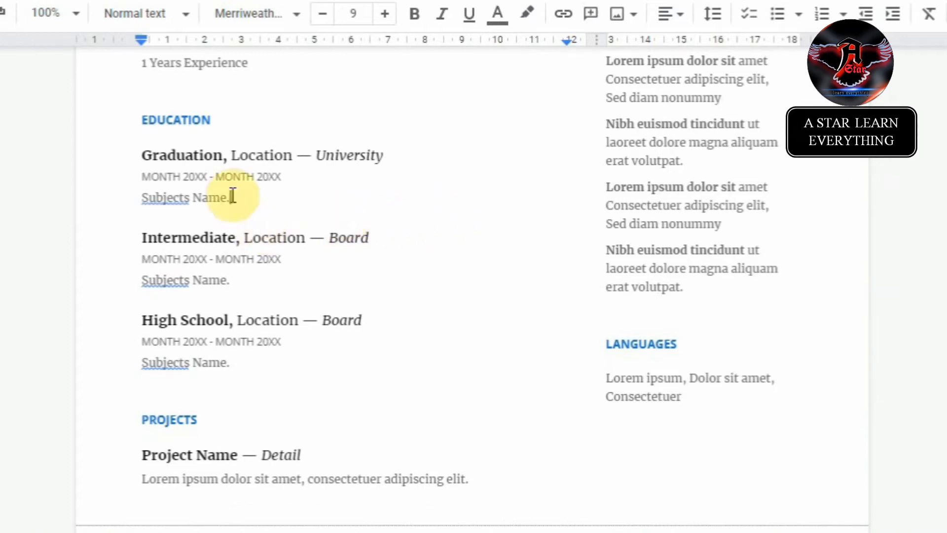
Step: Duplicate the Graduation entry above itself and retitle the copy 'Post Graduation'
left_click_drag(141, 155, 230, 197)
key("ctrl+c")
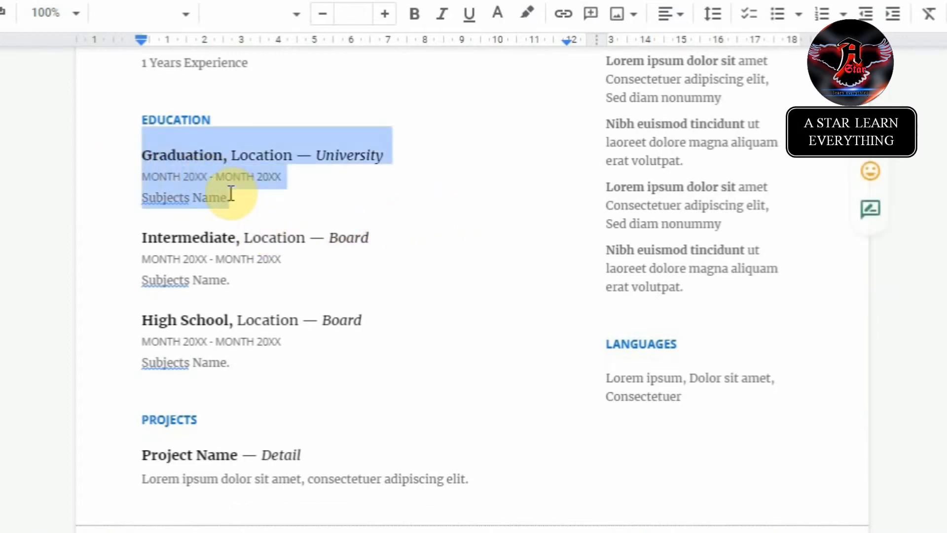
left_click(142, 155)
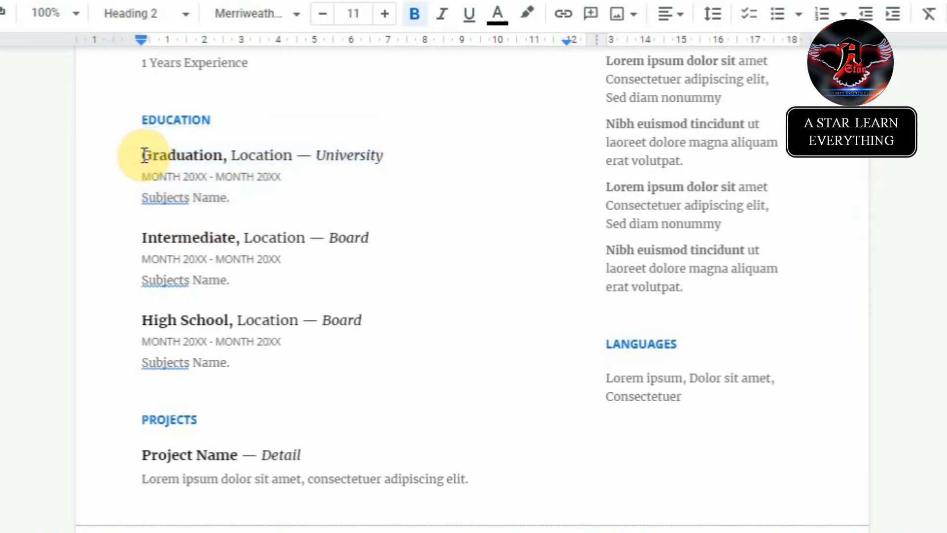
key("Return")
key("ctrl+v")
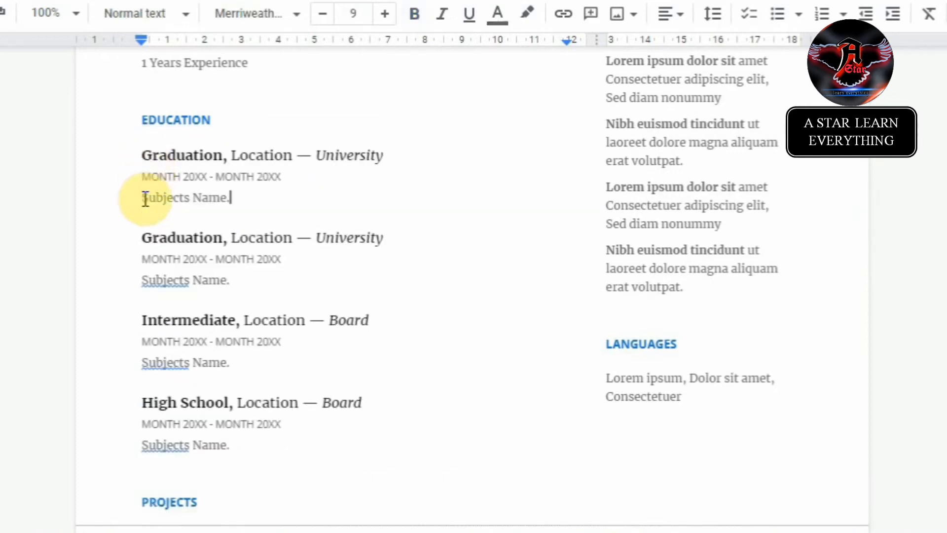
left_click(144, 155)
type("Post")
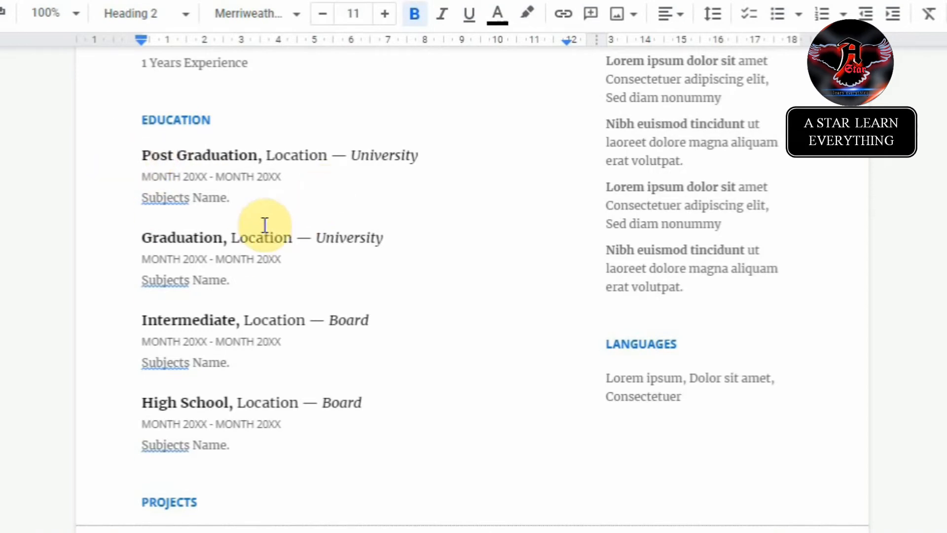
Step: Change the end of the Post Graduation date line to 'Present'
left_click(290, 180)
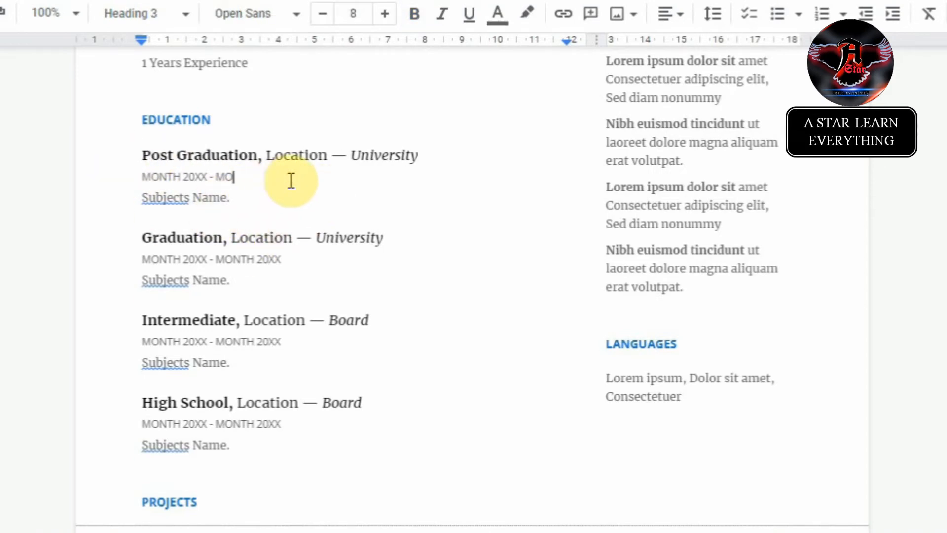
key("BackSpace")
key("BackSpace")
key("BackSpace")
type("Presn")
key("BackSpace")
type("ent")
scroll(541, 353, "up", 8)
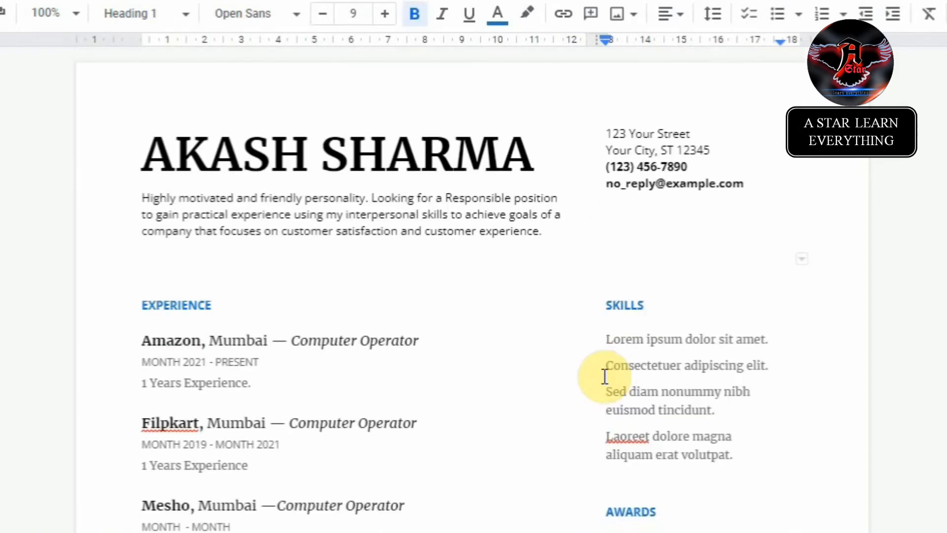
Step: Delete the placeholder Skills lines and apply a plain bulleted list
left_click(615, 351)
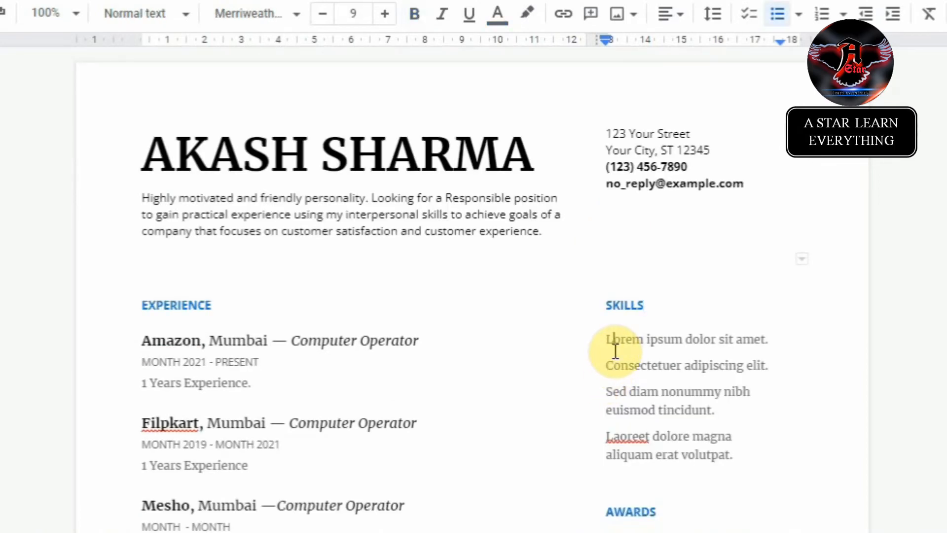
key("shift+Down")
key("shift+Down")
key("shift+Down")
key("shift+Down")
key("shift+Down")
key("shift+Down")
key("shift+Down")
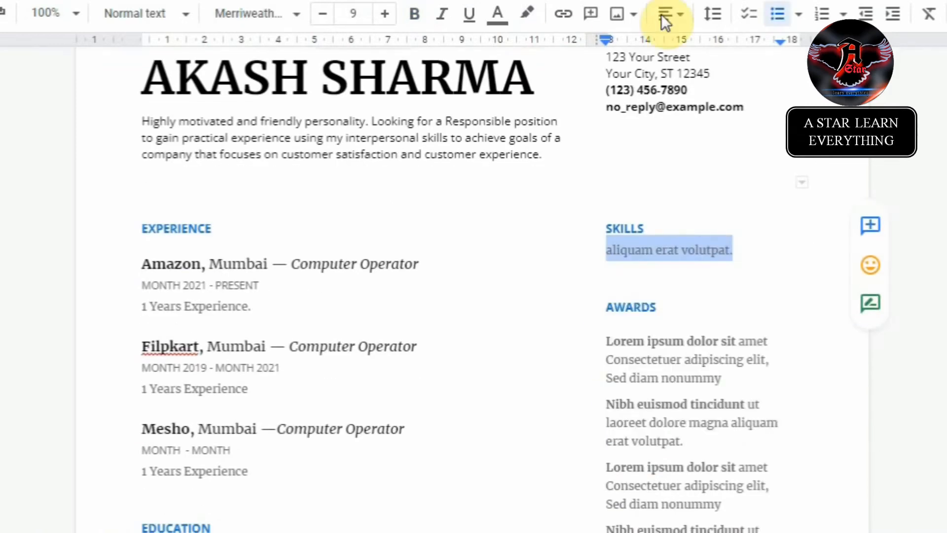
left_click(797, 16)
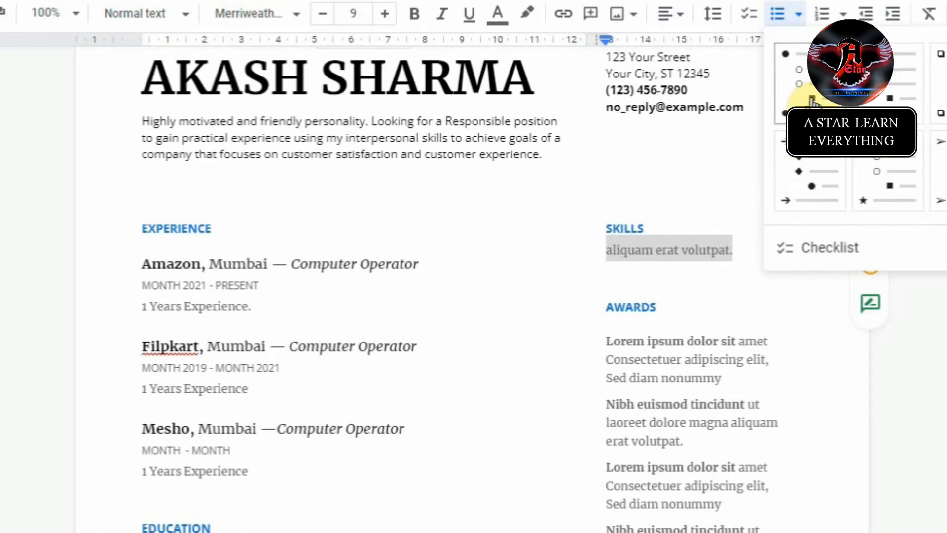
left_click(812, 102)
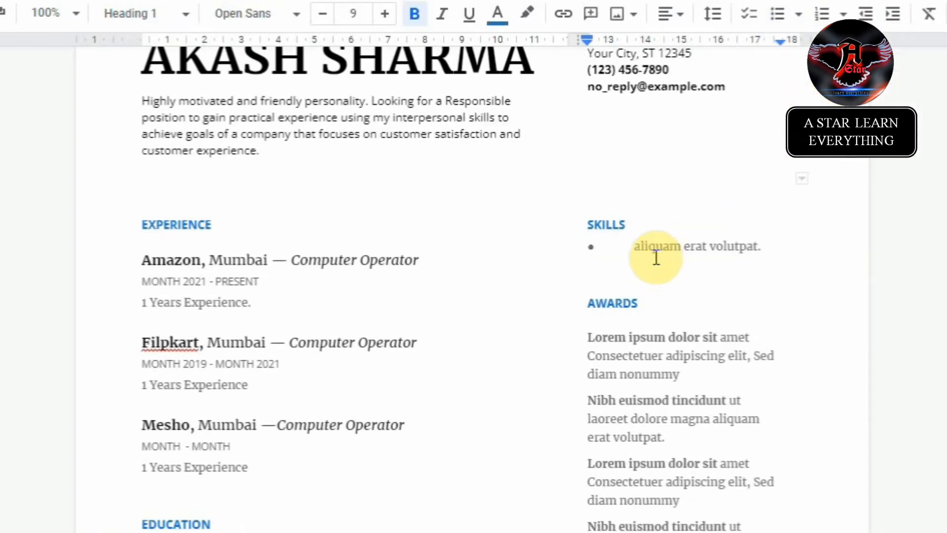
Step: Type the skills Problem Solving, Great Adaptability and Flexible as separate bullets
left_click_drag(634, 246, 760, 250)
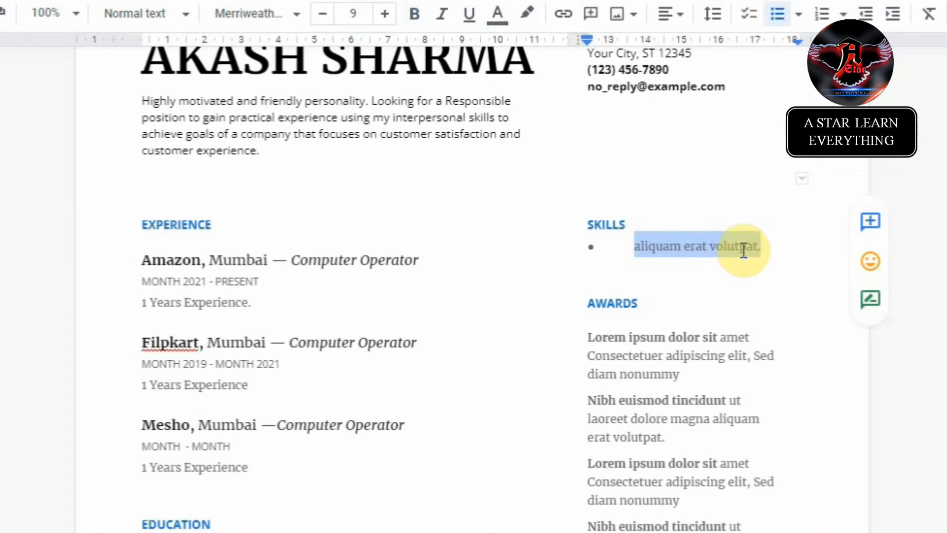
type("p")
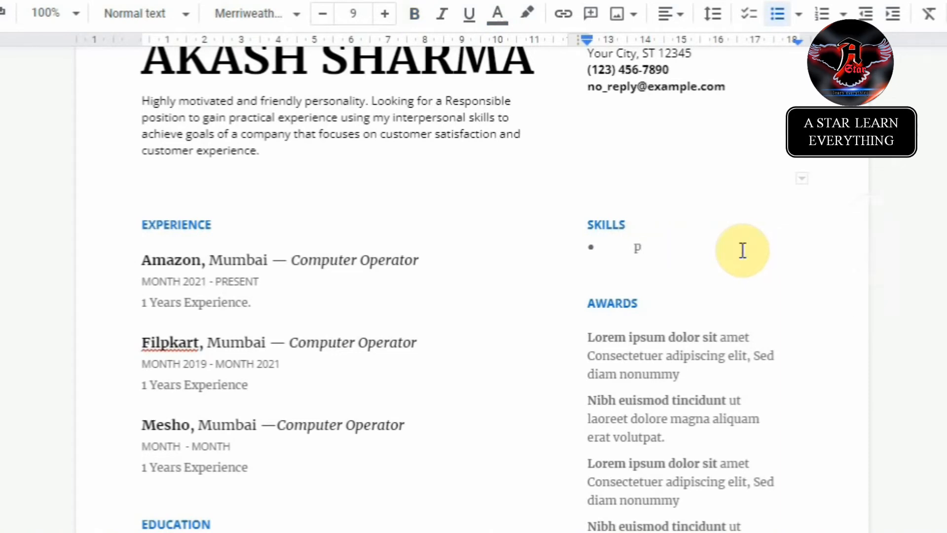
type("R")
key("BackSpace")
key("BackSpace")
type("Problem")
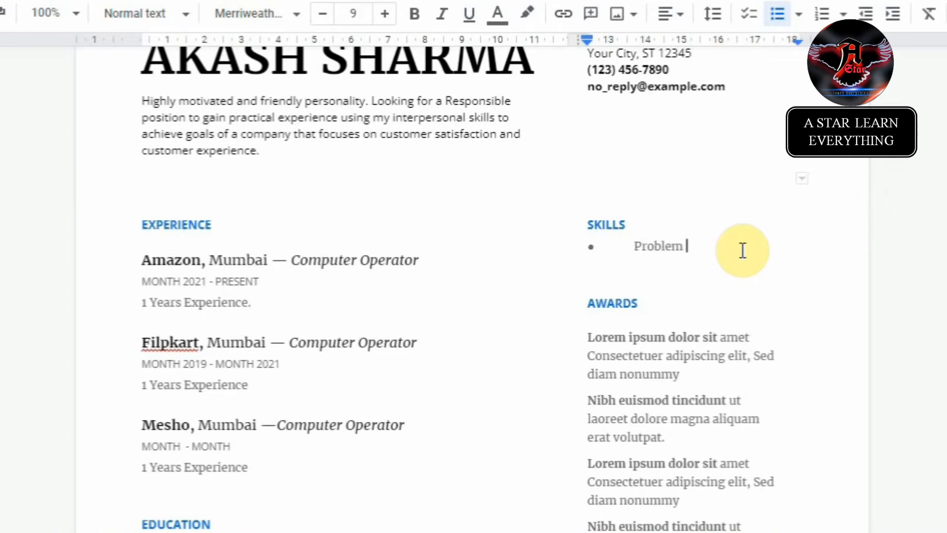
type(" Solving")
key("Return")
type("Great Adaptability")
key("Return")
type("Flexible")
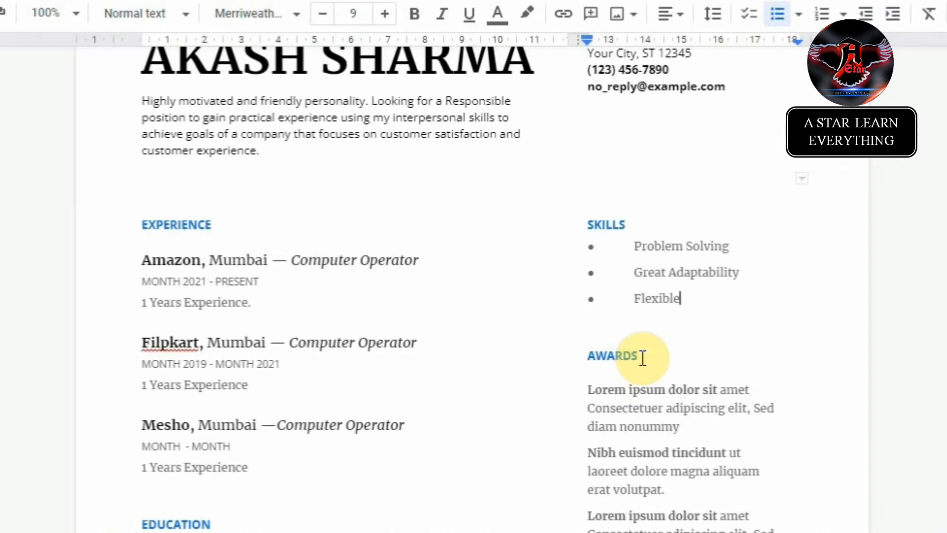
scroll(644, 365, "down", 4)
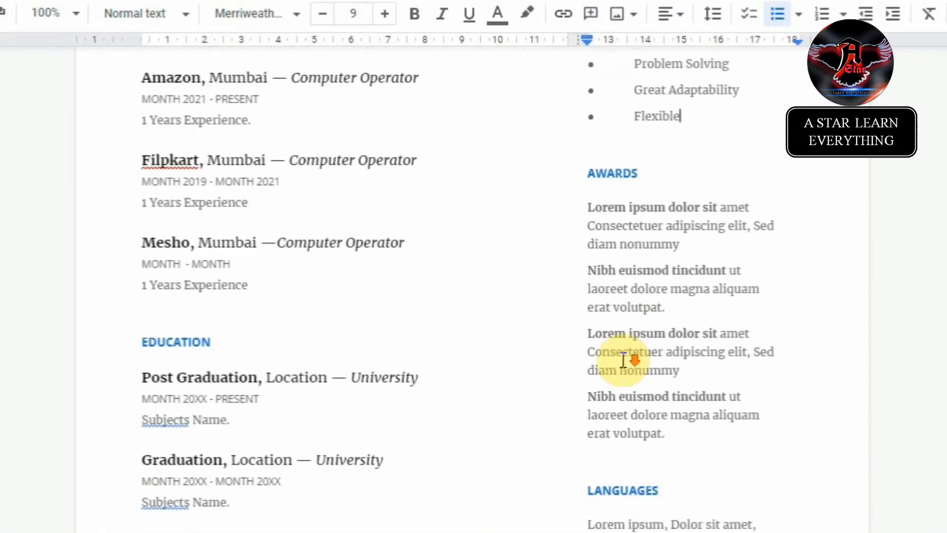
Step: Rename the AWARDS heading to 'certificates'
left_click(641, 159)
left_click_drag(641, 159, 587, 160)
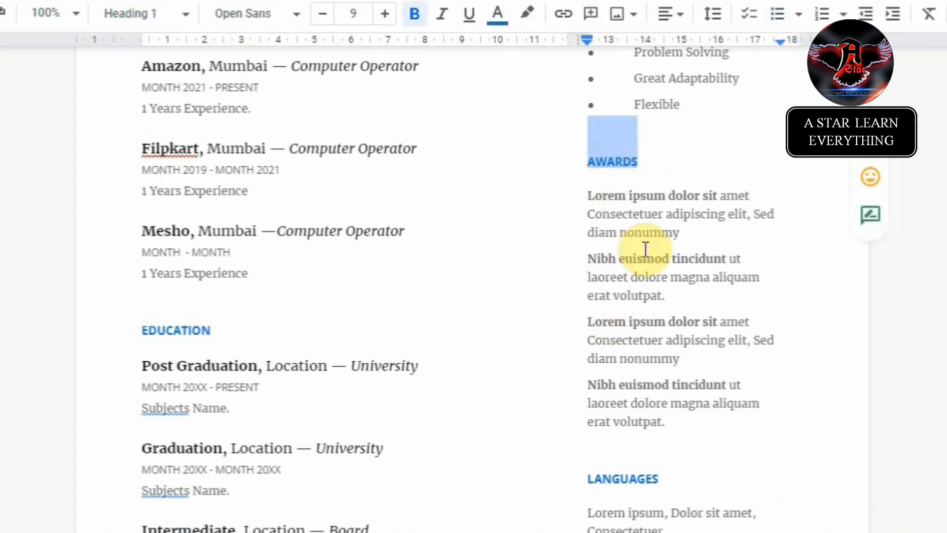
type("c")
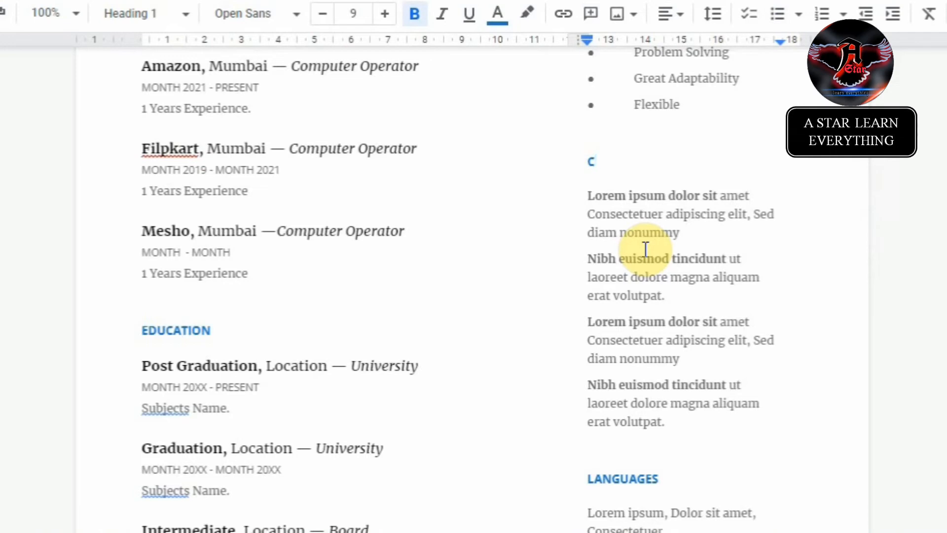
type("ertificates")
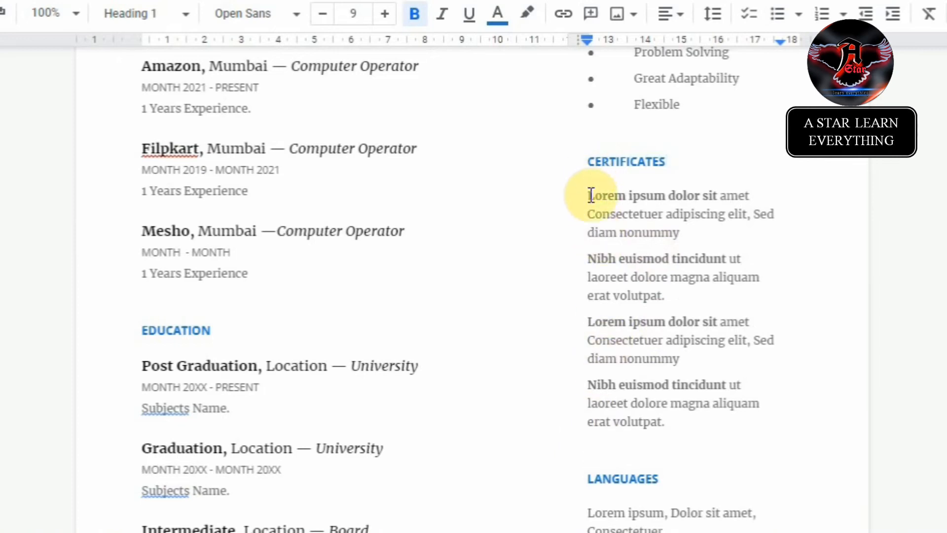
Step: Delete the extra placeholder paragraphs under Certificates, keeping the Languages section intact
left_click_drag(591, 195, 703, 433)
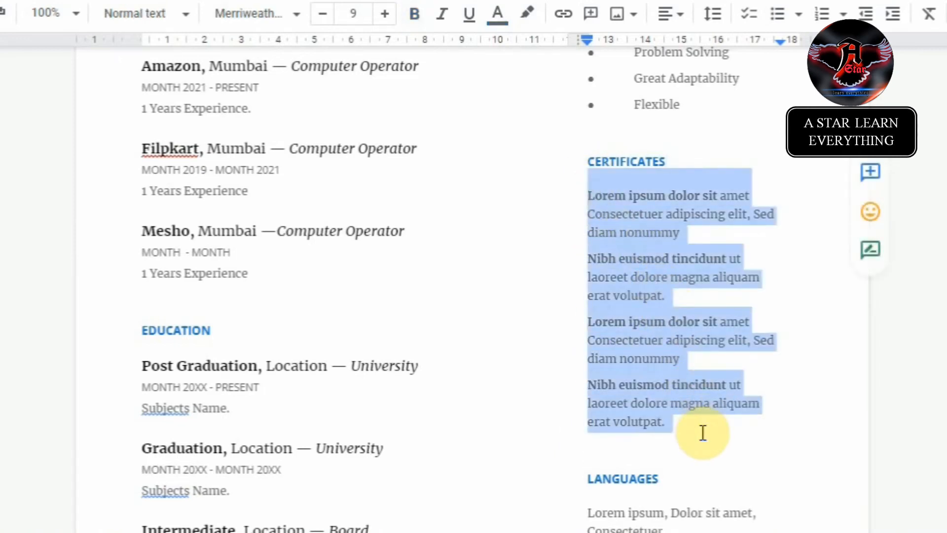
left_click(610, 262)
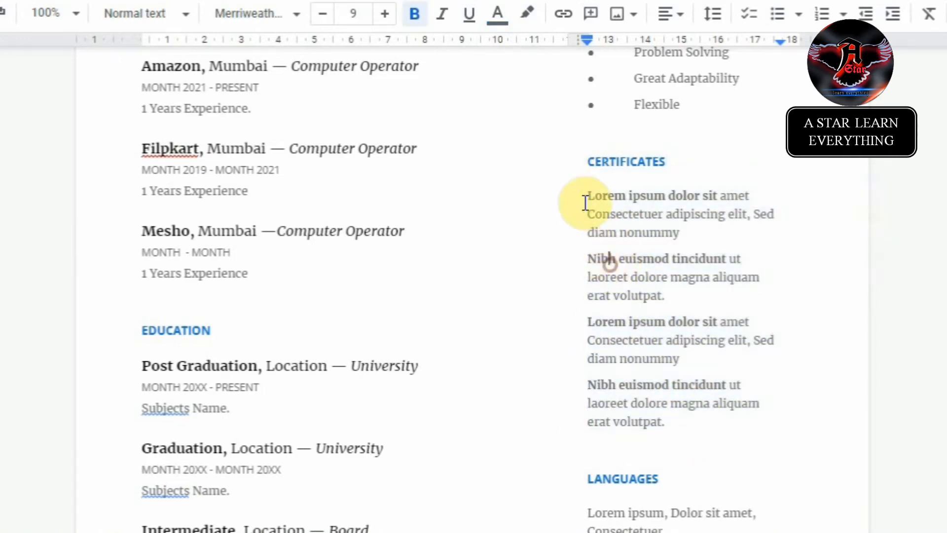
left_click_drag(588, 212, 687, 428)
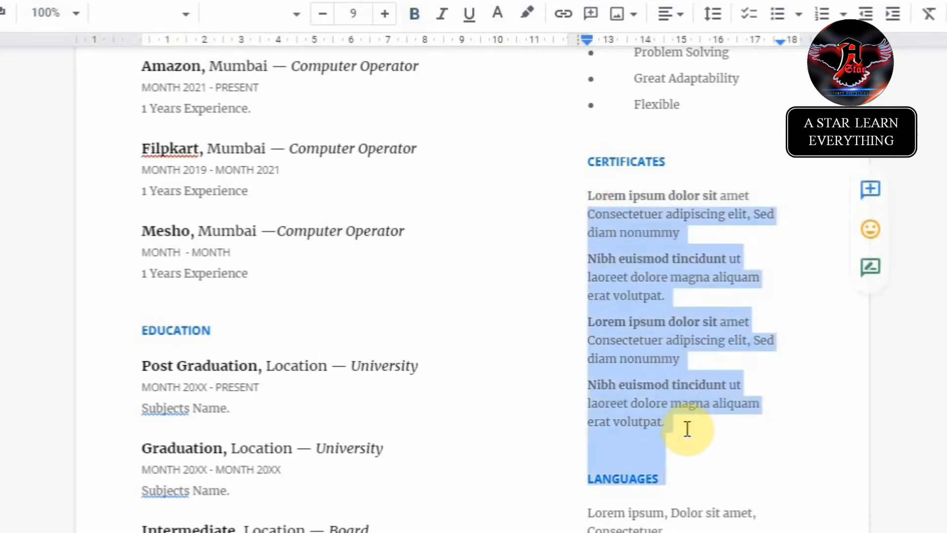
key("BackSpace")
left_click(589, 214)
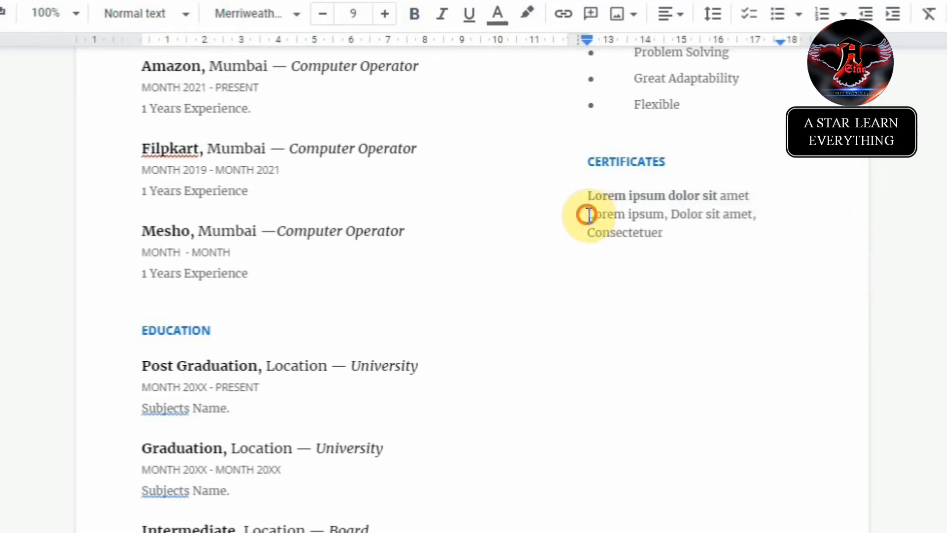
left_click_drag(588, 214, 687, 250)
key("BackSpace")
scroll(687, 313, "down", 8)
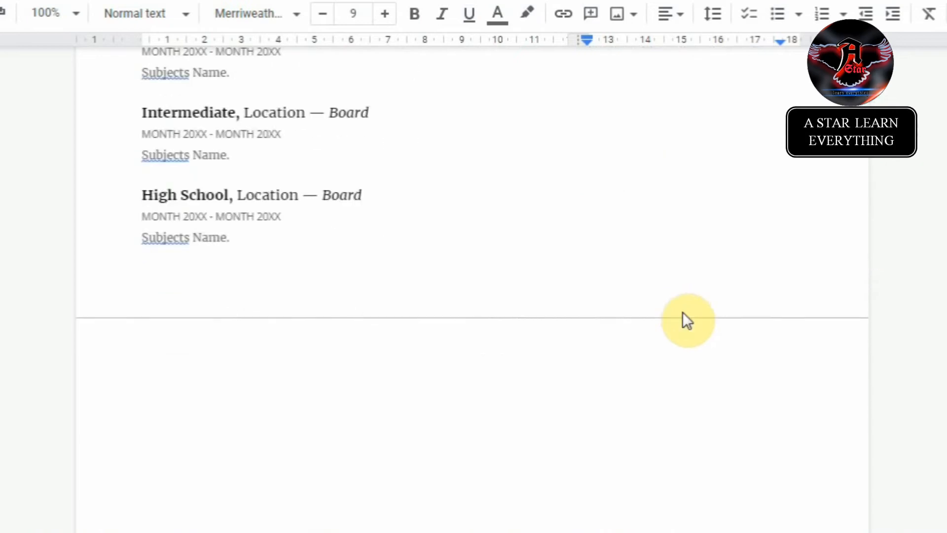
scroll(682, 313, "up", 10)
key("ctrl+z")
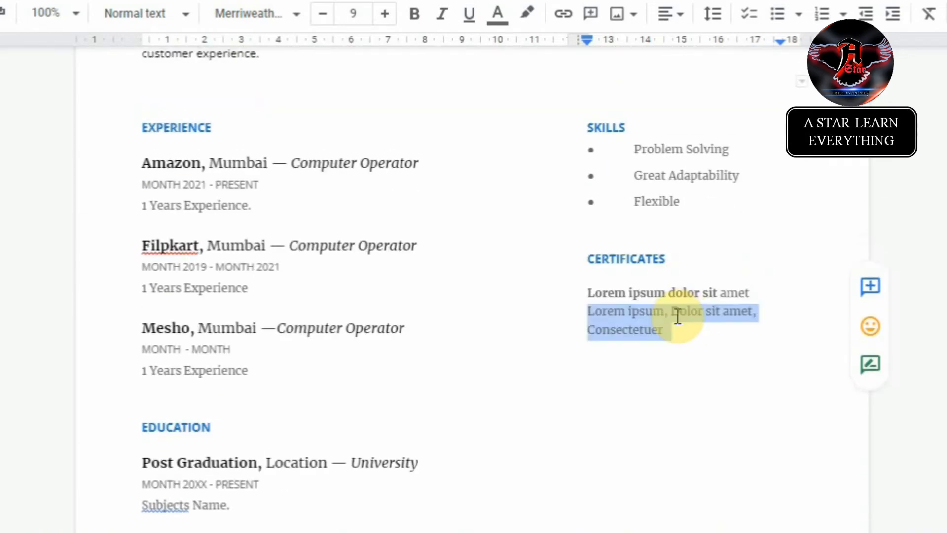
key("ctrl+z")
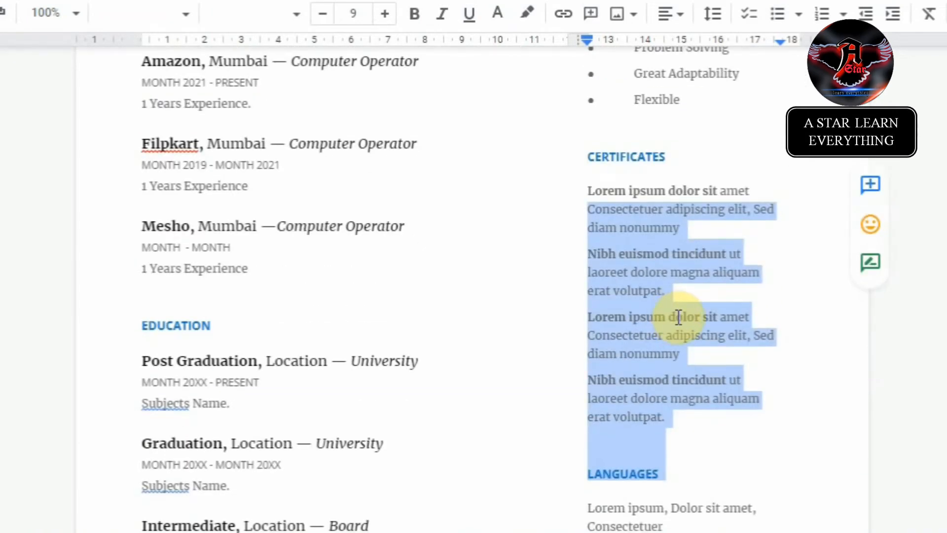
key("ctrl+z")
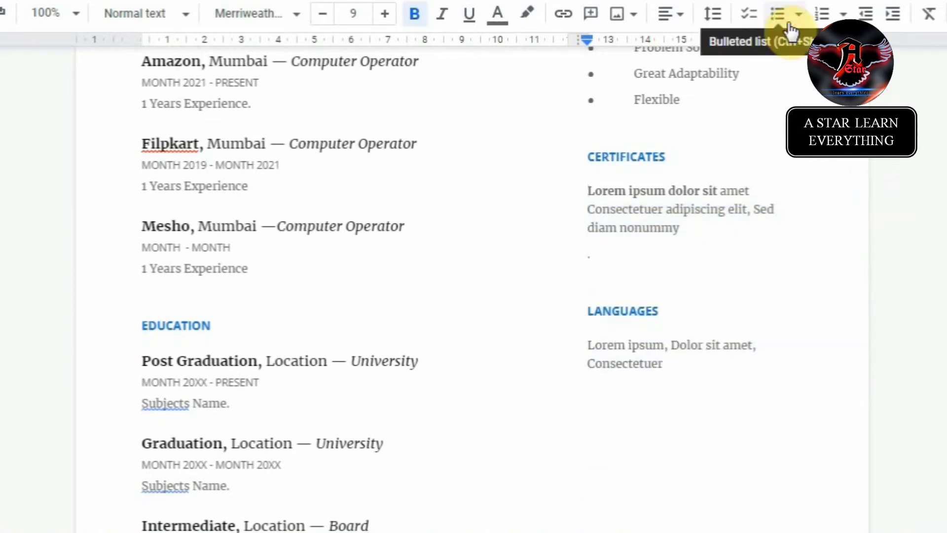
Step: Format the remaining certificate paragraph as a bullet
left_click(787, 22)
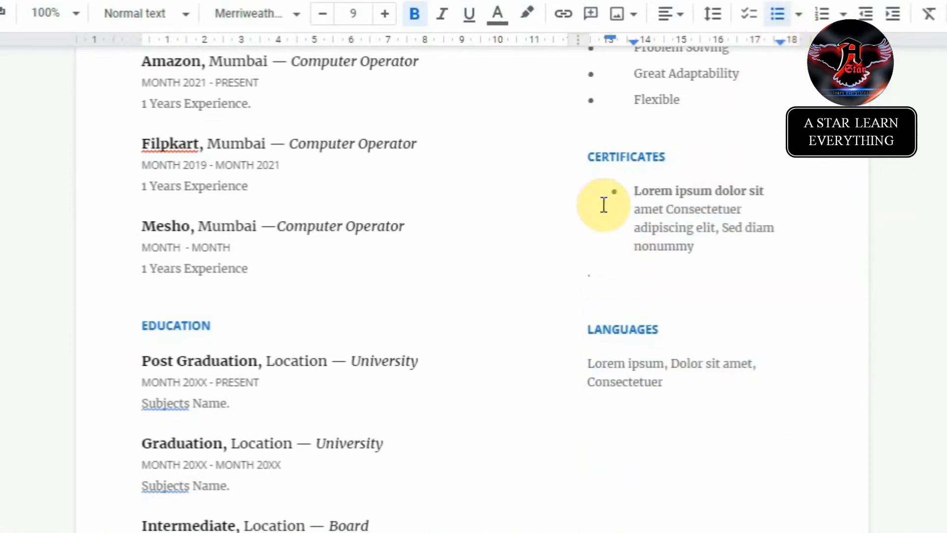
left_click(615, 192)
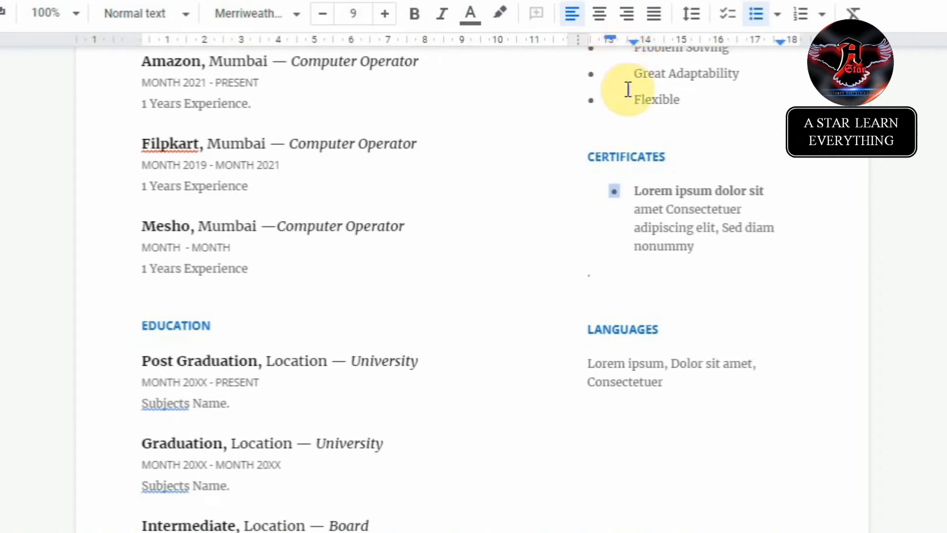
left_click(627, 195)
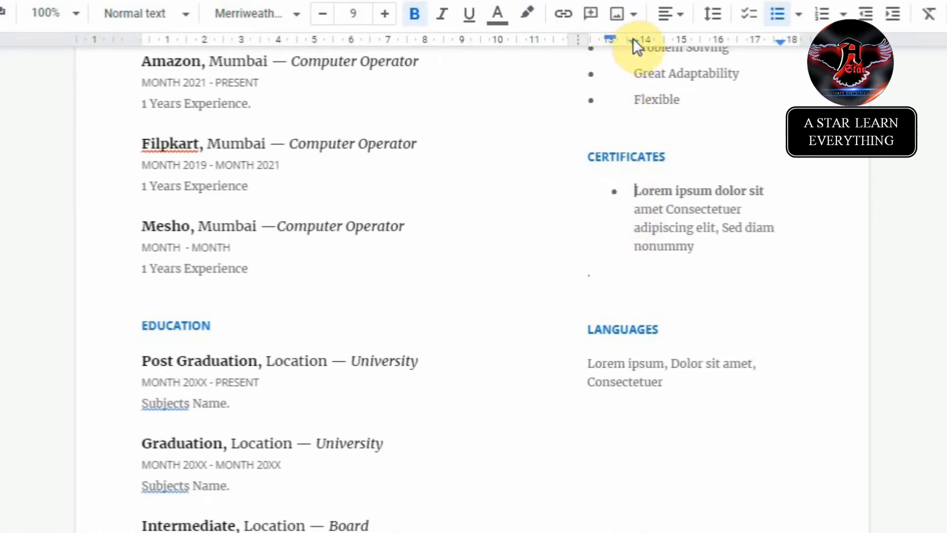
Step: Set the Skills bullets to 0.75 left indent and -0.25 first-line indent, matching Certificates
mouse_move(633, 42)
left_mouse_down()
mouse_move(602, 42)
mouse_move(611, 45)
left_mouse_up()
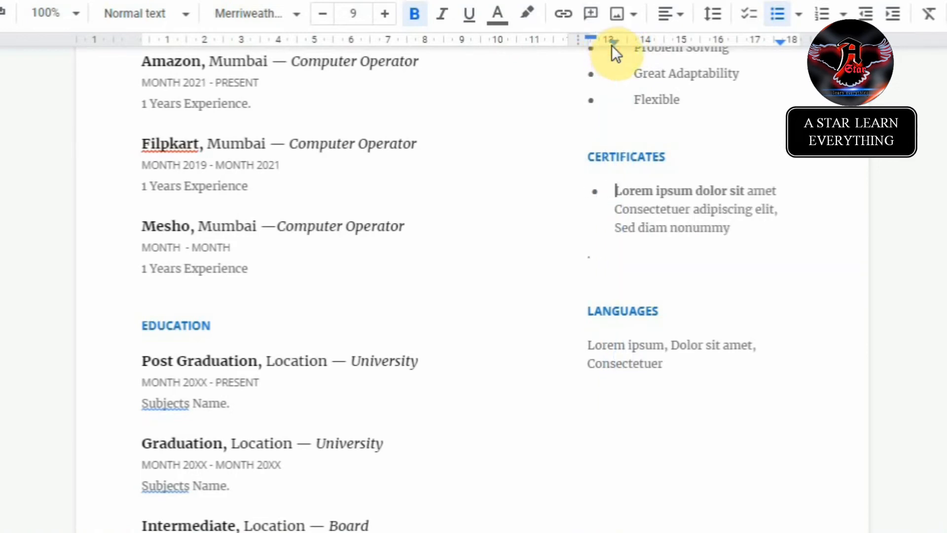
scroll(627, 240, "up", 4)
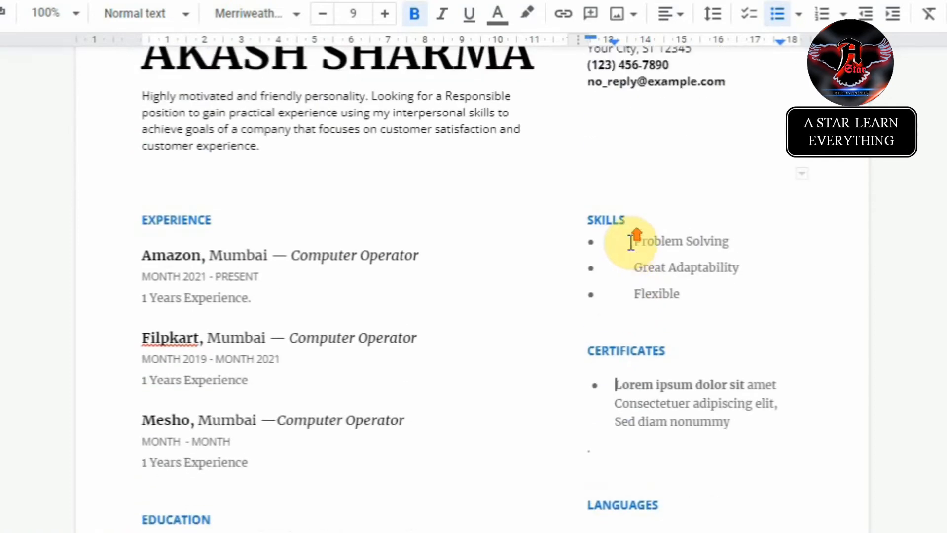
left_click(591, 241)
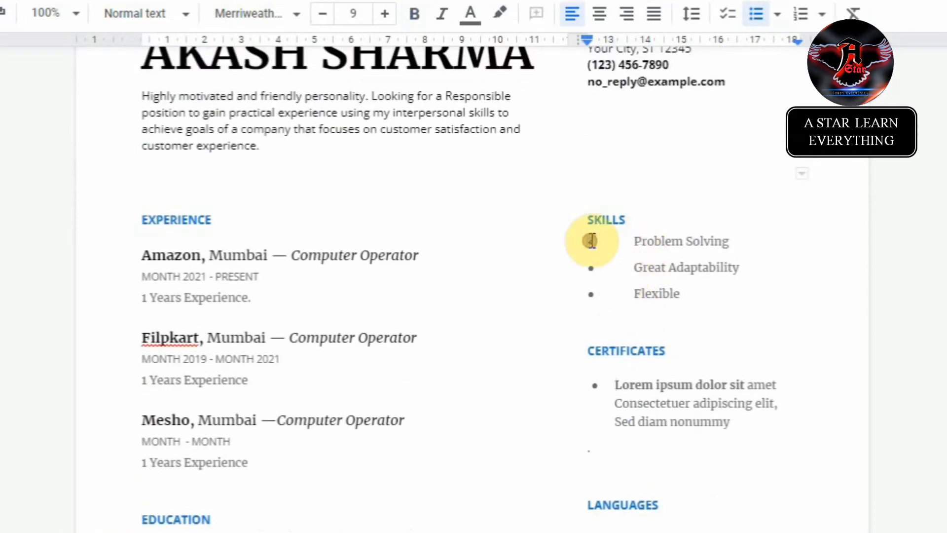
mouse_move(615, 43)
left_mouse_down()
mouse_move(620, 48)
mouse_move(589, 37)
left_mouse_up()
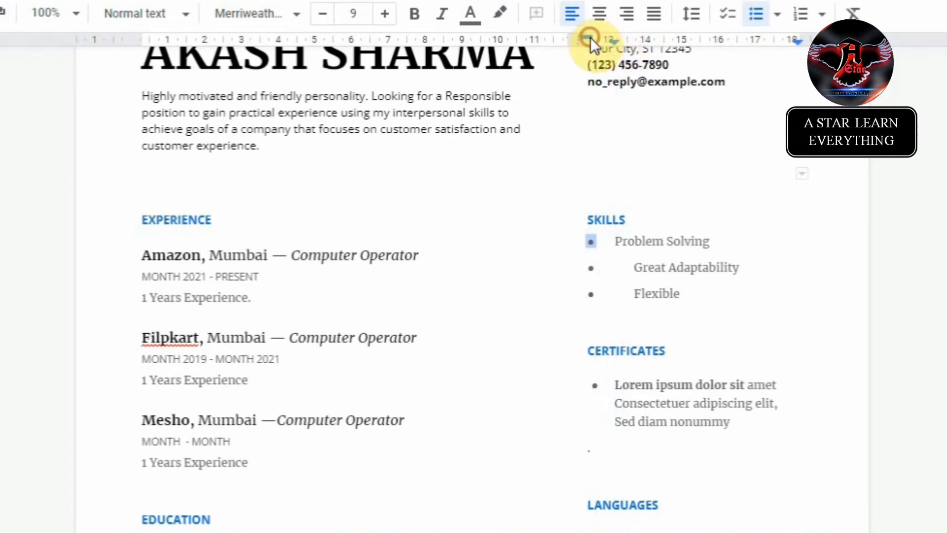
left_click(592, 269)
left_click(591, 269)
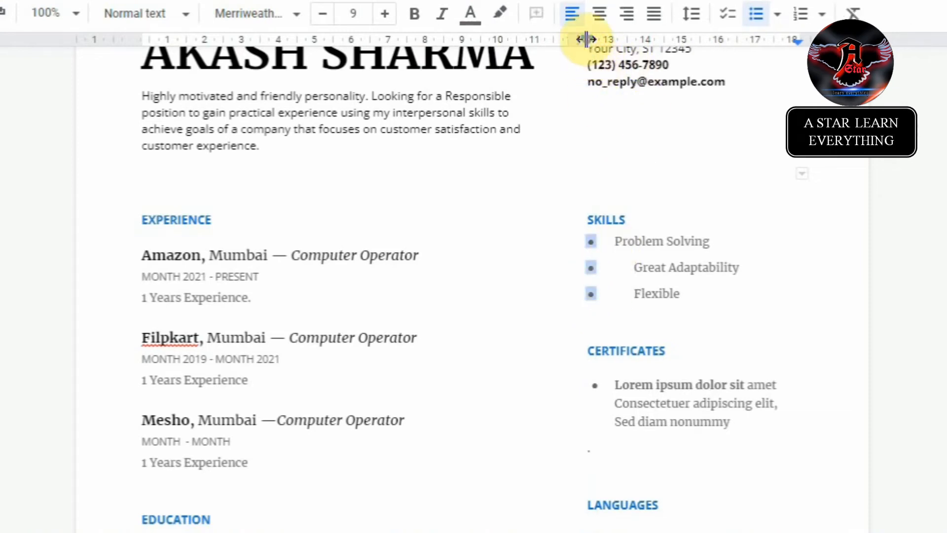
left_click_drag(588, 46, 615, 44)
left_click_drag(611, 40, 579, 40)
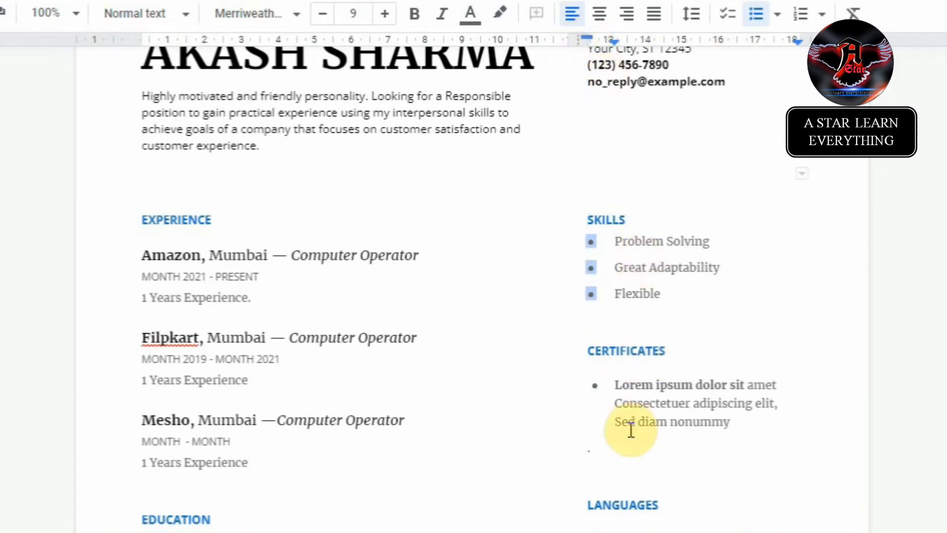
left_click(620, 410)
Step: Replace the Certificates placeholder with 'Computer Certificates' and add 'Like : CCC, O'Level, ADCA and etc.'
scroll(690, 416, "down", 4)
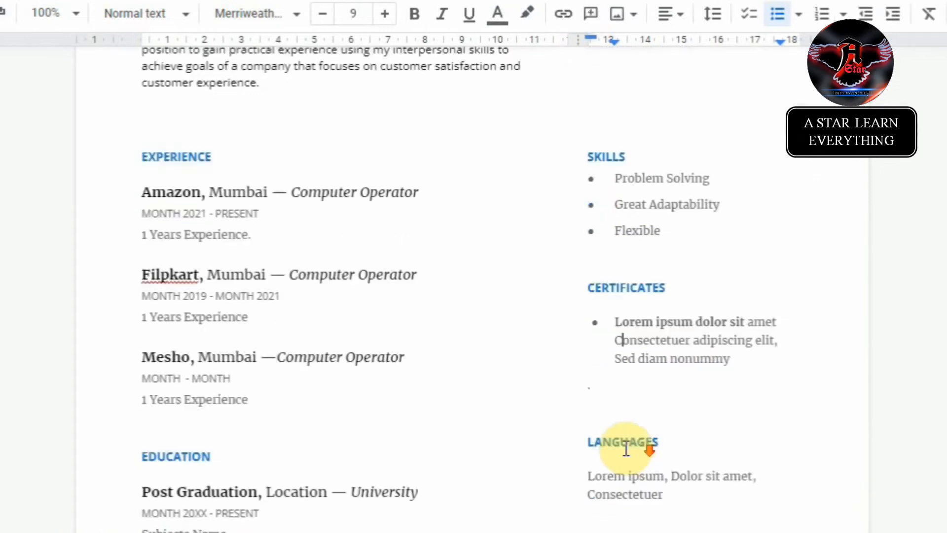
triple_click(617, 209)
type("d")
key("BackSpace")
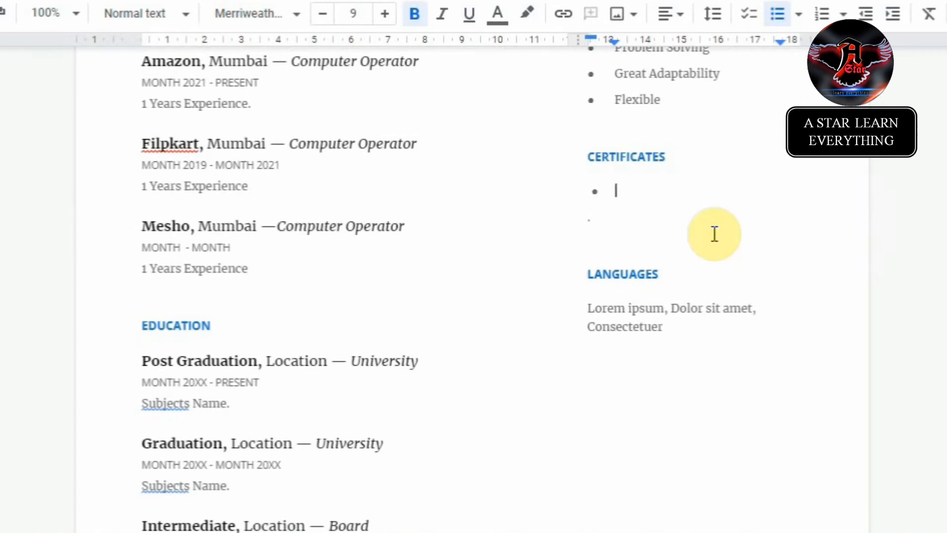
type("Computer")
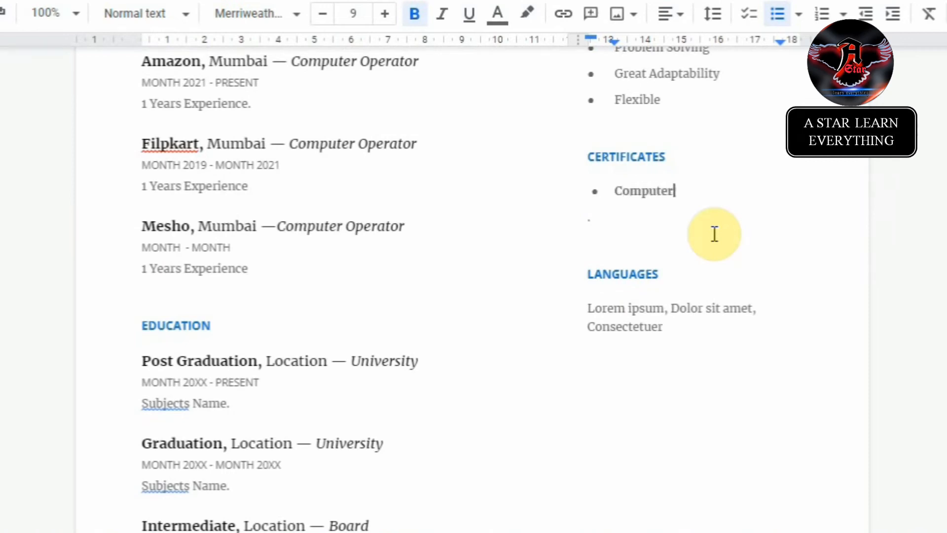
type(" Certificates")
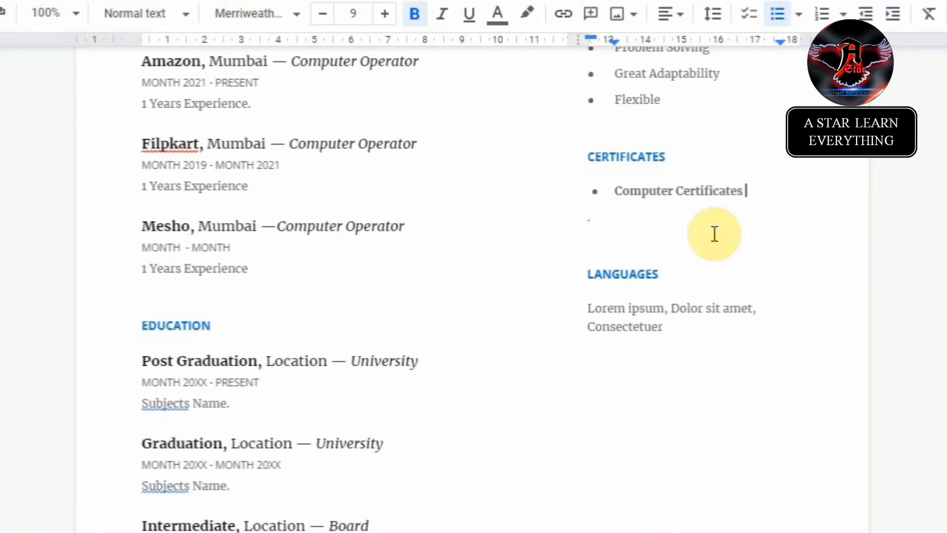
key("Return")
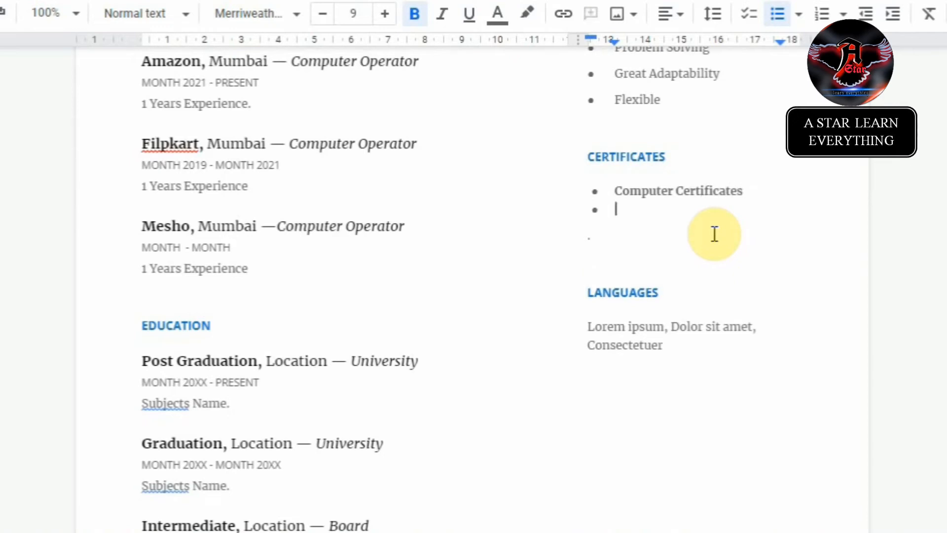
type("Like : ")
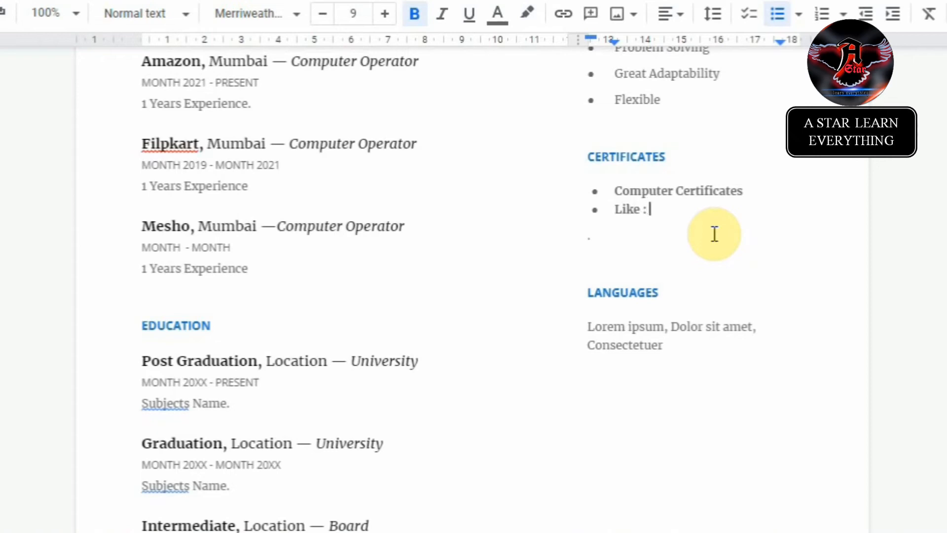
type("CCC, O'Level")
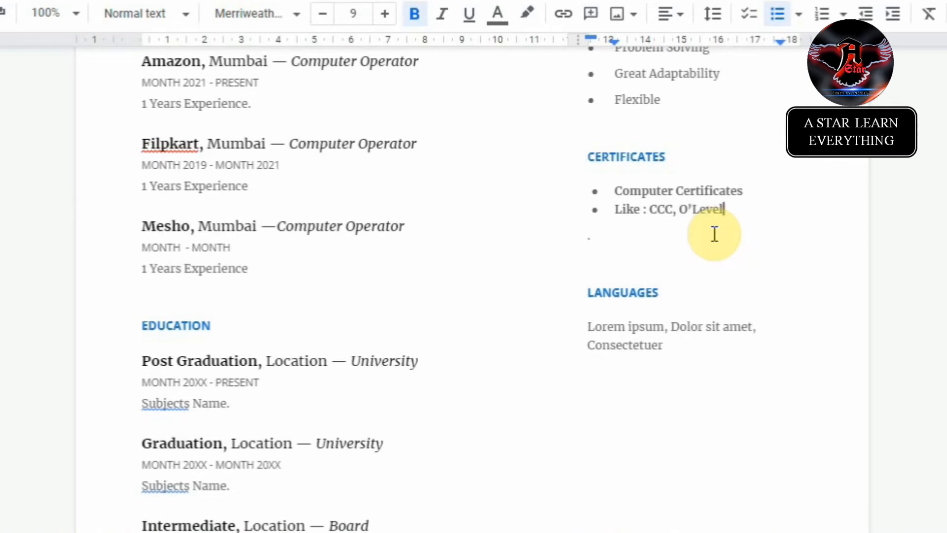
type(", ADCA and etc.")
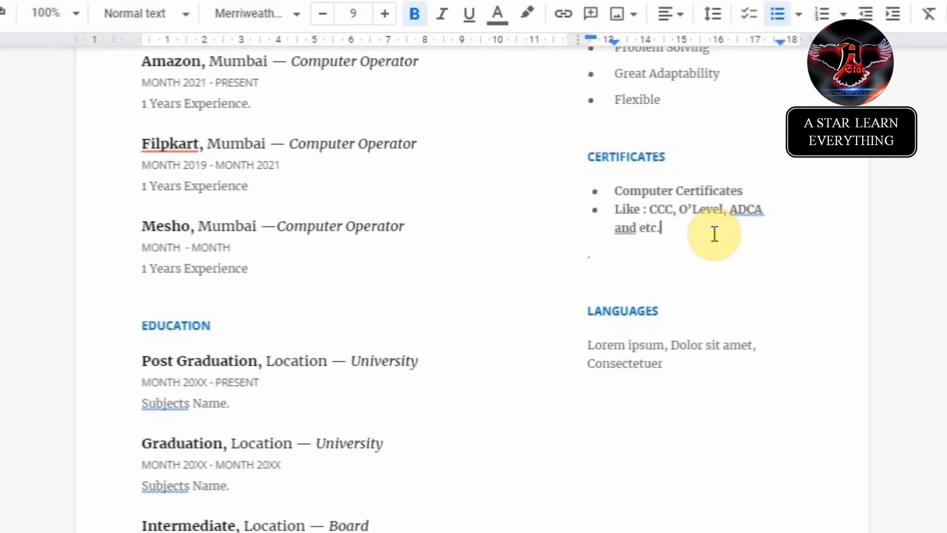
Step: Add 'Polytechnic' and 'ITI Certificates' as further Certificates bullets
type("Poly")
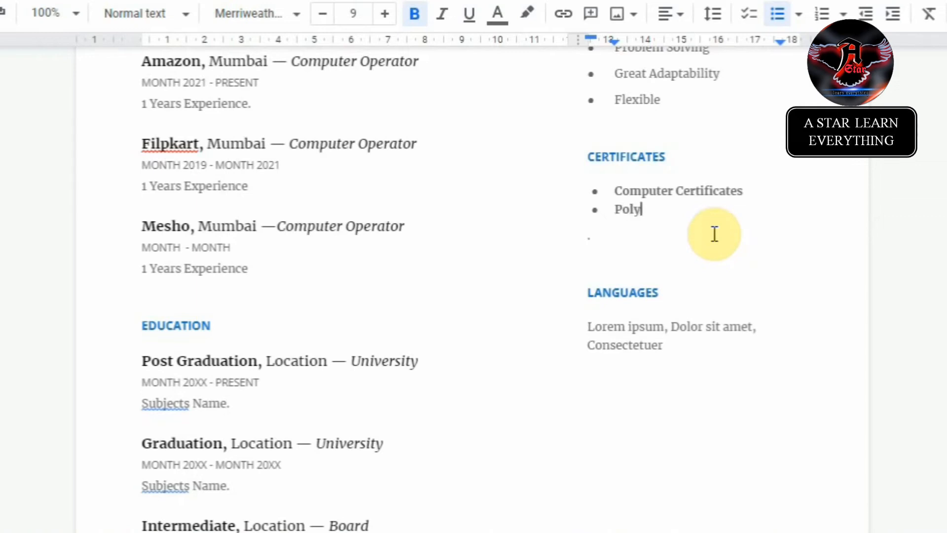
type("technic")
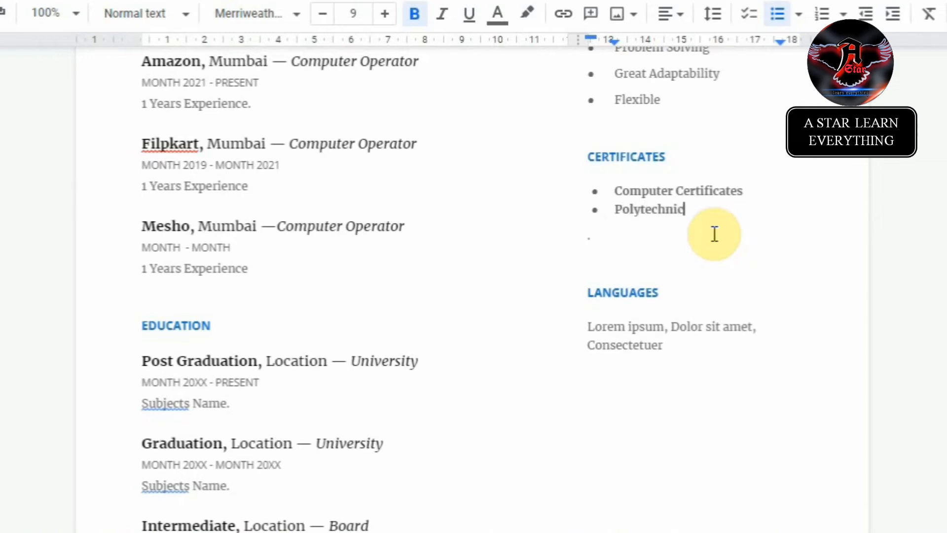
key("Return")
type("Do")
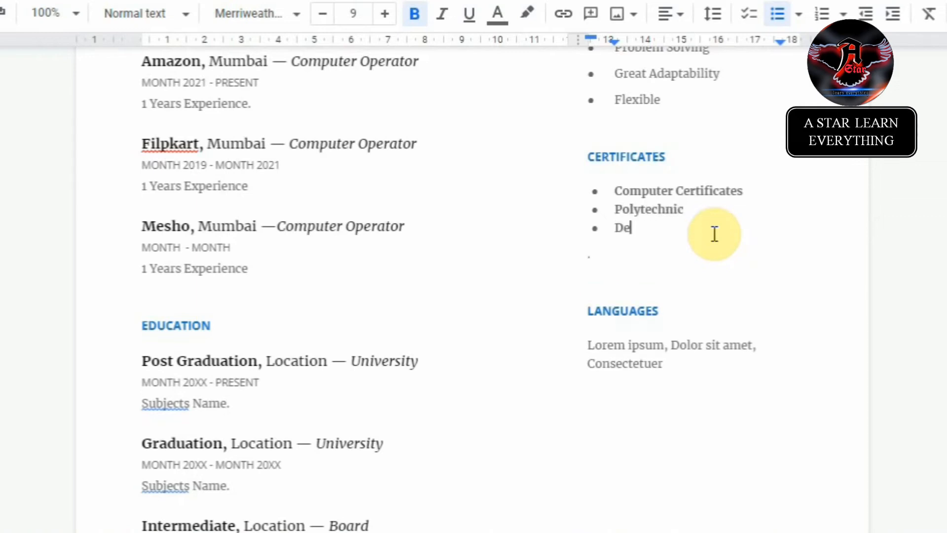
key("BackSpace")
type("i")
type("ploma")
key("ctrl+BackSpace")
type("ITI Cerit")
key("BackSpace")
key("BackSpace")
type("tifica")
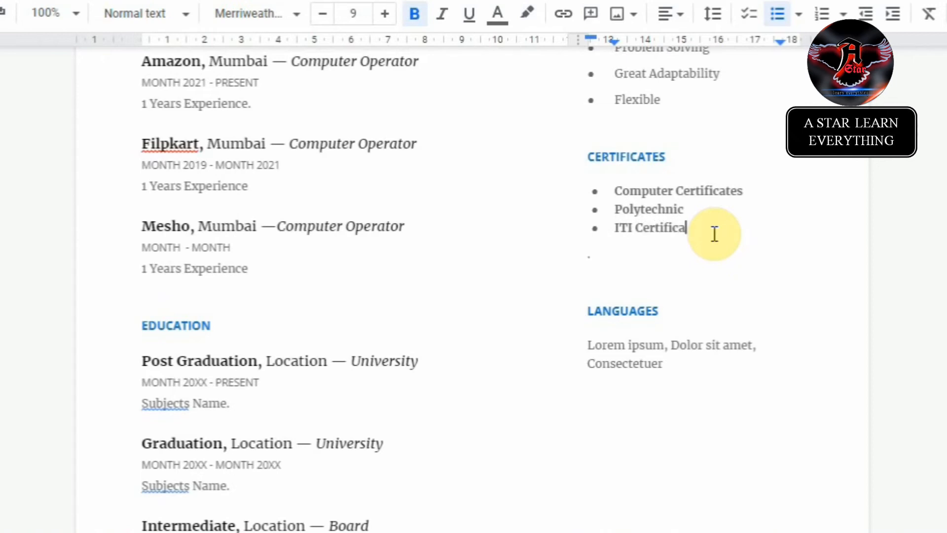
type("tes")
key("Return")
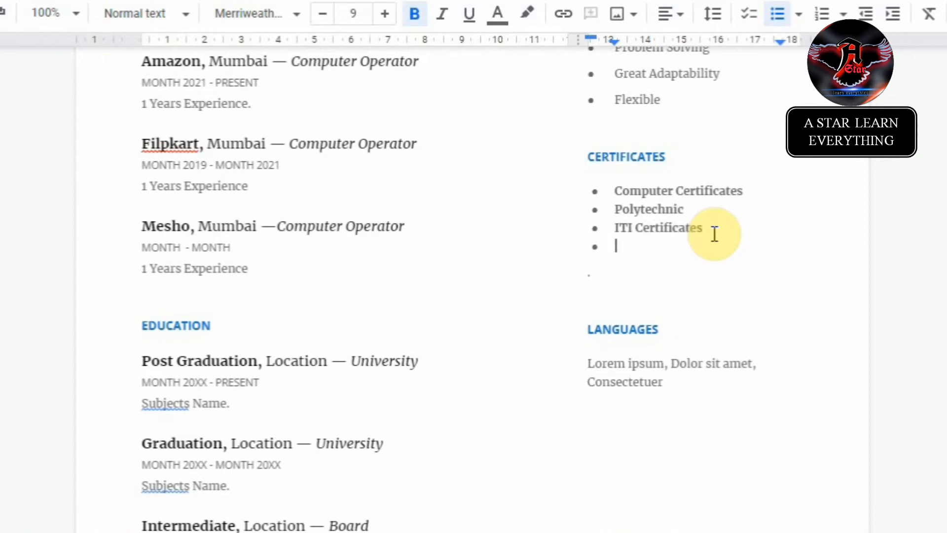
type("more")
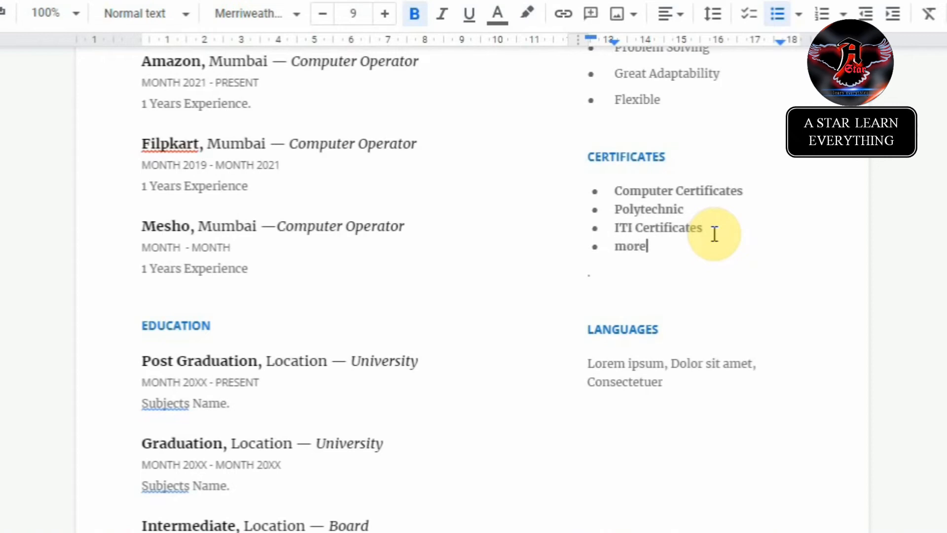
type(".")
key("BackSpace")
key("BackSpace")
key("BackSpace")
key("BackSpace")
key("BackSpace")
key("BackSpace")
key("BackSpace")
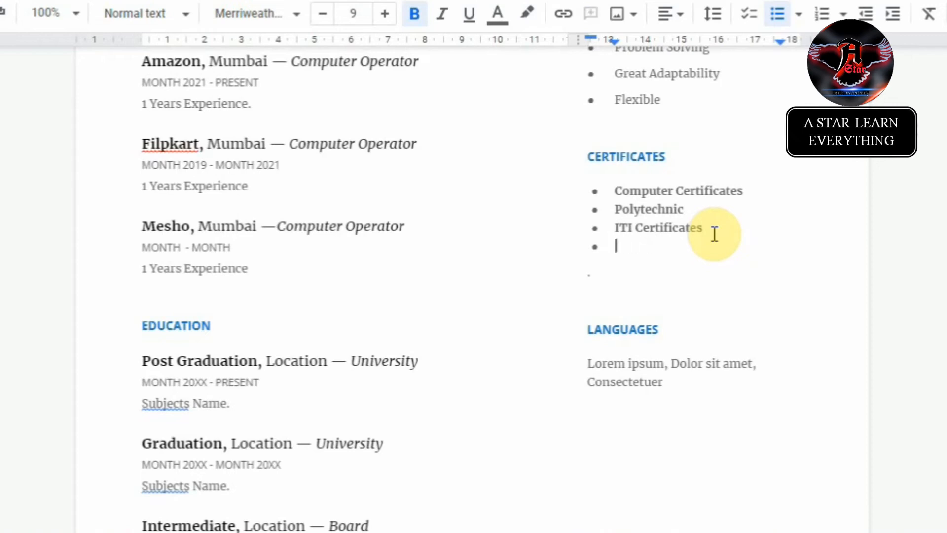
Step: Replace the Languages placeholder text with 'Hindi, English'
scroll(666, 217, "down", 3)
triple_click(634, 201)
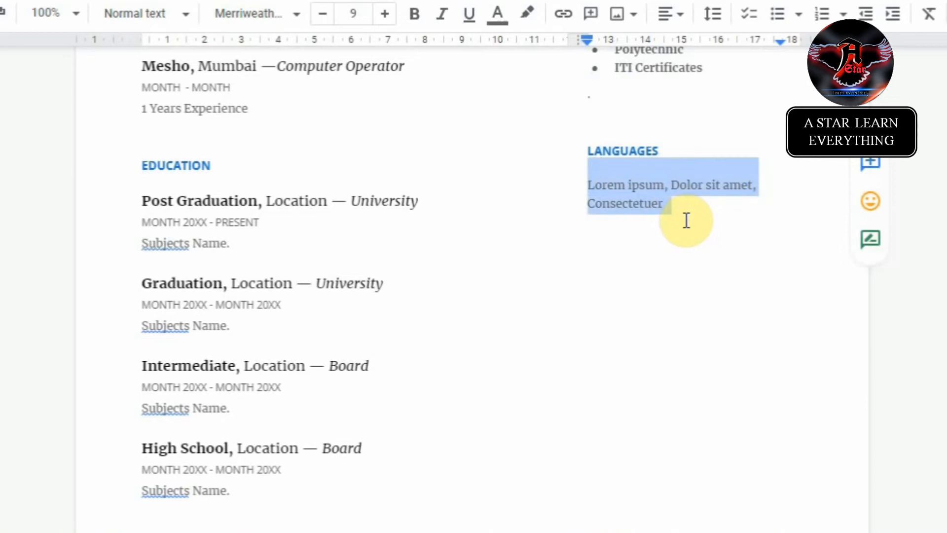
type("Hin")
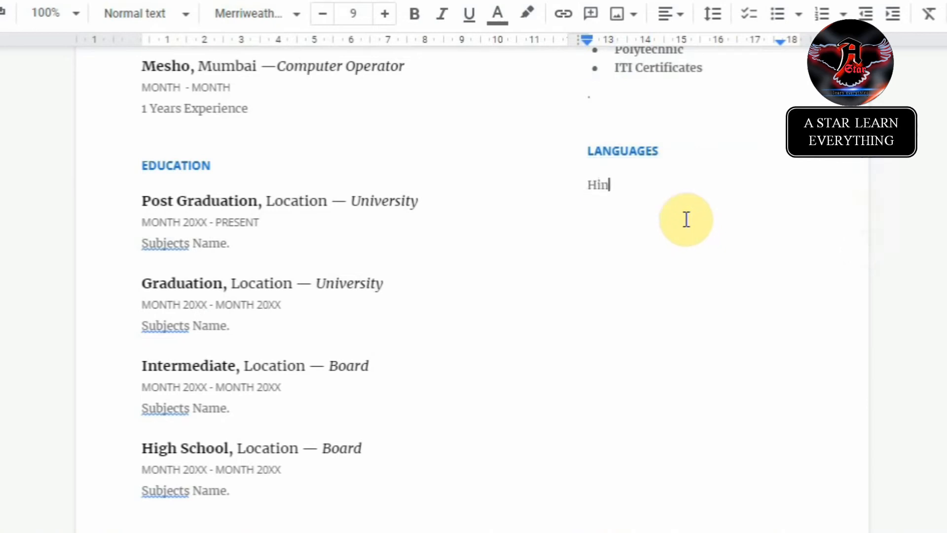
type("di, English")
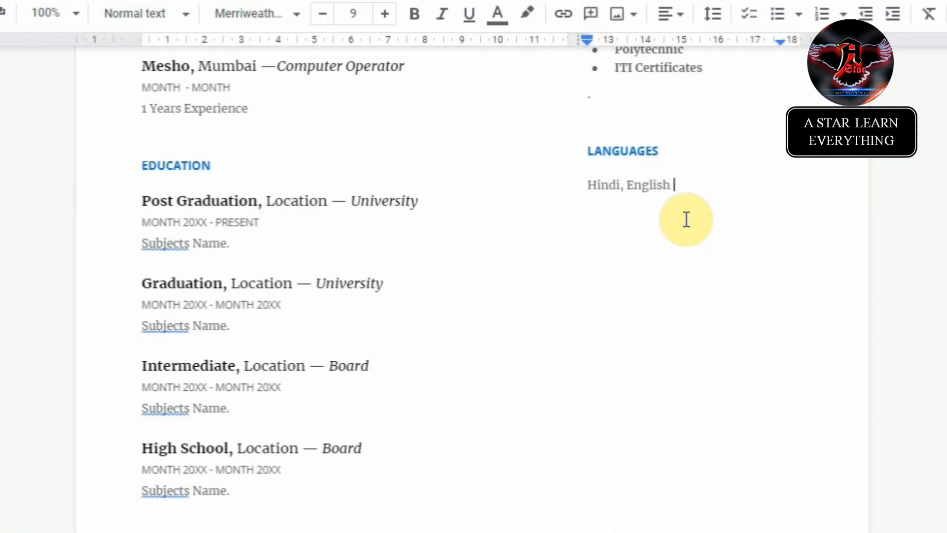
type("& More")
key("BackSpace")
key("BackSpace")
key("BackSpace")
key("BackSpace")
key("BackSpace")
key("BackSpace")
key("BackSpace")
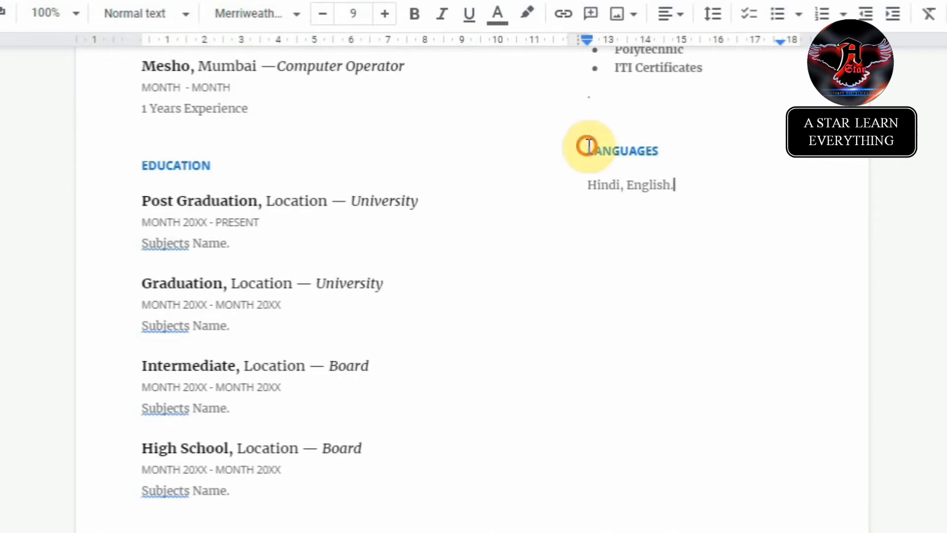
Step: Paste a copy of the Languages heading below and retitle it PERSONAL DETAILS
left_click_drag(588, 148, 702, 184)
key("ctrl+c")
left_click(607, 271)
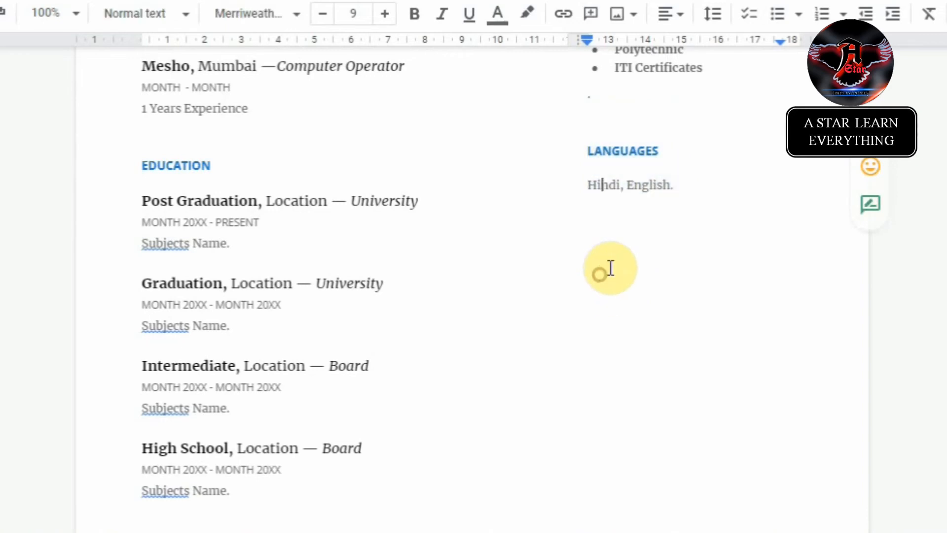
left_click(703, 205)
key("Return")
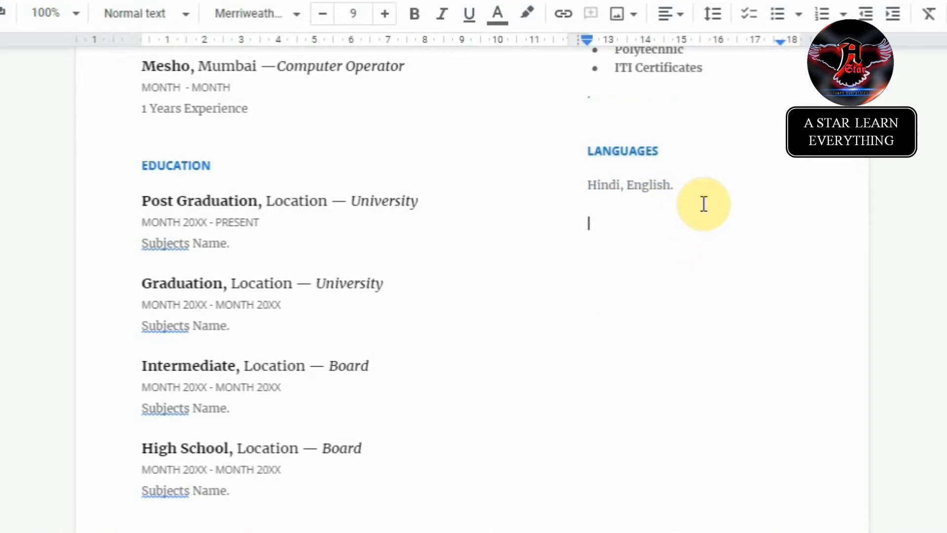
key("ctrl+v")
key("Up")
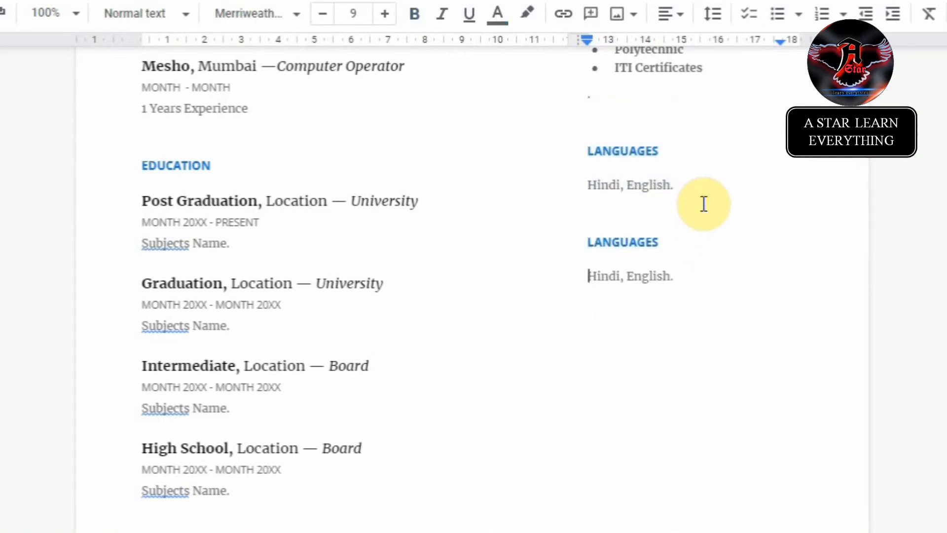
key("ctrl+shift+Right")
key("ctrl+shift+Right")
key("ctrl+shift+Right")
key("ctrl+shift+Right")
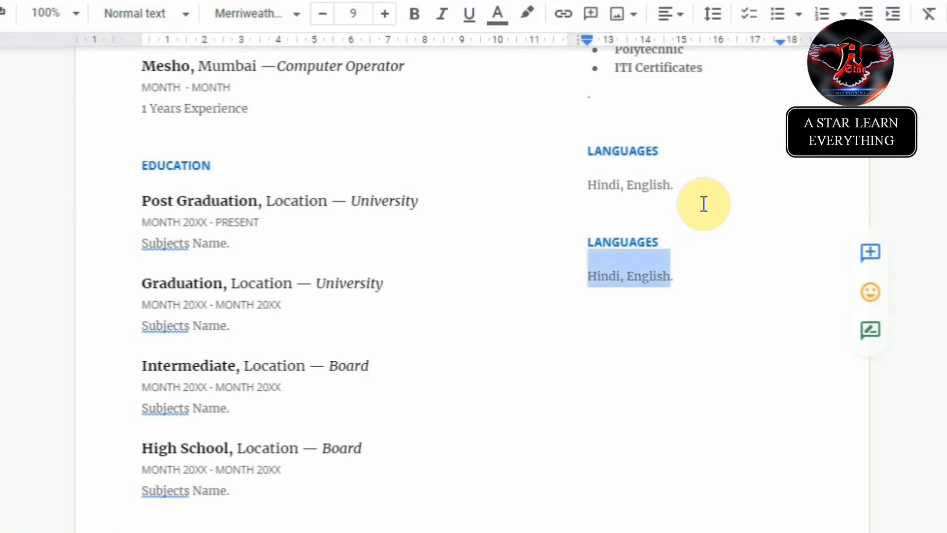
key("BackSpace")
key("BackSpace")
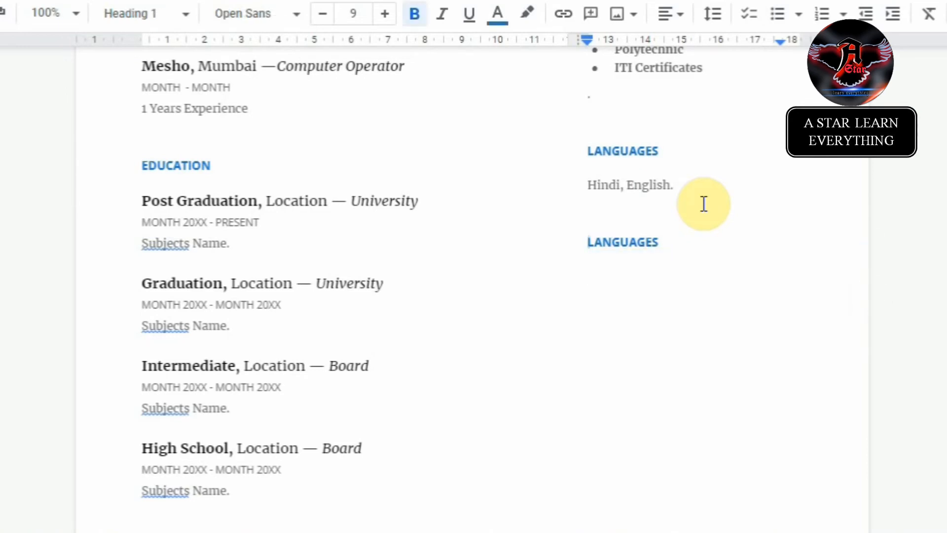
key("ctrl+shift+Left")
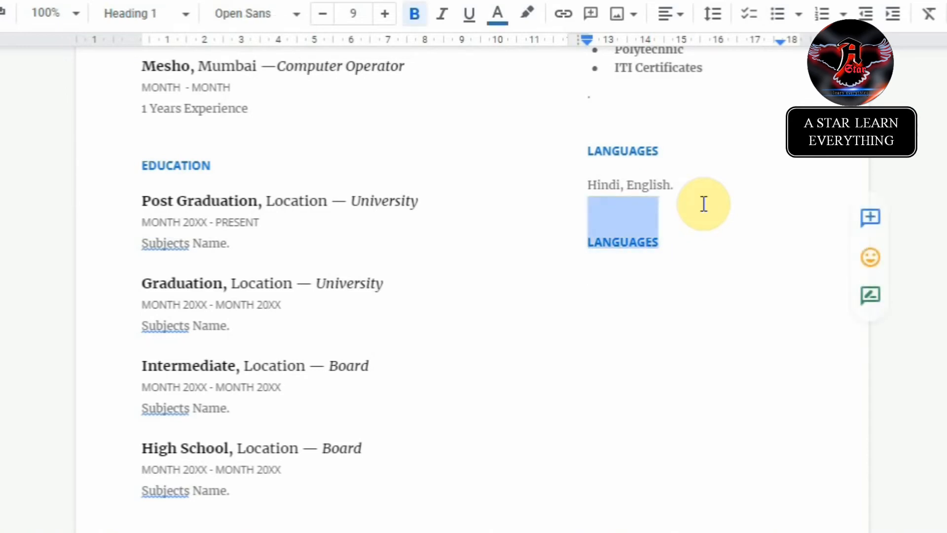
type("PER")
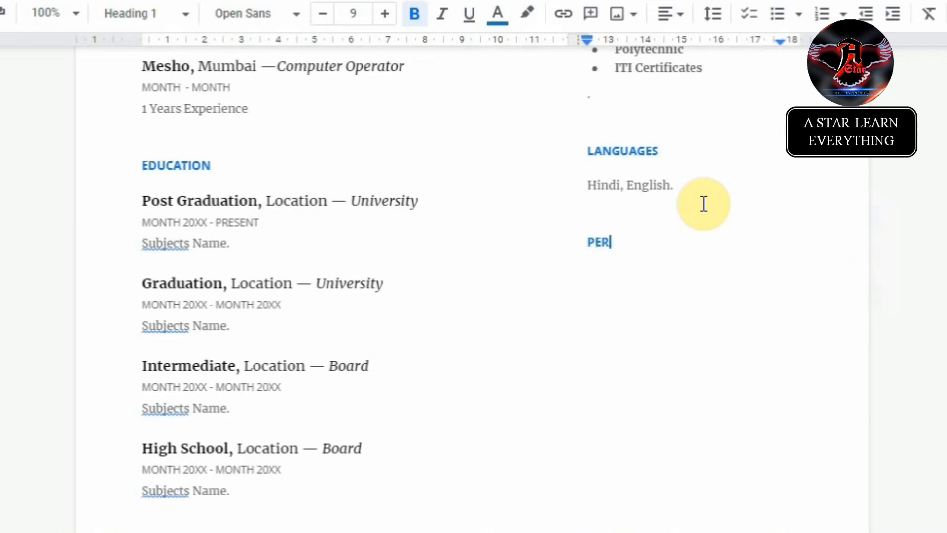
type("SONAL DETAILS")
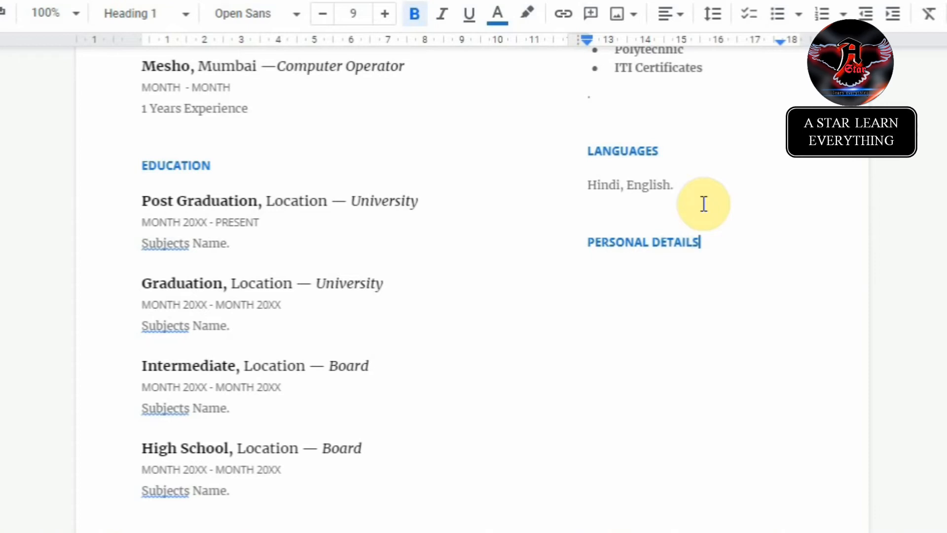
key("Return")
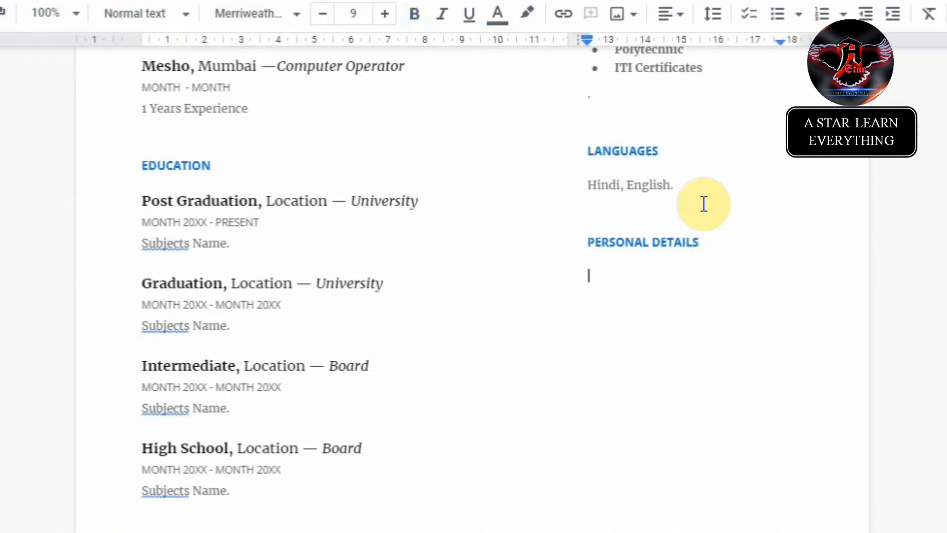
Step: Replace the two sample address lines with 'Address :'
scroll(543, 320, "up", 9)
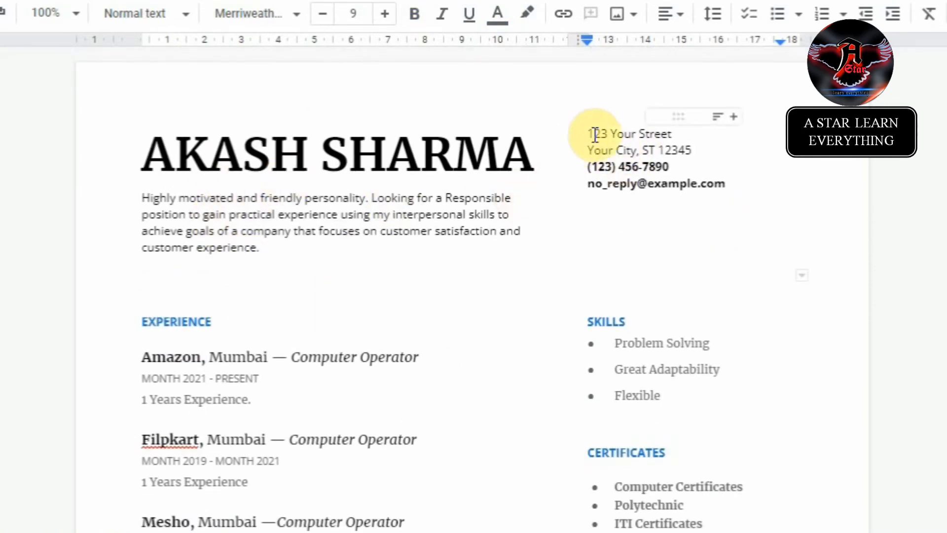
left_click_drag(590, 134, 694, 153)
left_click_drag(587, 132, 691, 144)
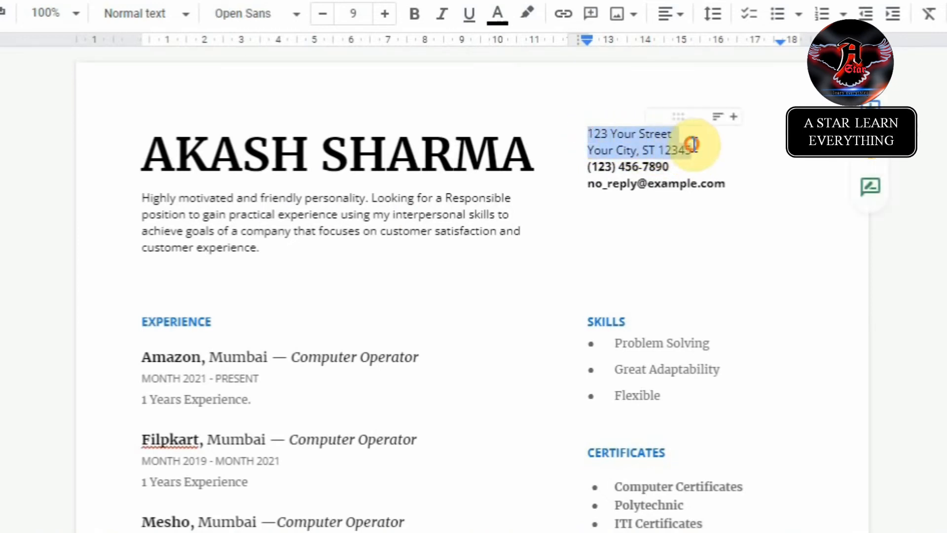
left_click(692, 147)
key("shift+Home")
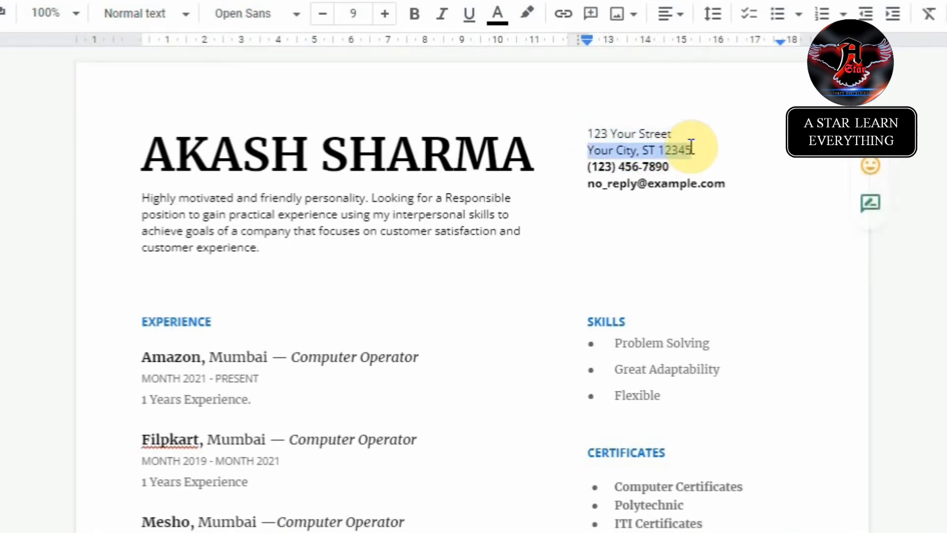
key("shift+Up")
type("a")
key("BackSpace")
type("Address")
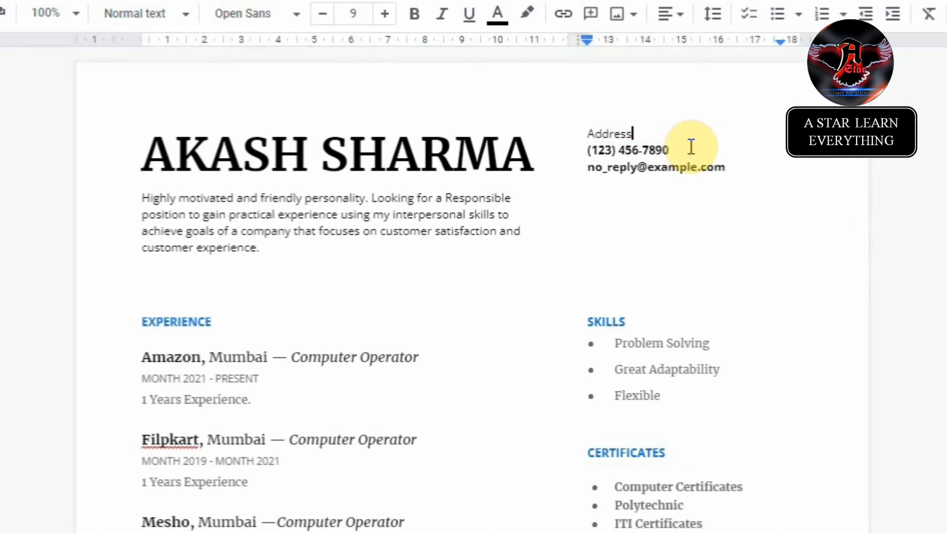
type(" :")
Step: Replace the sample phone line with 'Mobile No.'
key("Down")
key("Left")
key("Left")
key("Left")
key("Left")
key("Left")
key("Left")
key("Left")
key("Left")
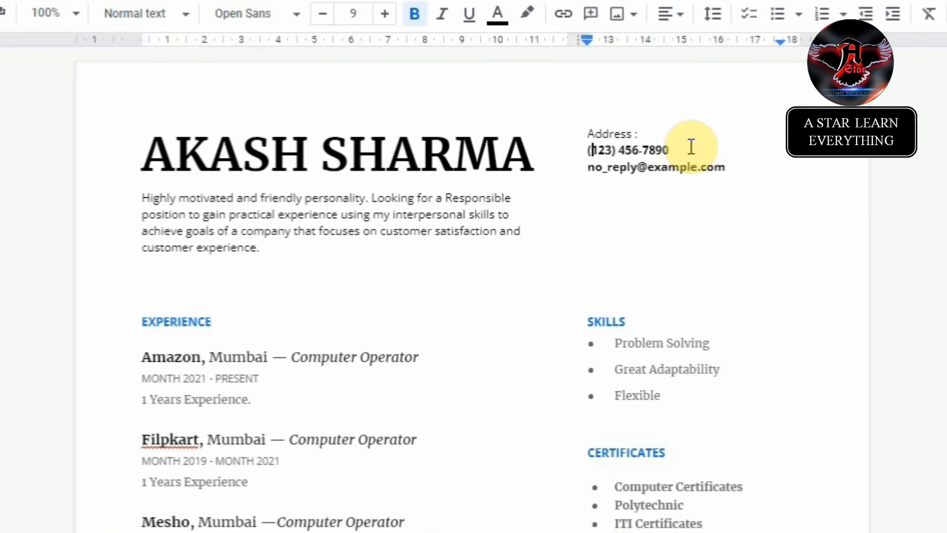
key("shift+End")
type("M")
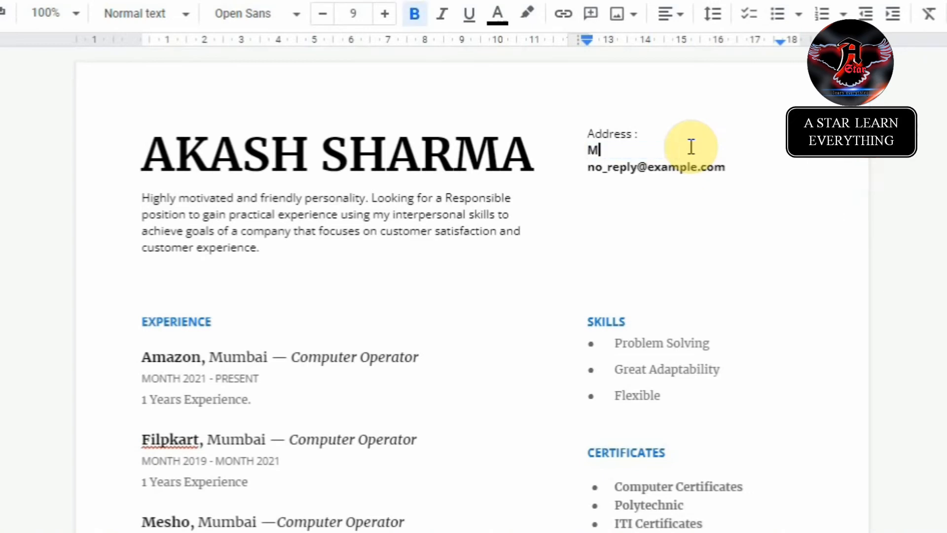
type("obile No.:")
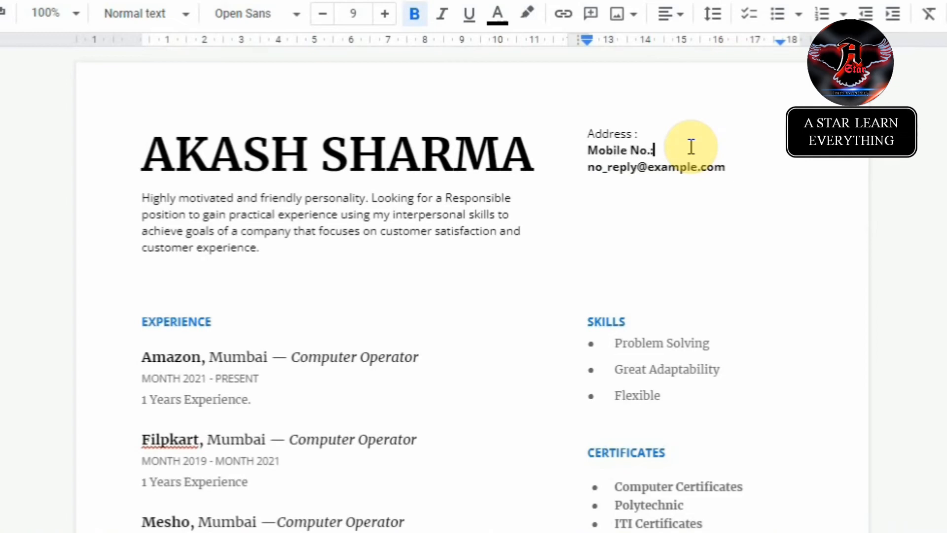
Step: Replace the sample email line with 'Gmail. Id.:'
key("Down")
key("Home")
key("shift+End")
type("E")
key("BackSpace")
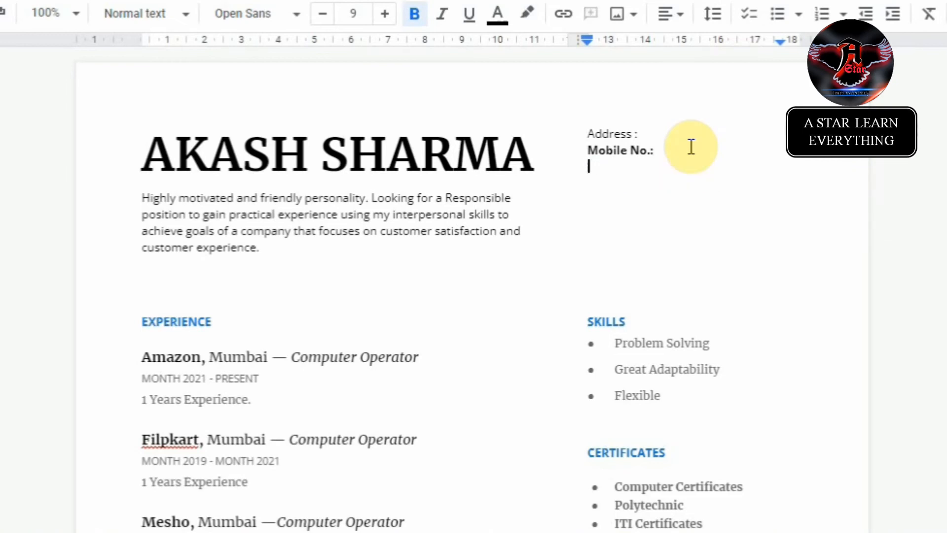
type("g")
key("BackSpace")
type("Gmail. Id.")
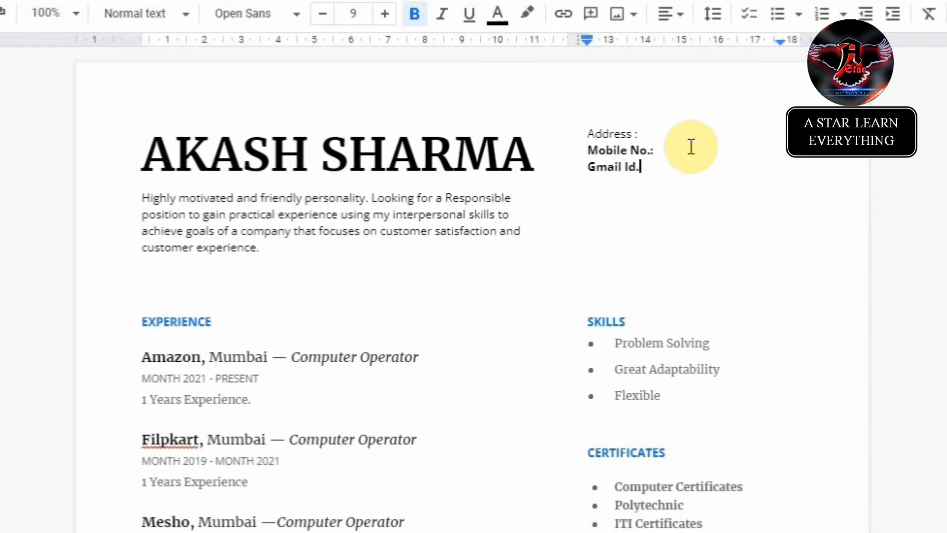
type(":")
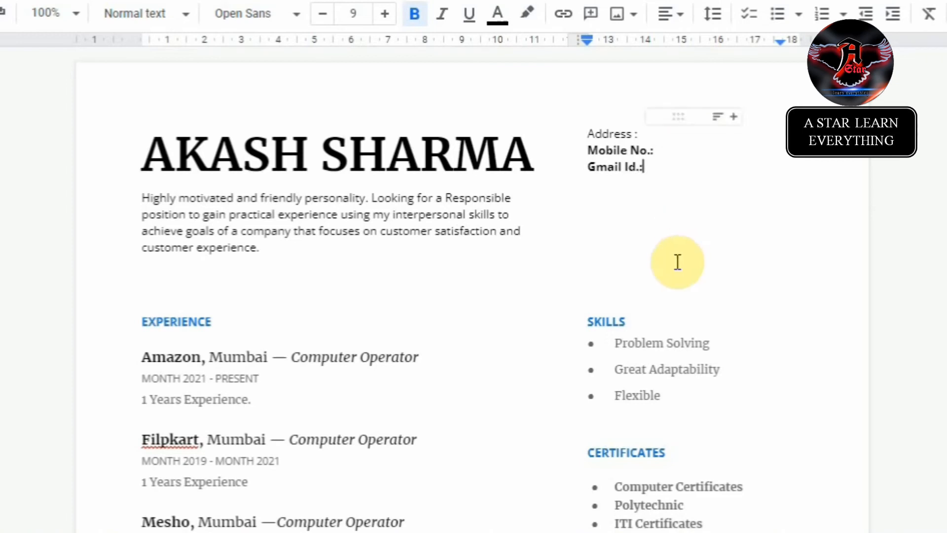
scroll(668, 275, "down", 12)
scroll(668, 275, "down", 2)
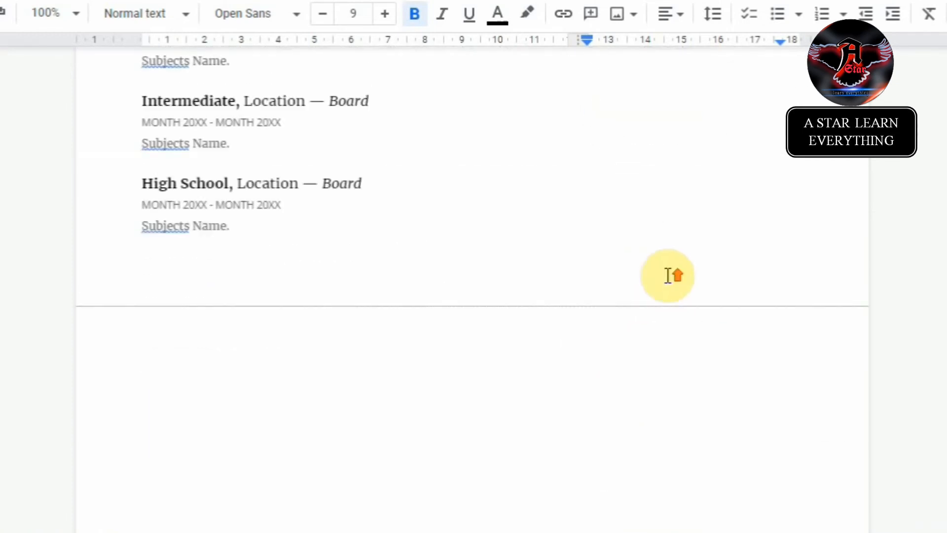
Step: Add 'Name :' and 'D.O.B :' lines under PERSONAL DETAILS
scroll(623, 211, "up", 3)
left_click(618, 188)
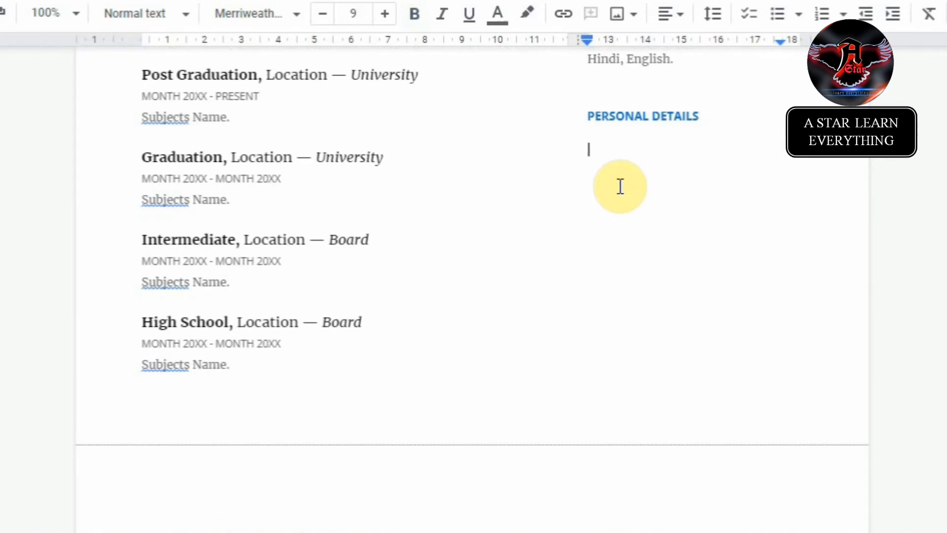
type("Name :")
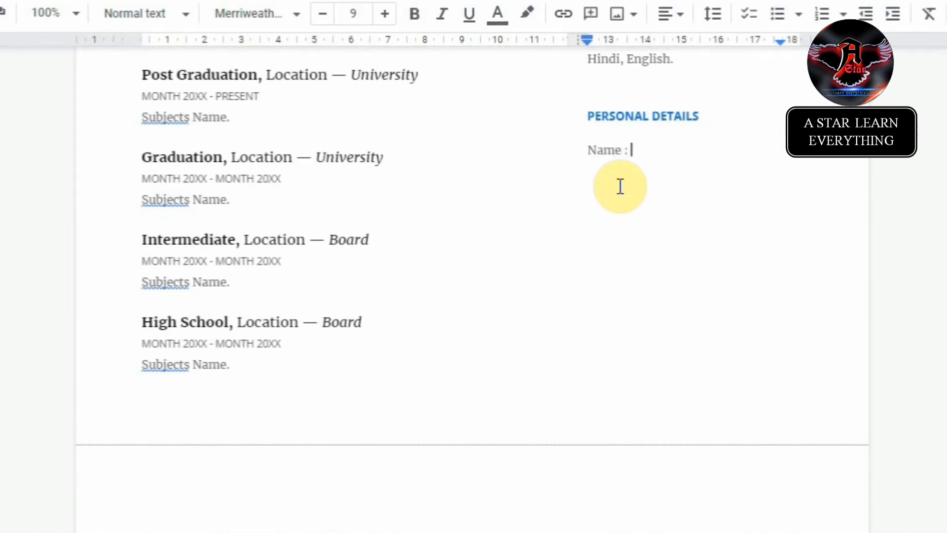
key("Return")
type("DONB")
key("BackSpace")
key("BackSpace")
type("B")
key("BackSpace")
key("BackSpace")
type(".O.B :")
Step: Add 'Father's Name :', 'Mother's Name :' and 'Sex : Male or Female' lines
key("Return")
type("Father")
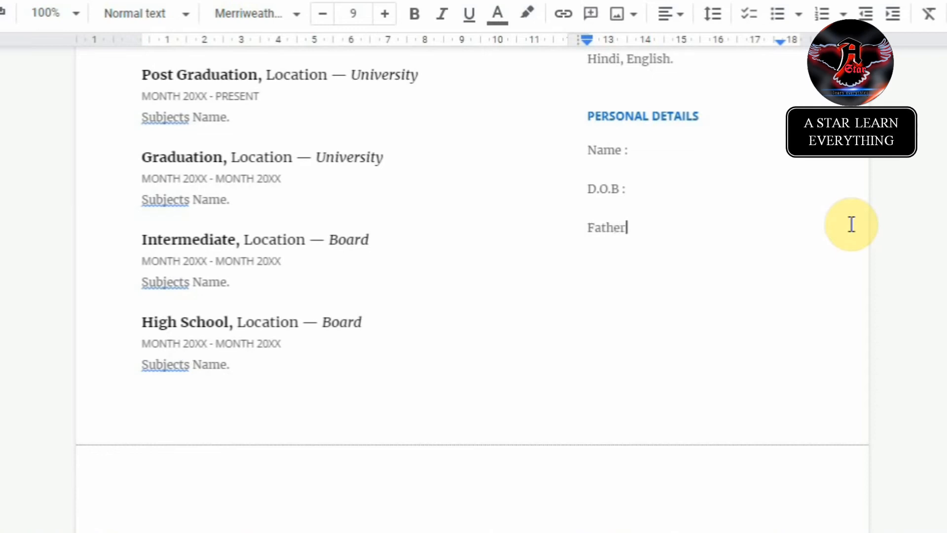
type("'s Name")
key("Return")
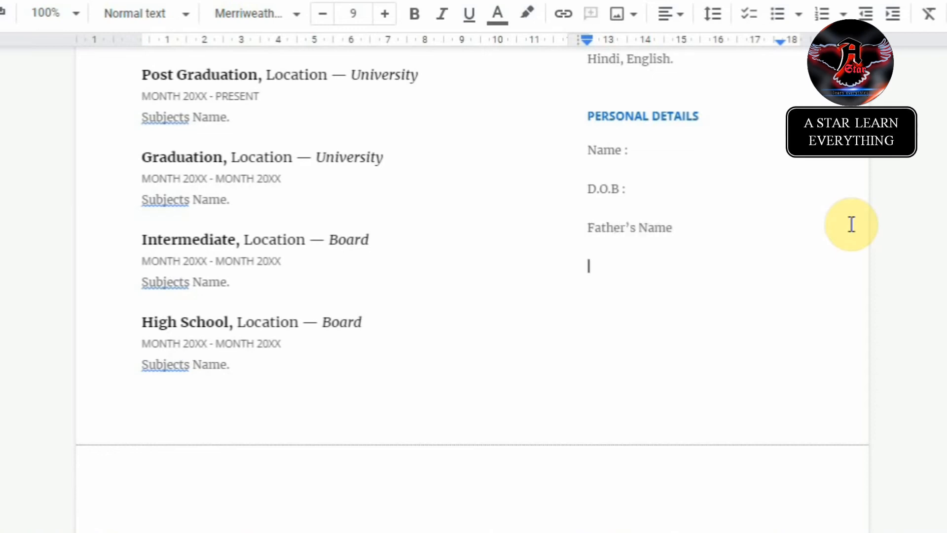
key("BackSpace")
type(":")
key("Return")
type("Mother's N")
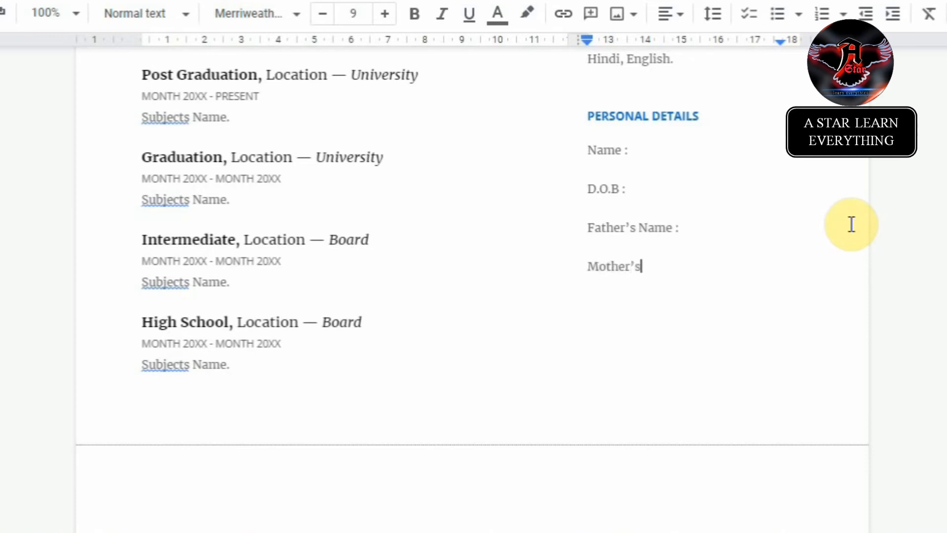
type("ame :")
key("Return")
type("Sex")
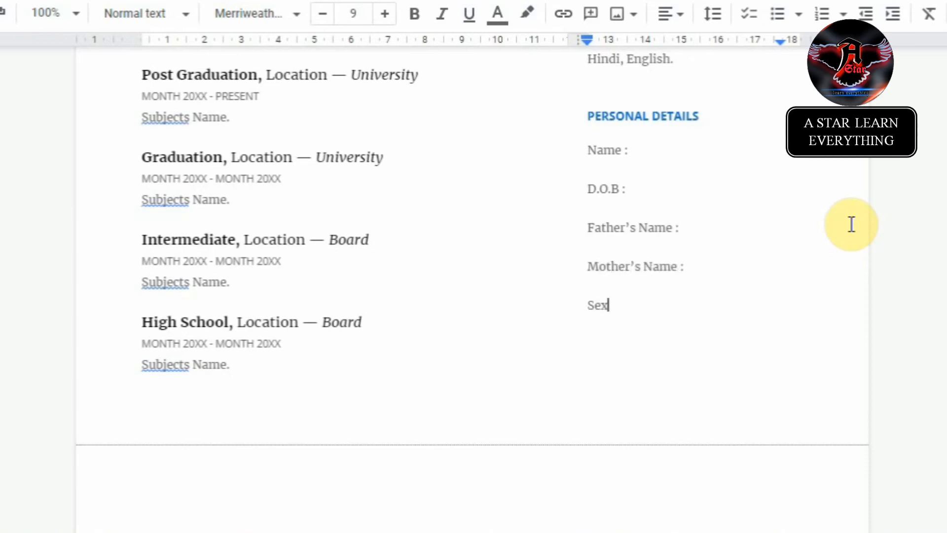
type(" :")
key("Return")
key("BackSpace")
type("Male or Female")
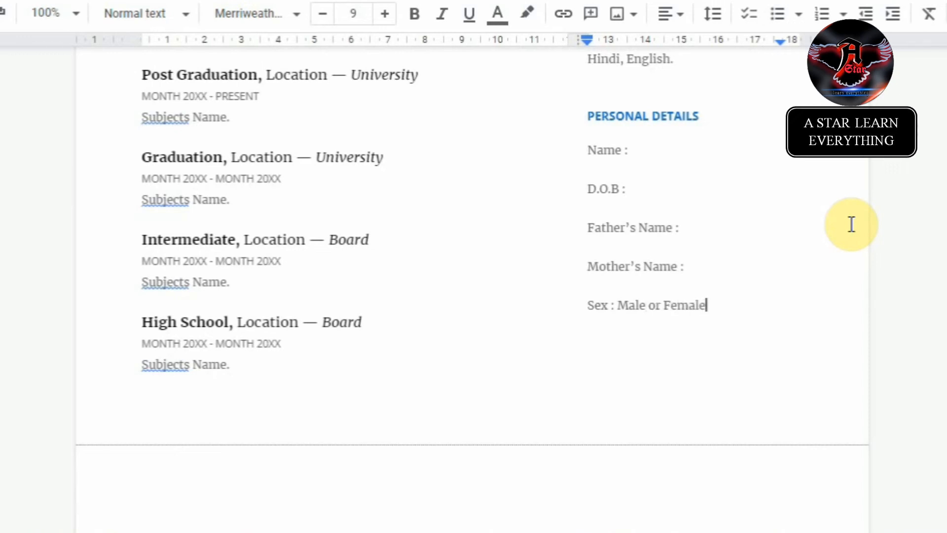
Step: Add 'Nationality : Indian' and 'Marital Status : Married or Unmarried' lines
key("Return")
type("Nationality : ")
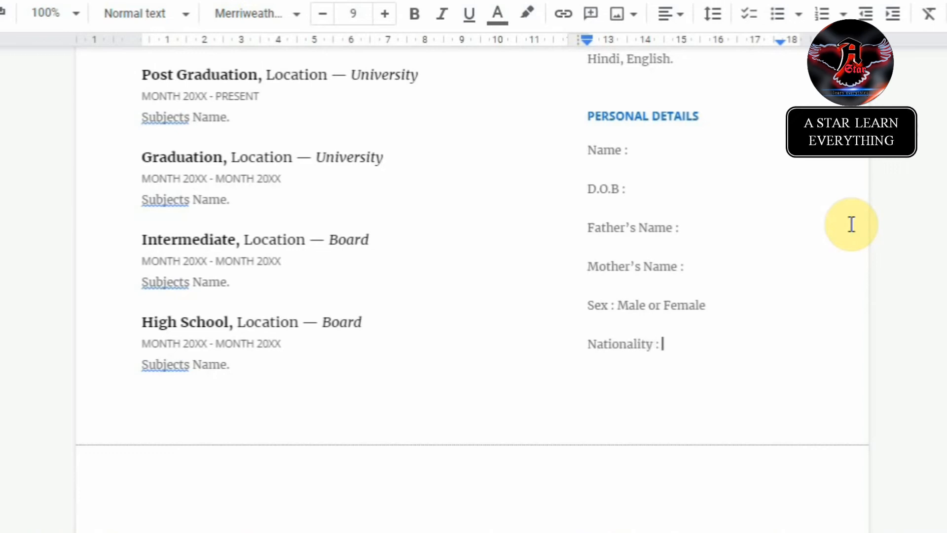
type("Indian")
key("Return")
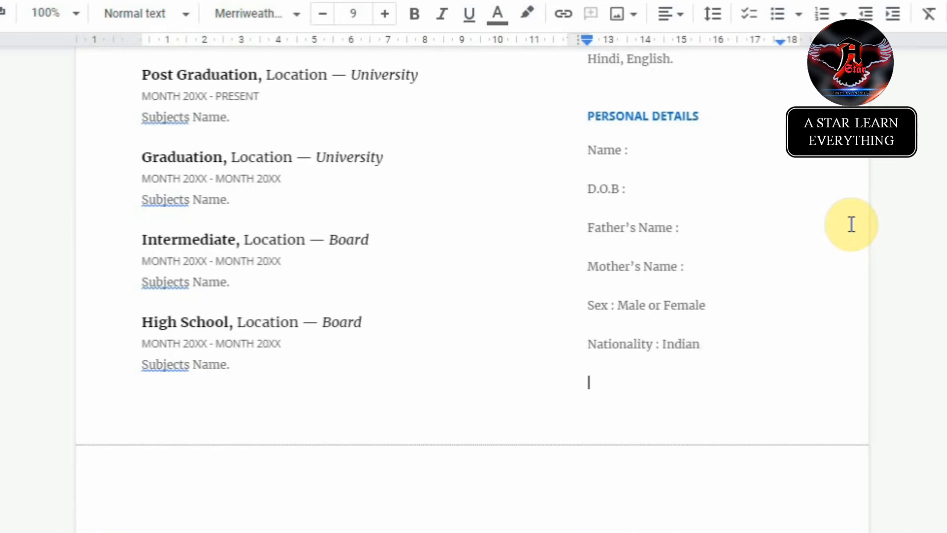
type("Marital")
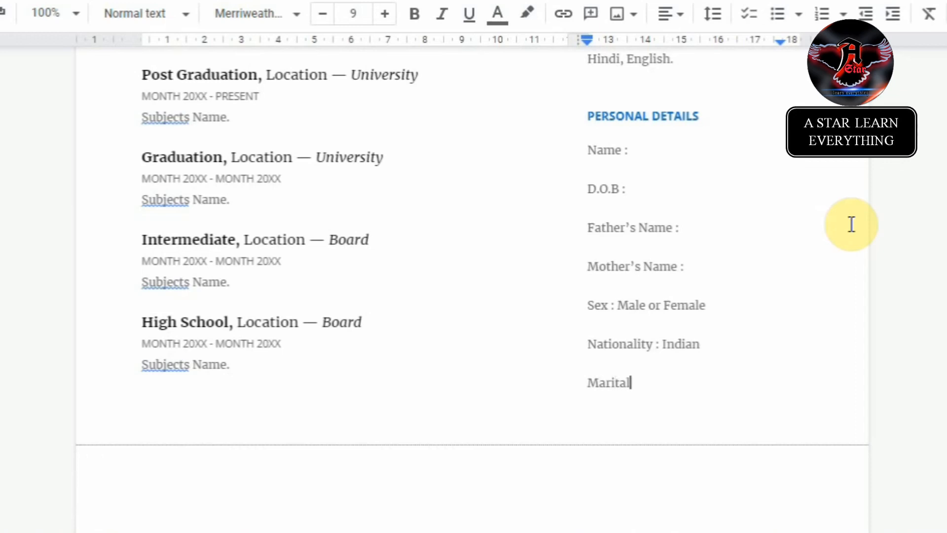
type(" Status : Marrie")
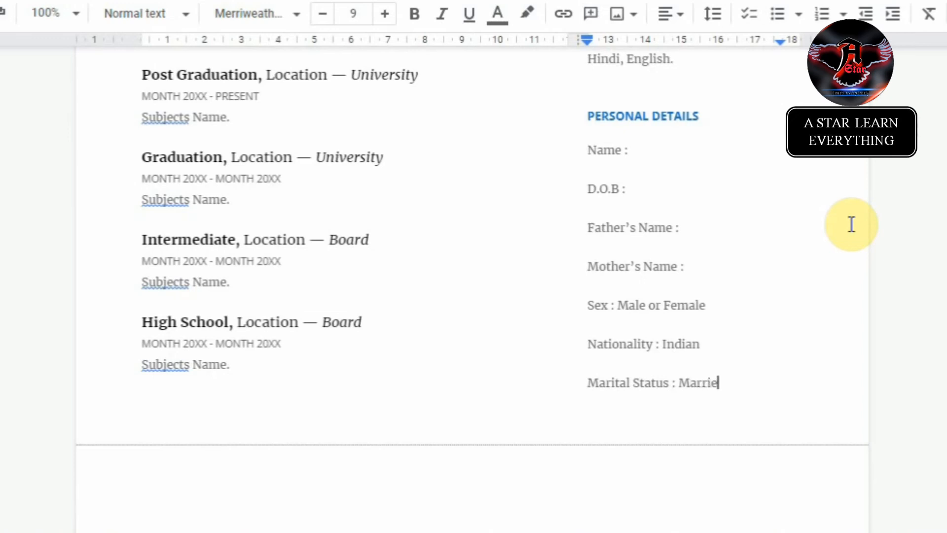
type("d or Unmarried.")
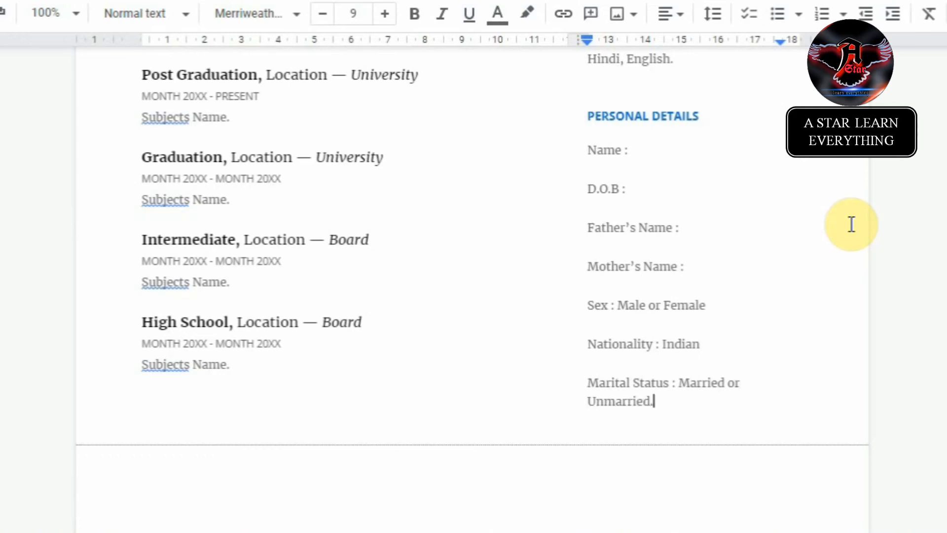
Step: Select the Personal Details lines and set them to single line spacing
left_click_drag(583, 149, 723, 395)
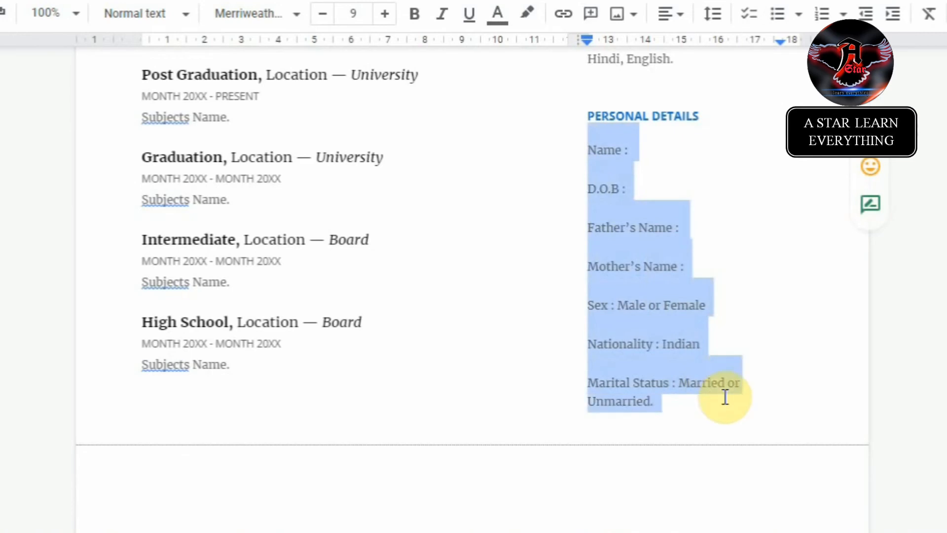
left_click(723, 397)
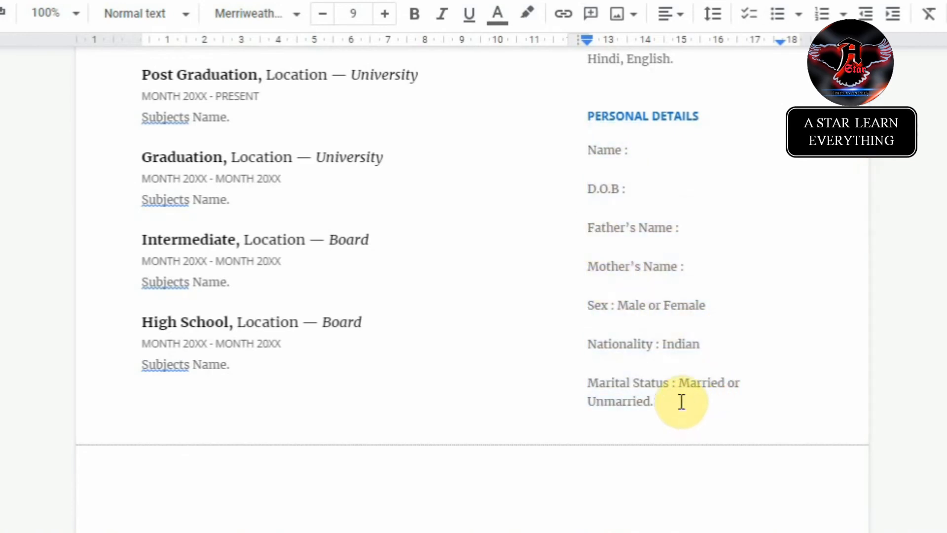
key("ctrl+shift+Up")
key("ctrl+shift+Up")
key("ctrl+shift+Up")
key("ctrl+shift+Up")
key("ctrl+shift+Up")
key("ctrl+shift+Up")
key("ctrl+shift+Up")
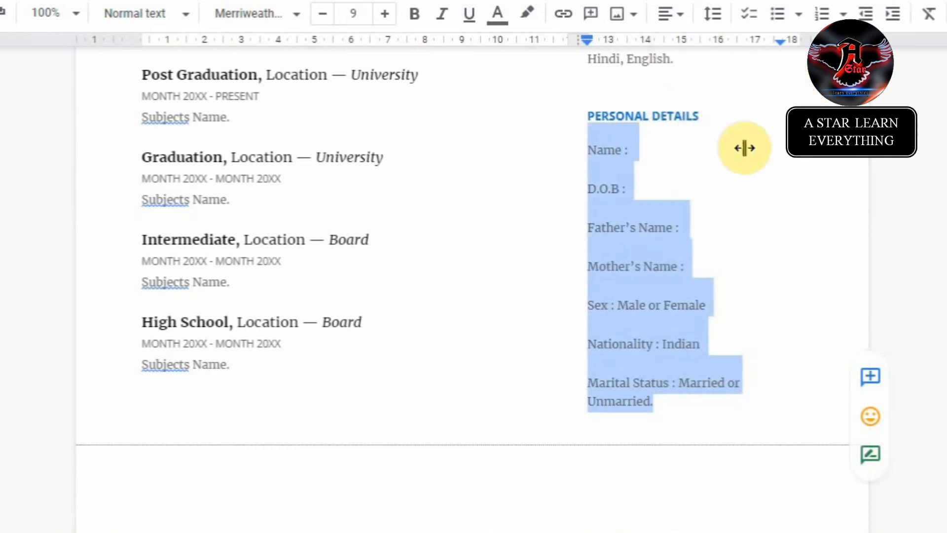
left_click(713, 15)
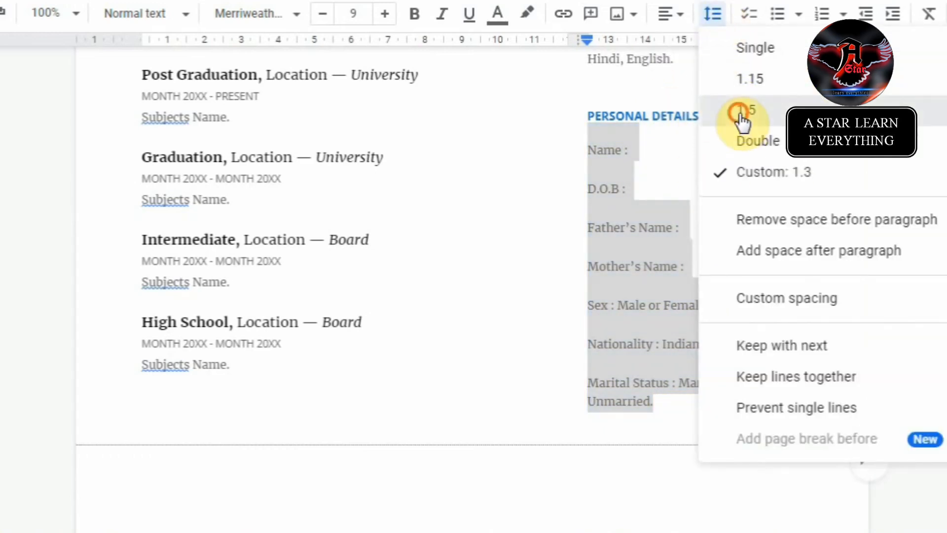
left_click(741, 113)
left_click(712, 15)
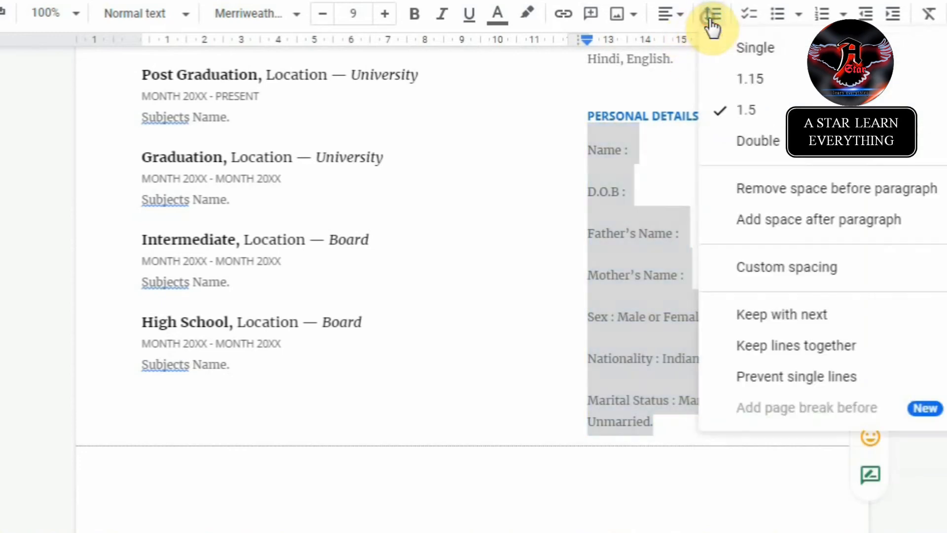
left_click(732, 90)
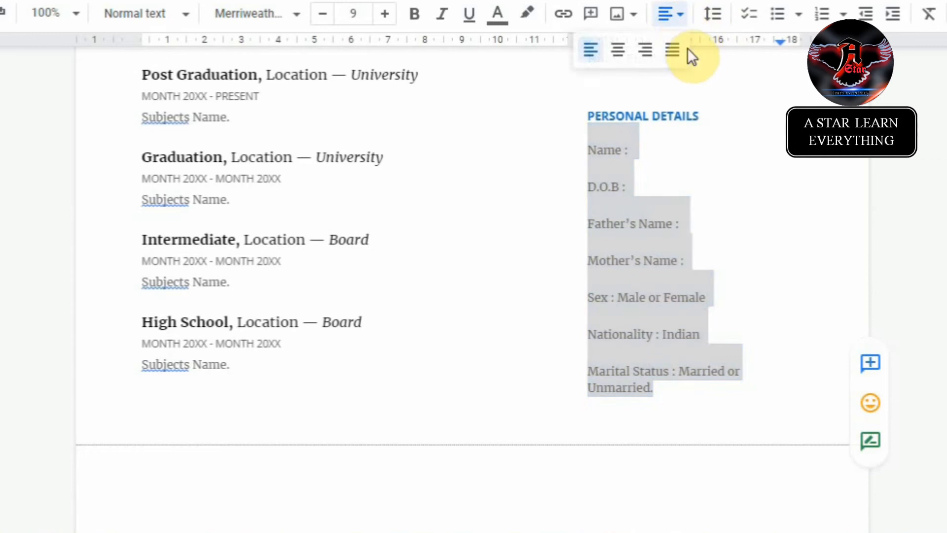
left_click(712, 13)
left_click(724, 56)
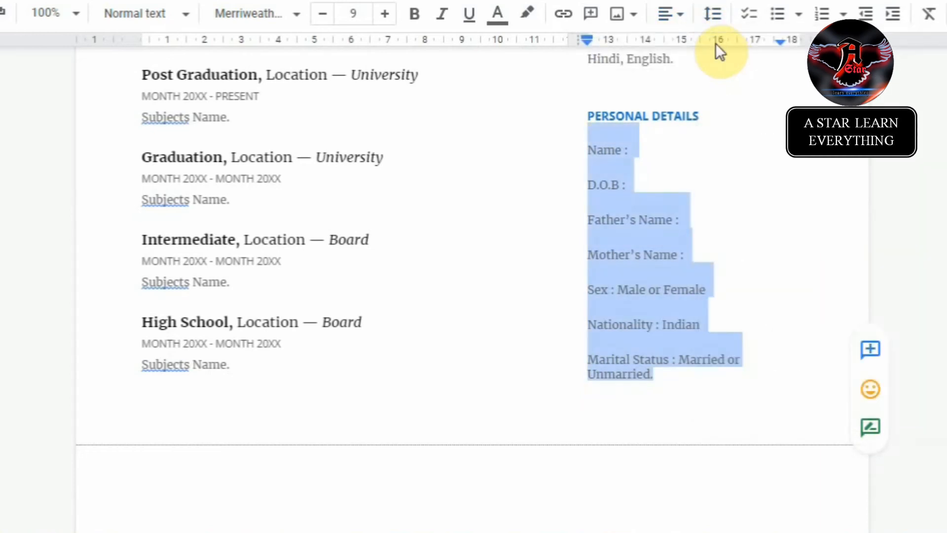
Step: Remove the extra gaps between detail lines and add space after each line
left_click(712, 15)
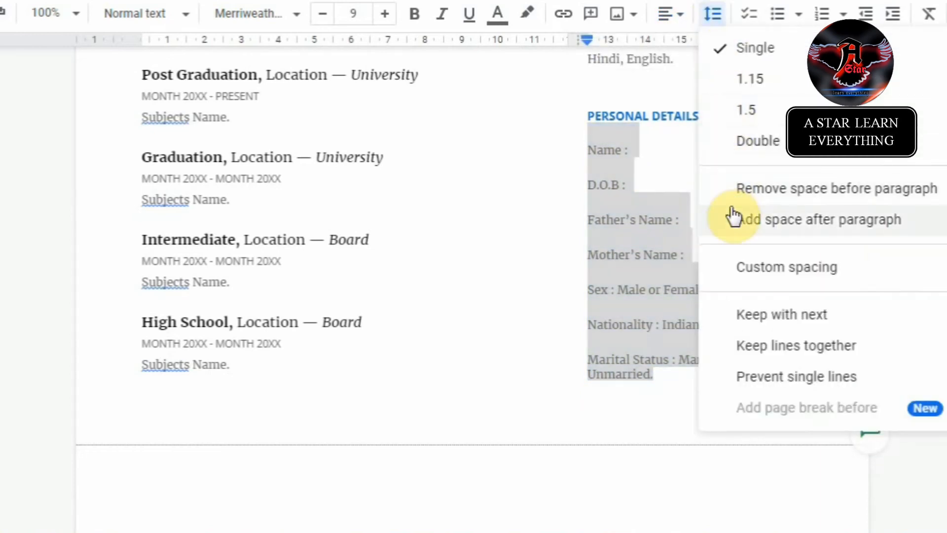
left_click(750, 188)
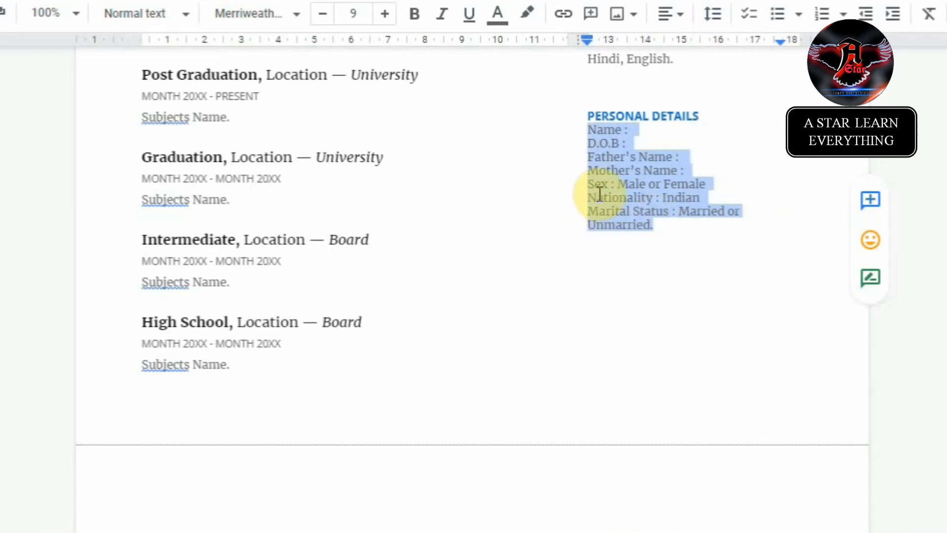
left_click(712, 15)
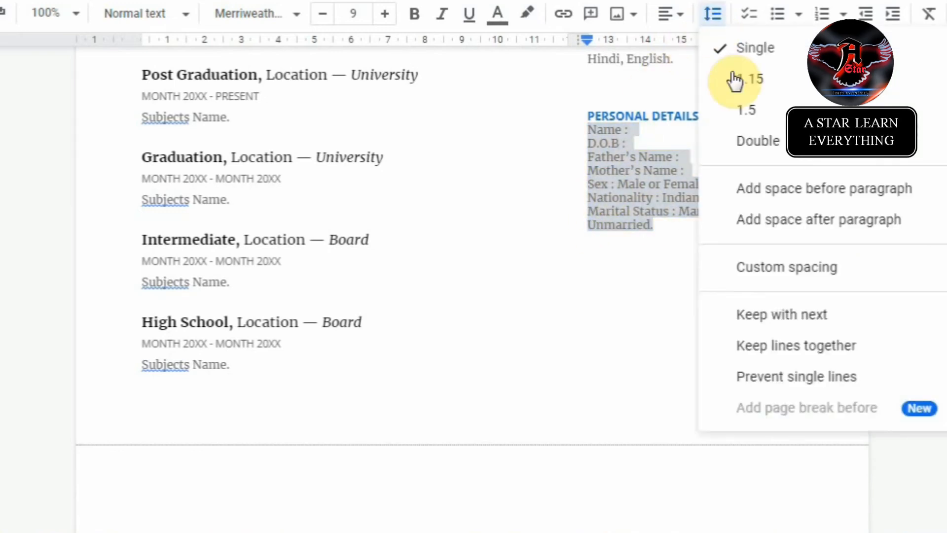
left_click(748, 219)
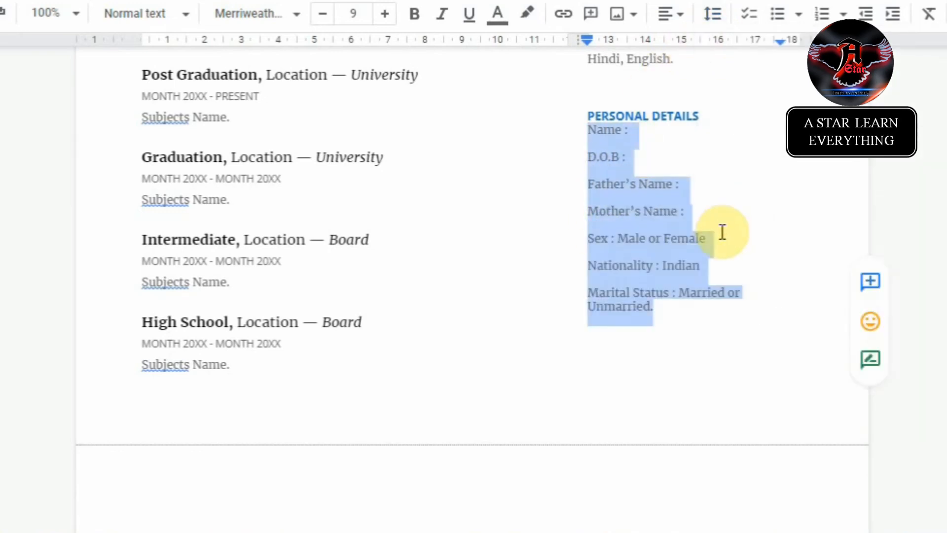
Step: Insert an empty line below the PERSONAL DETAILS heading
left_click(659, 213)
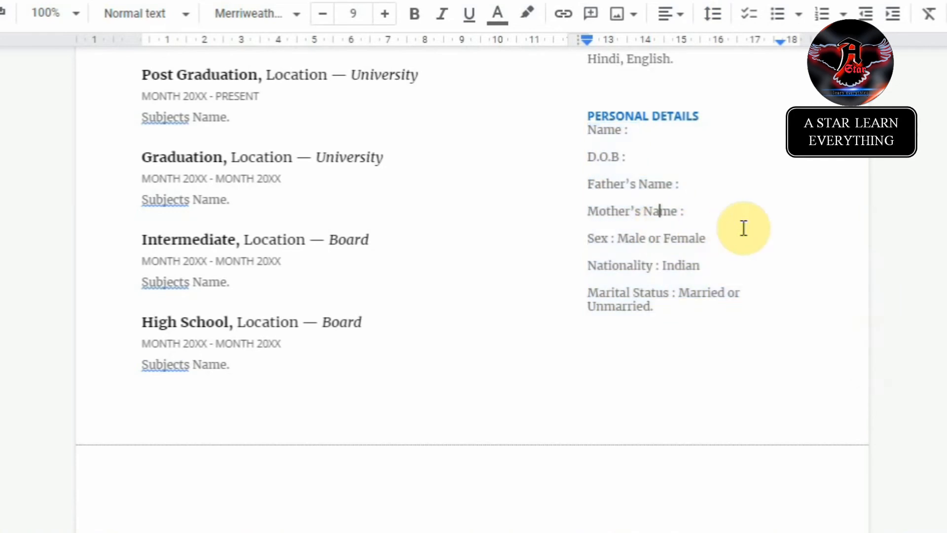
left_click(715, 120)
key("Return")
Step: Make the Personal Details list bold and raise its font size from 9 to 10
left_click(654, 198)
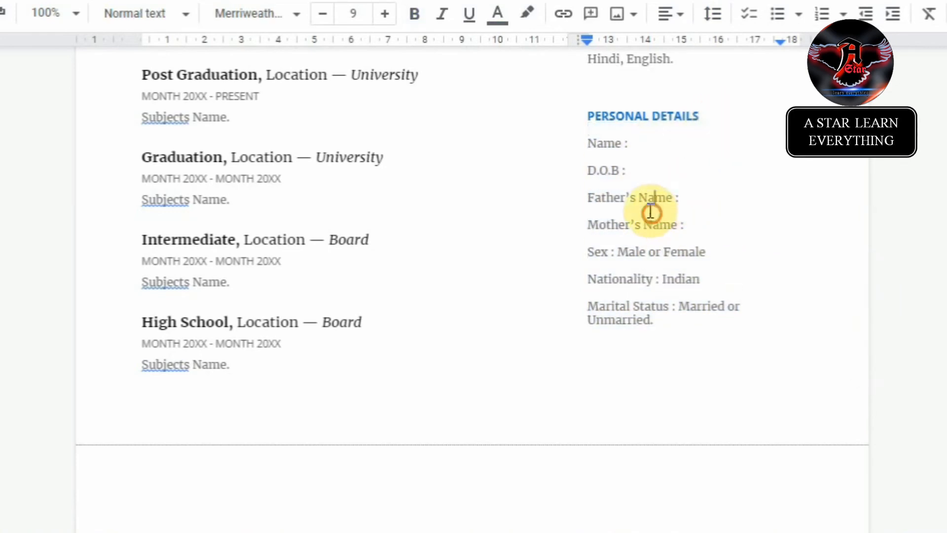
left_click_drag(589, 145, 718, 334)
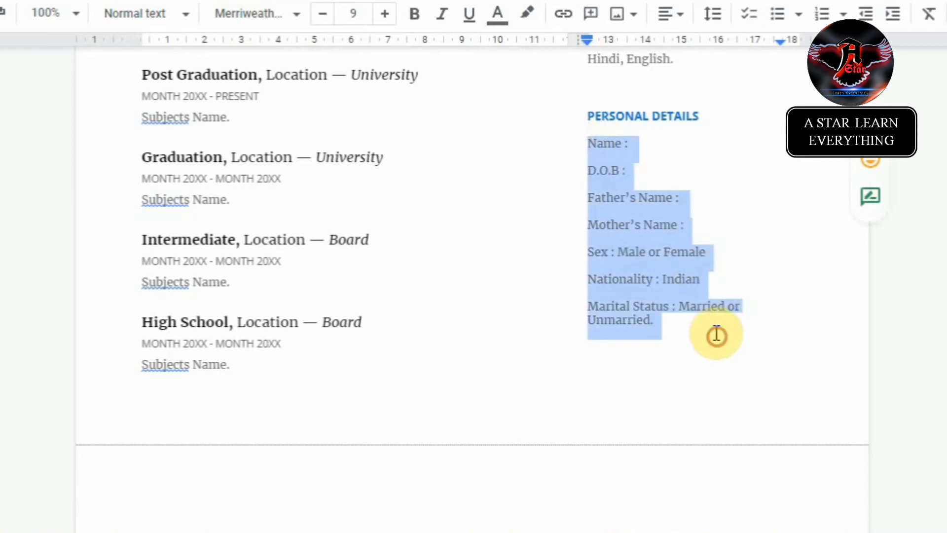
key("ctrl+b")
left_click(660, 333)
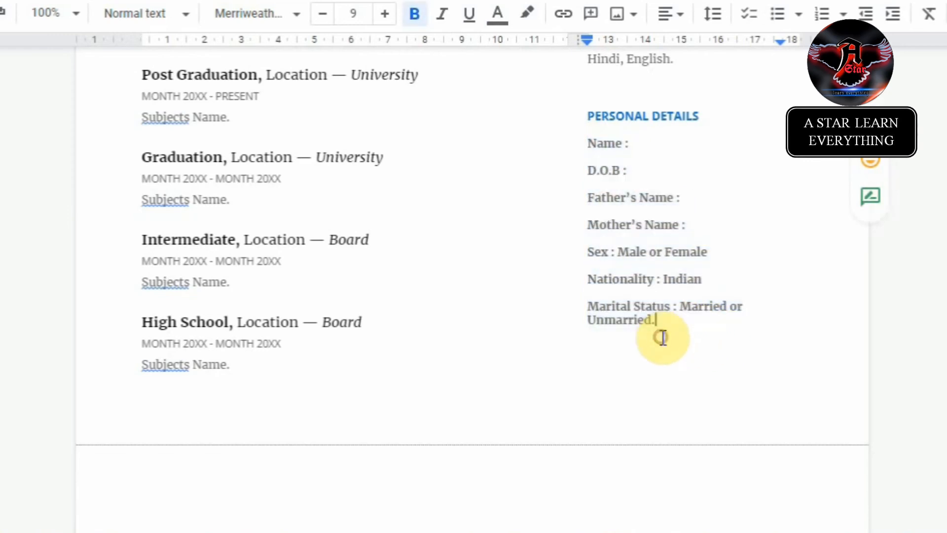
left_click_drag(588, 144, 687, 321)
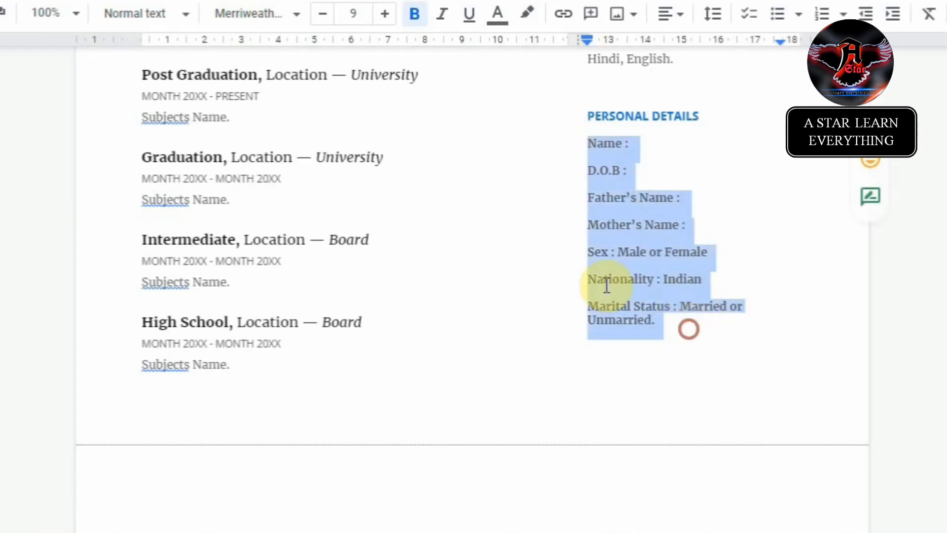
left_click(386, 13)
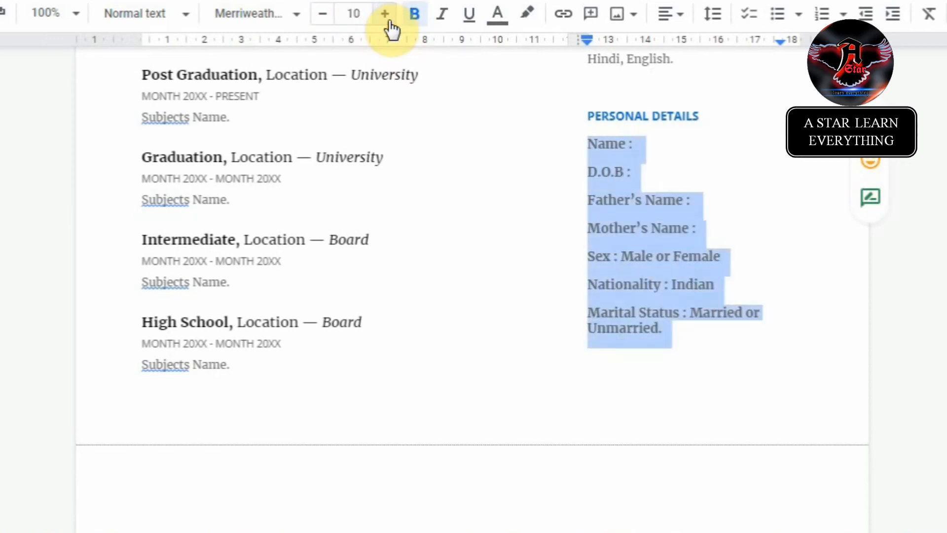
left_click(684, 375)
scroll(686, 376, "up", 2)
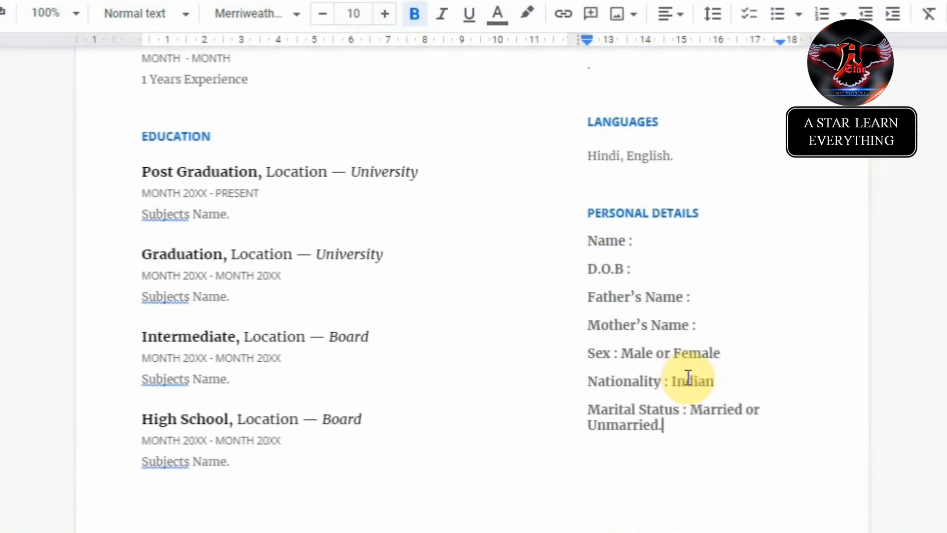
scroll(729, 396, "up", 10)
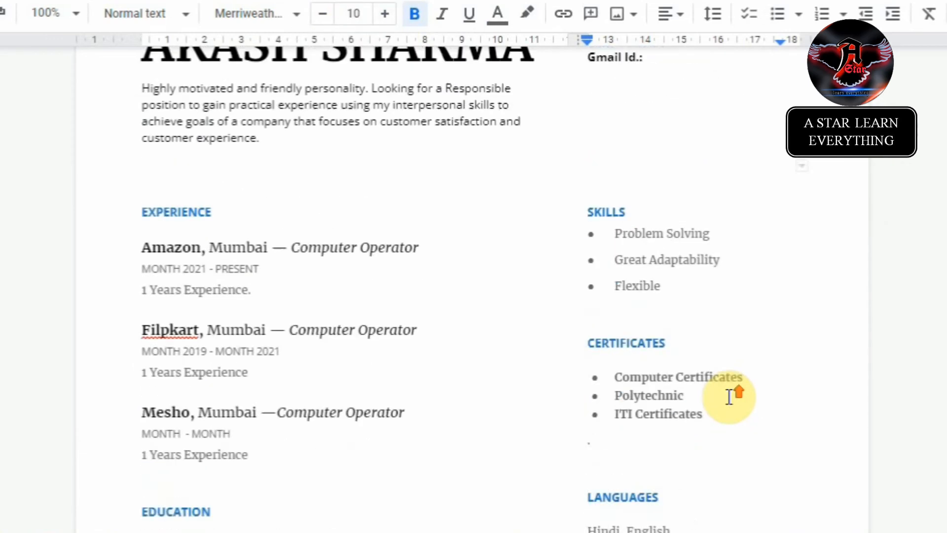
scroll(729, 396, "down", 3)
scroll(729, 396, "down", 9)
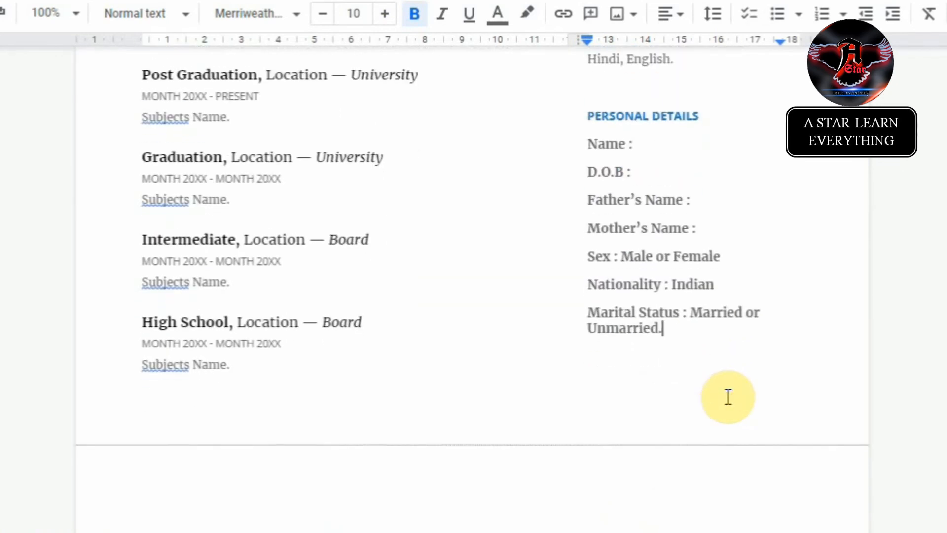
scroll(729, 396, "up", 4)
left_click(670, 338)
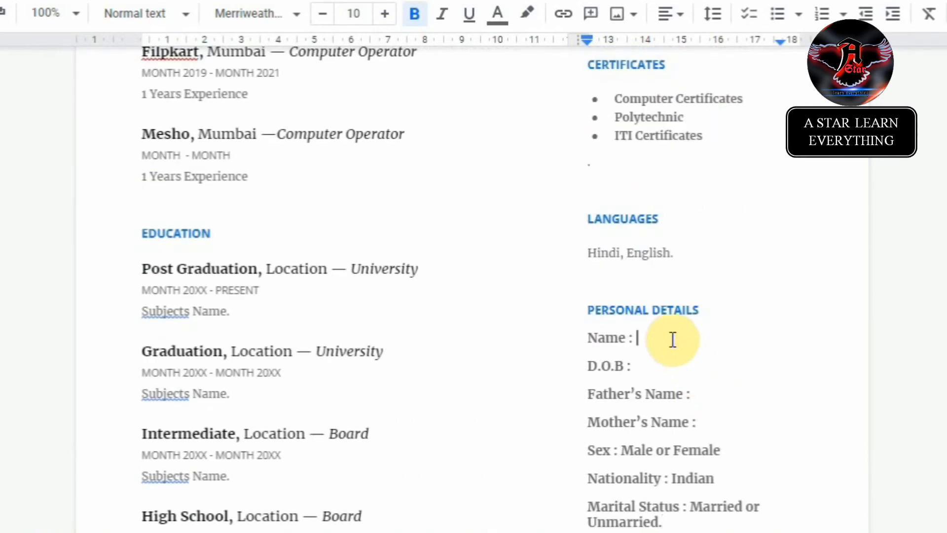
scroll(674, 337, "down", 2)
scroll(696, 273, "down", 4)
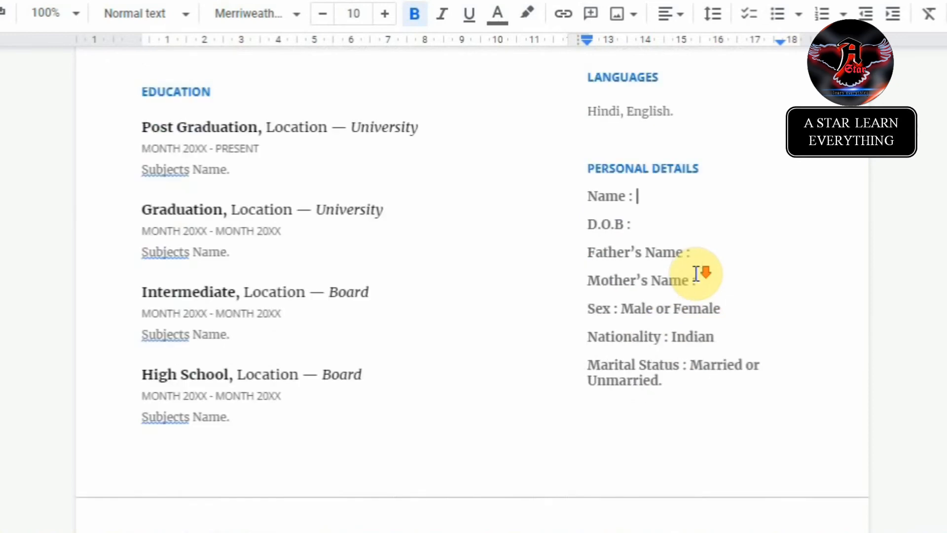
scroll(696, 274, "up", 6)
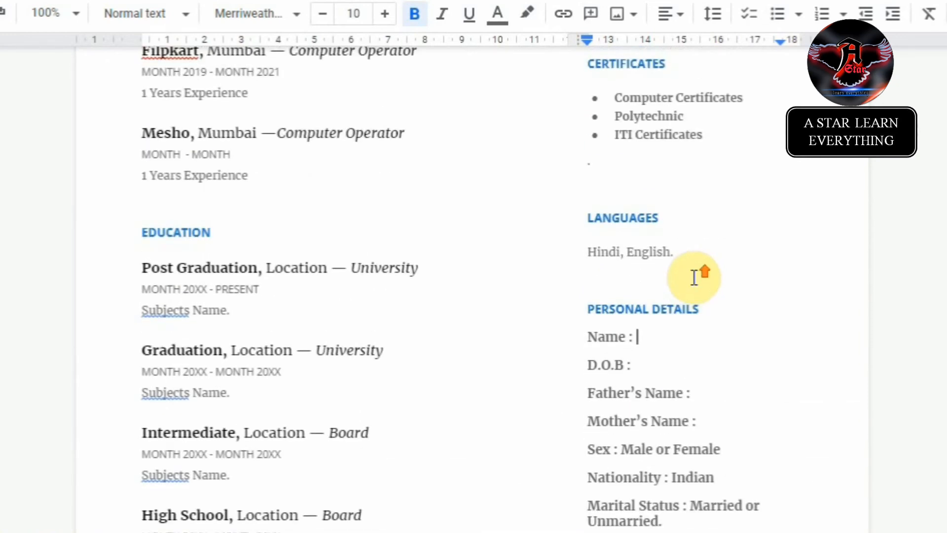
scroll(694, 280, "down", 4)
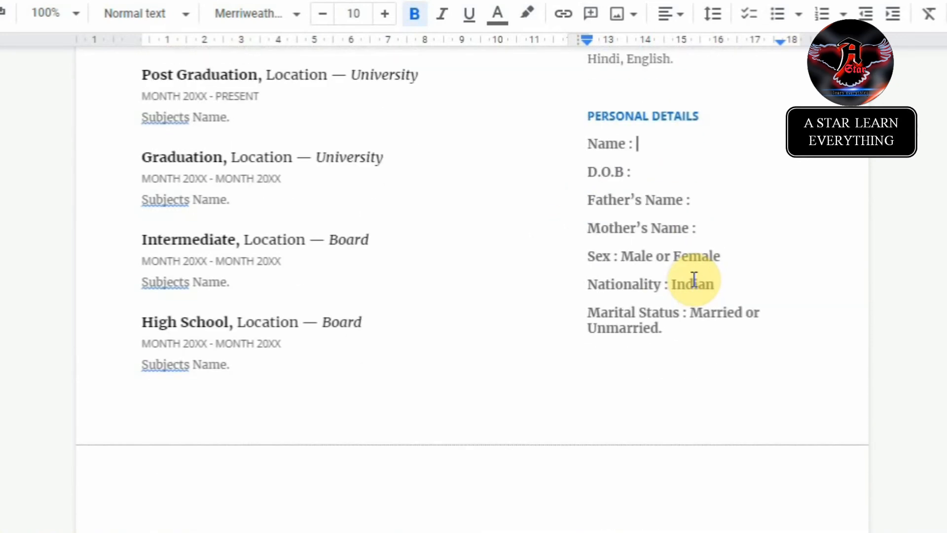
scroll(694, 279, "down", 2)
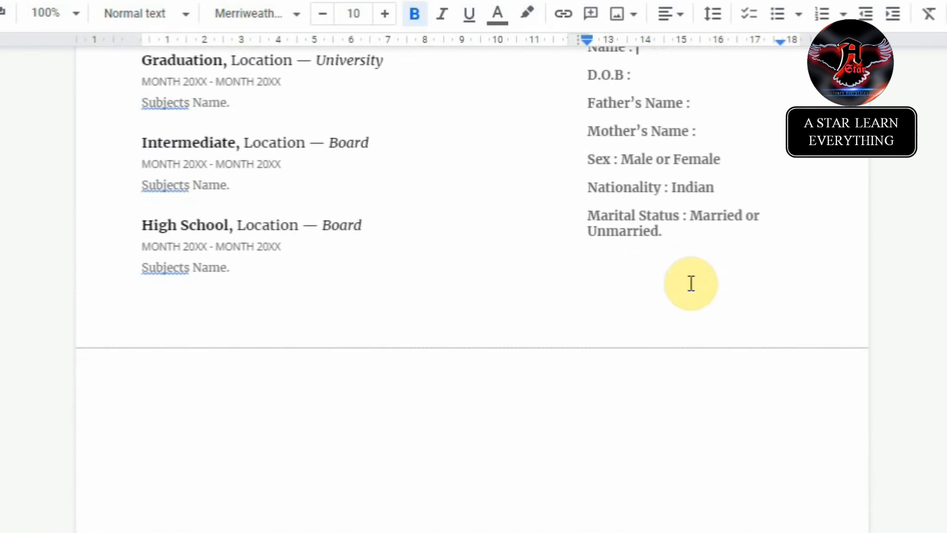
scroll(691, 284, "up", 4)
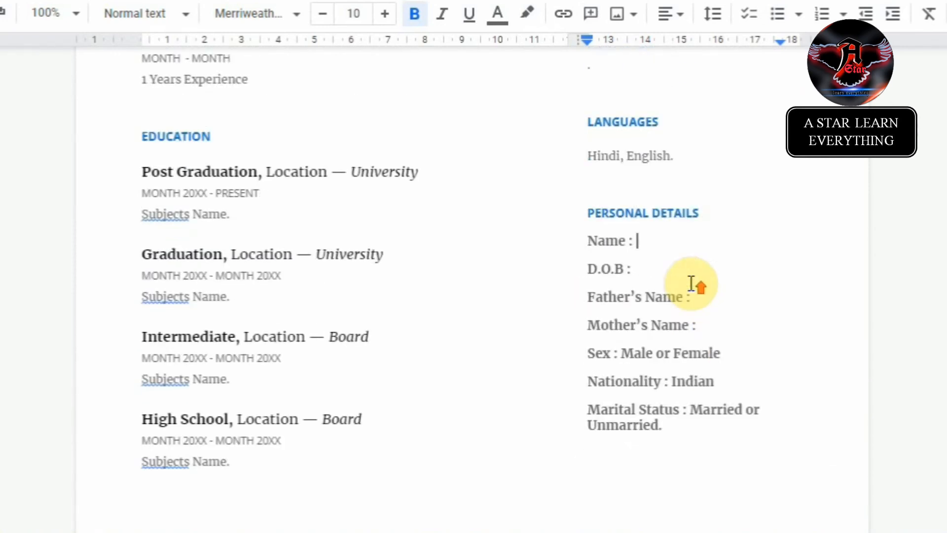
scroll(691, 283, "up", 6)
scroll(691, 283, "down", 6)
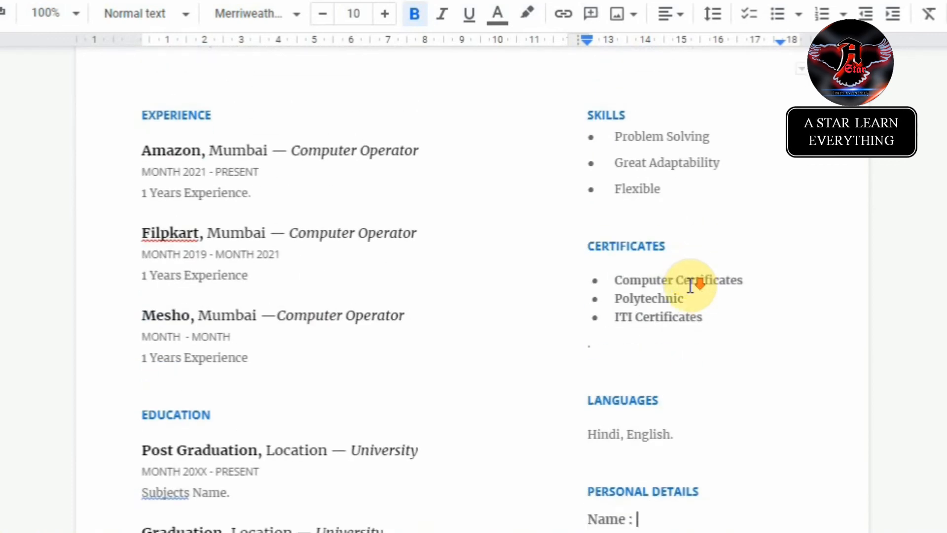
scroll(694, 285, "down", 2)
scroll(693, 281, "up", 6)
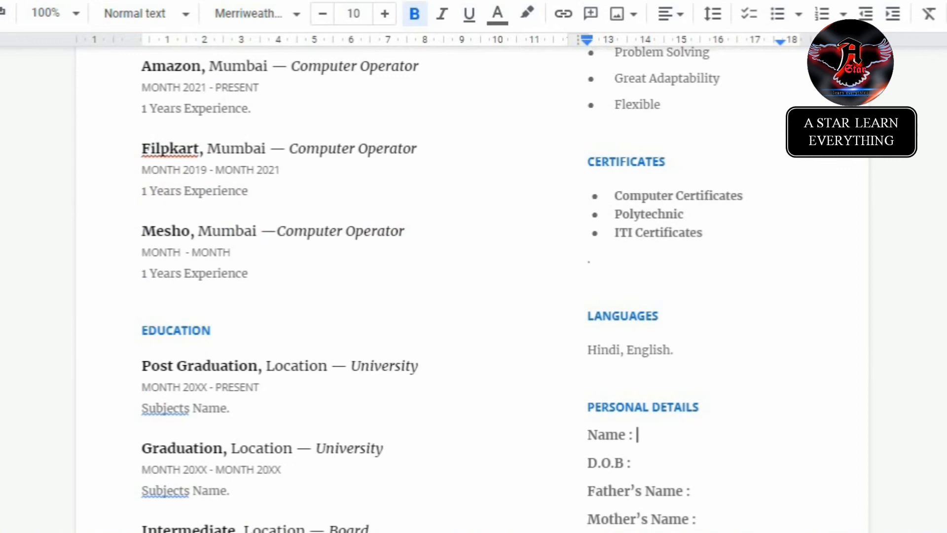
left_click(76, 141)
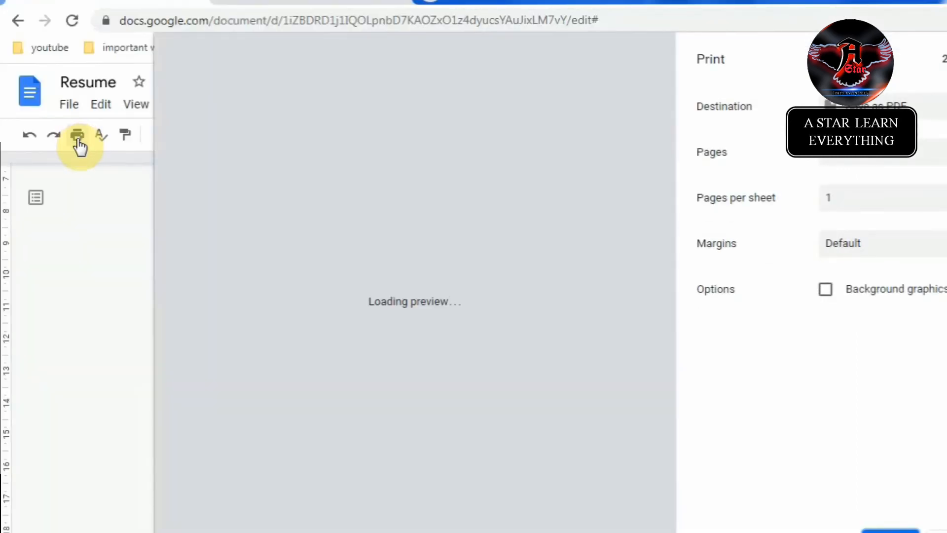
scroll(431, 316, "down", 4)
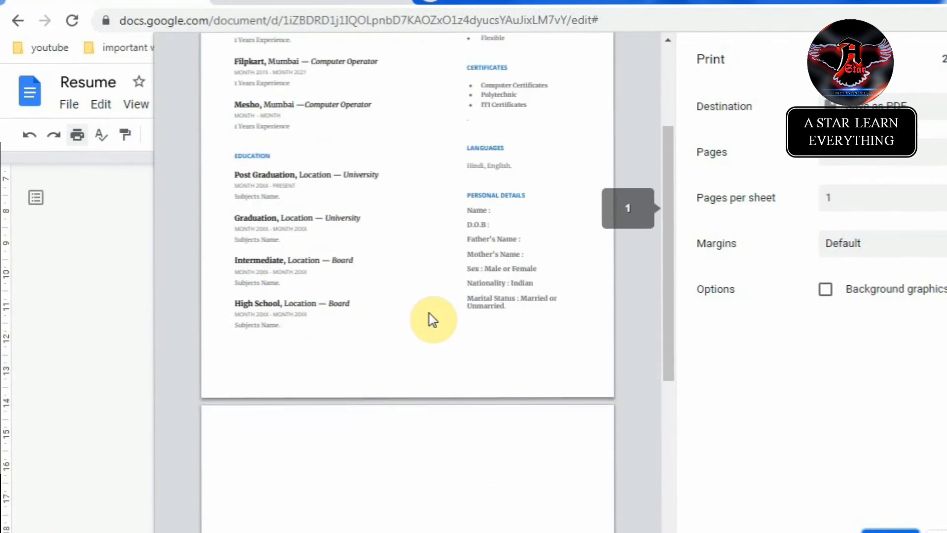
scroll(430, 319, "down", 2)
scroll(429, 321, "up", 5)
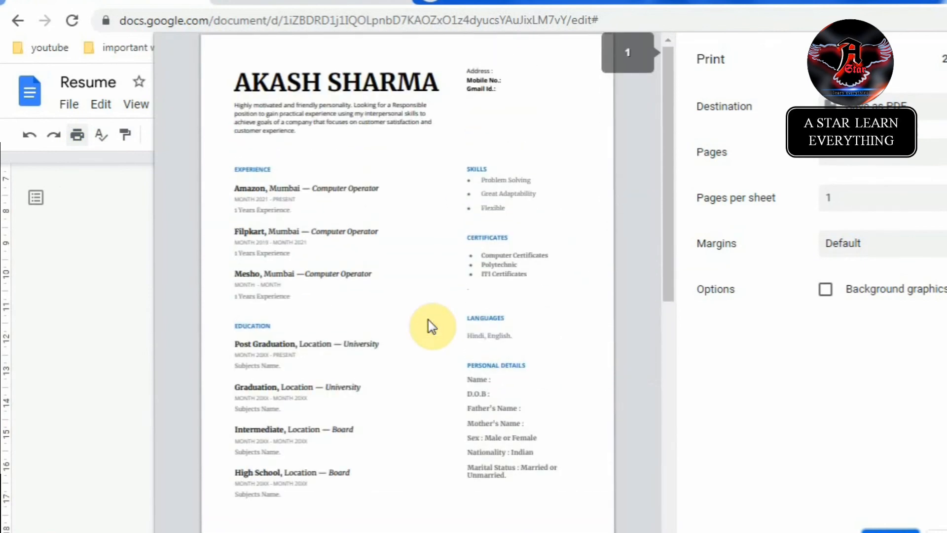
scroll(397, 318, "down", 3)
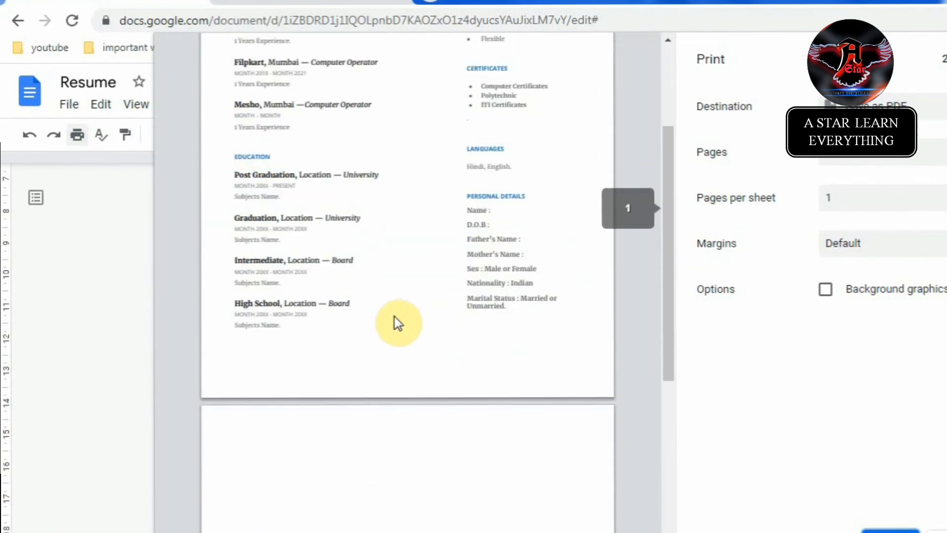
scroll(397, 321, "up", 4)
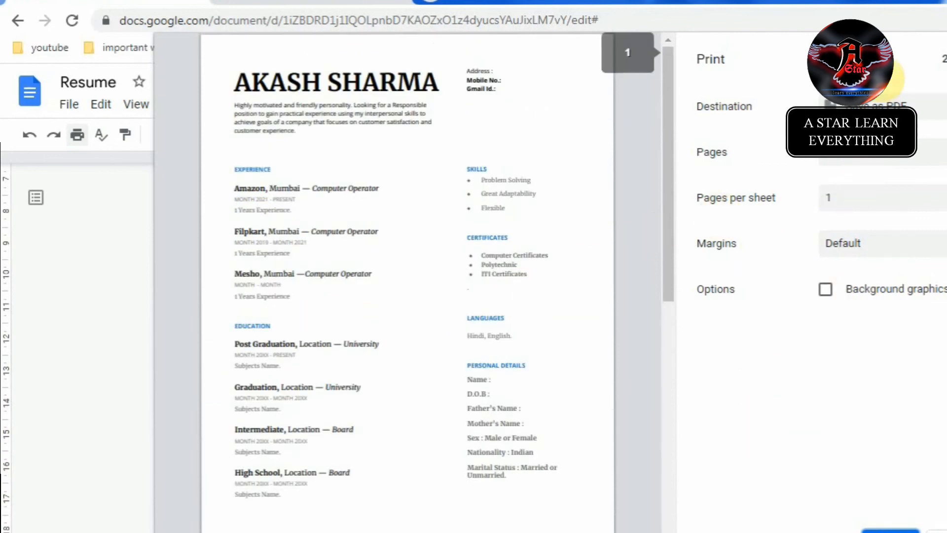
left_click(876, 105)
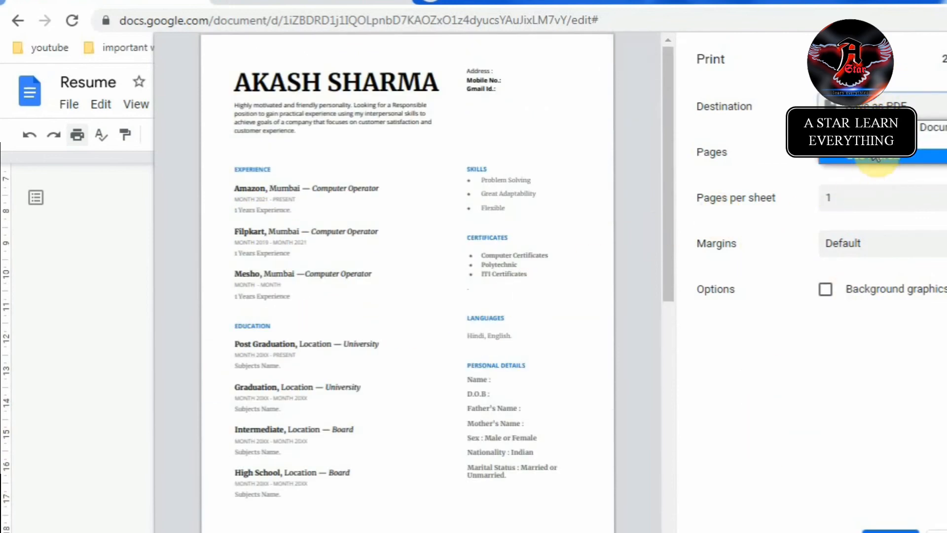
left_click(890, 105)
left_click(941, 531)
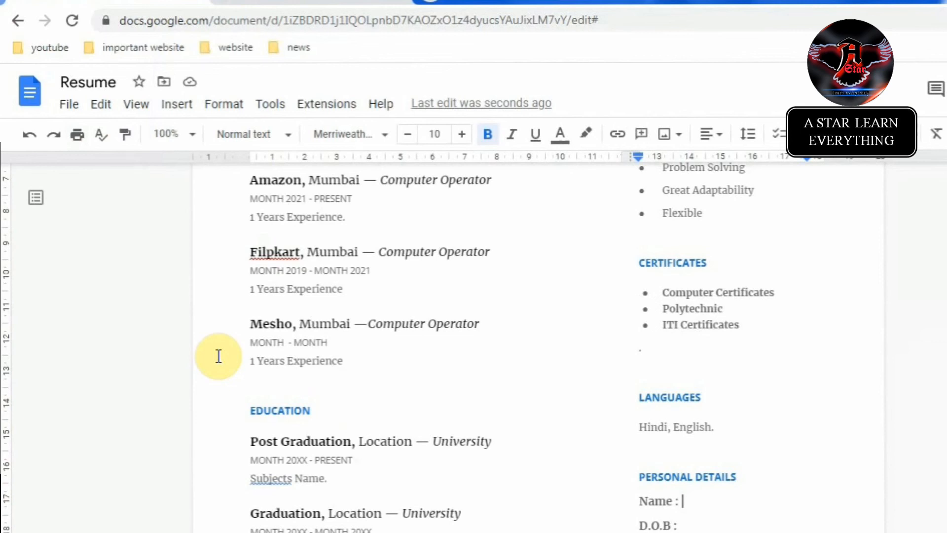
Step: Show the File menu's Download formats, including Microsoft Word (.docx) and PDF document (.pdf)
left_click(80, 109)
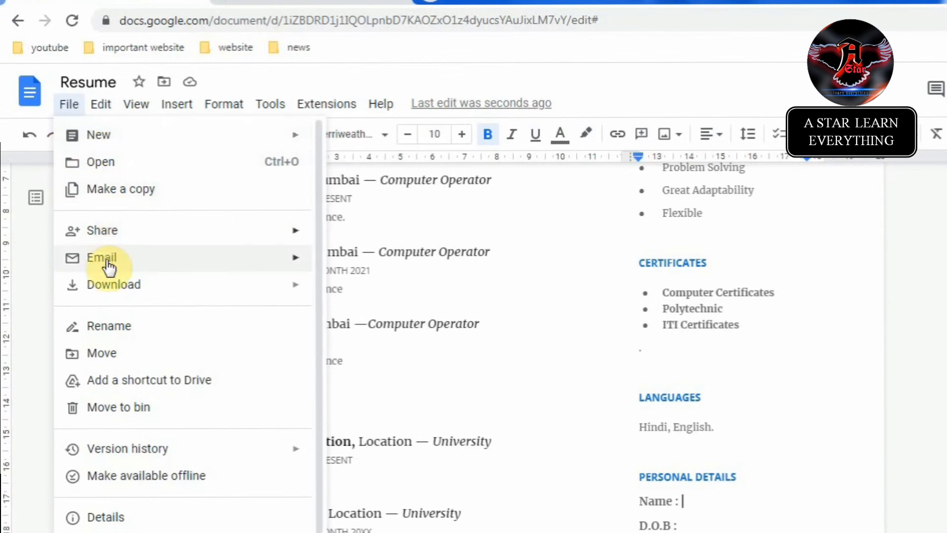
mouse_move(163, 291)
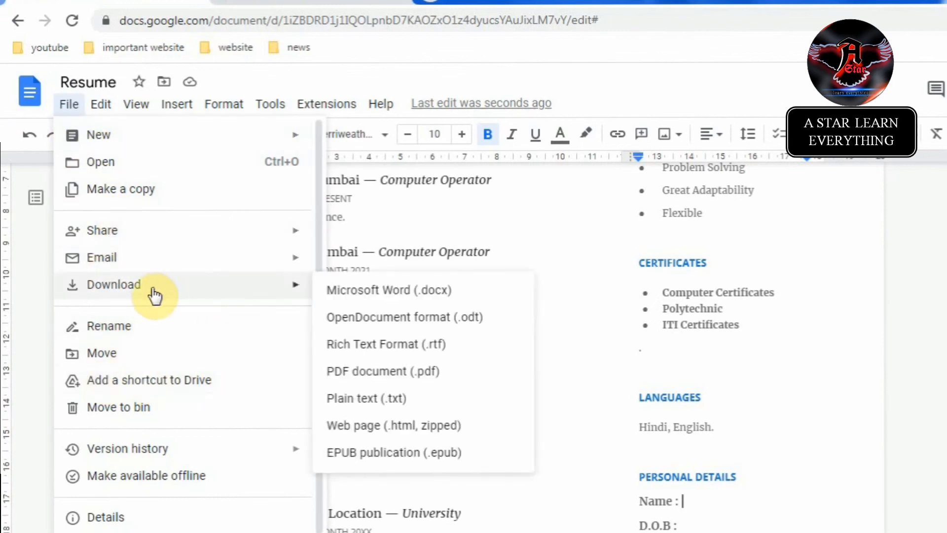
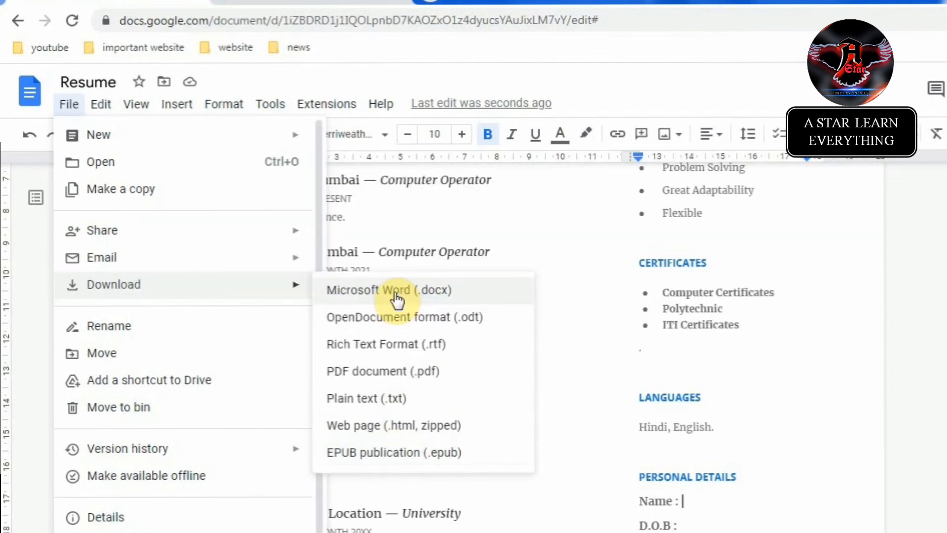
Step: Download the resume as Microsoft Word (.docx) and as PDF document (.pdf)
left_click(396, 292)
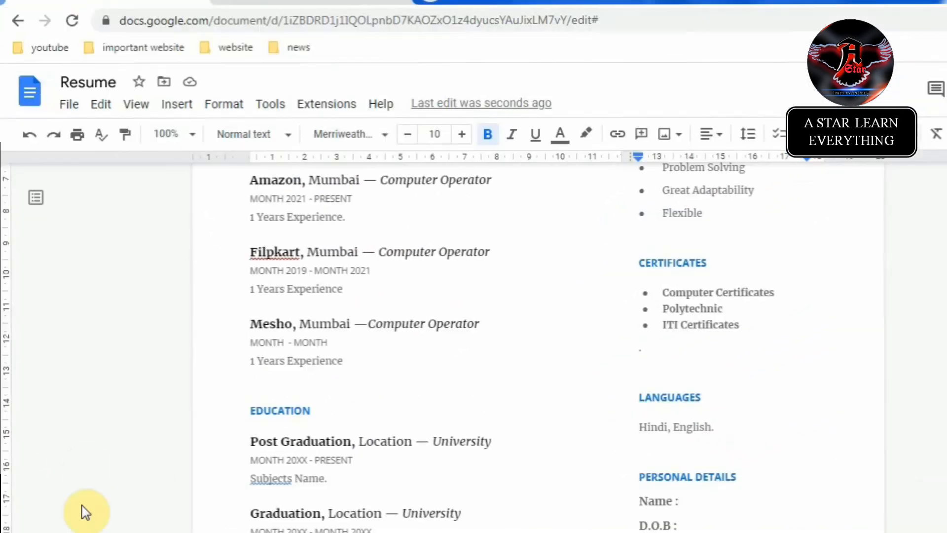
left_click(70, 104)
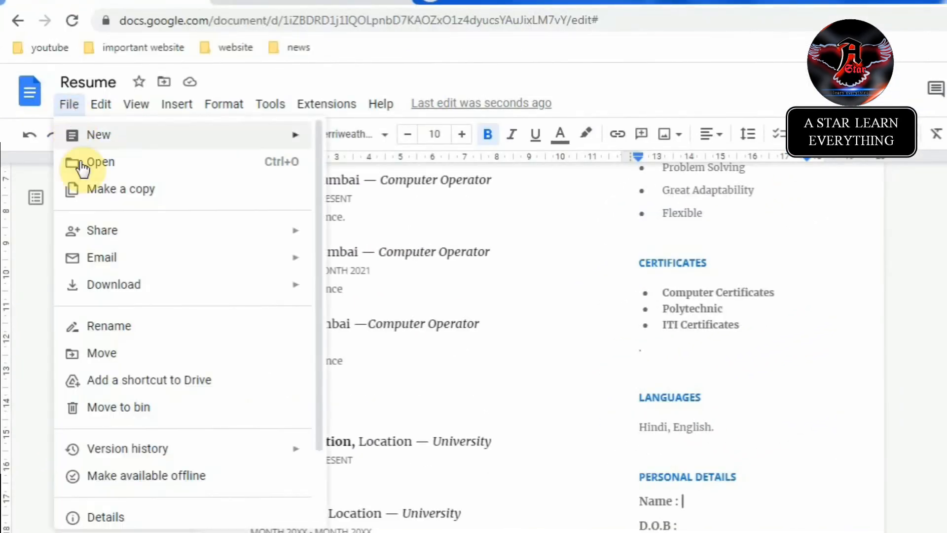
mouse_move(170, 291)
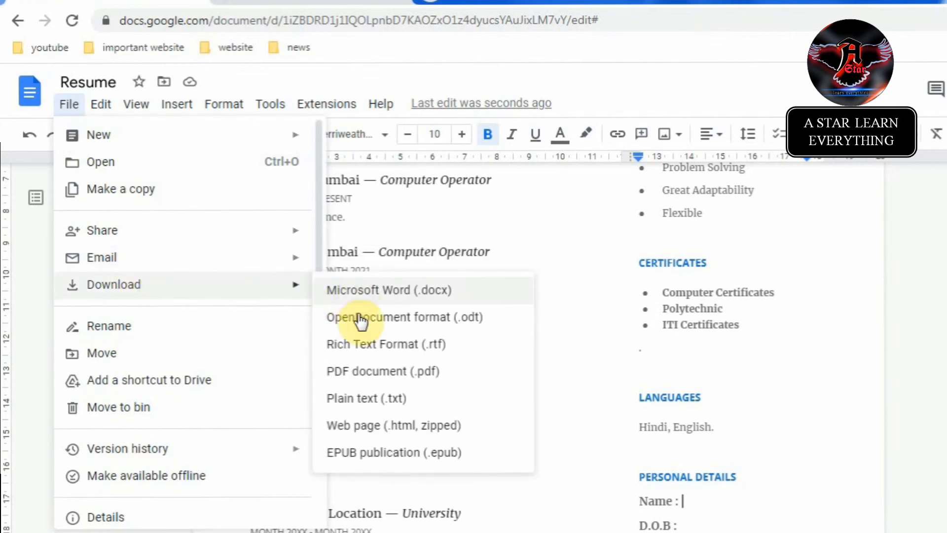
left_click(374, 380)
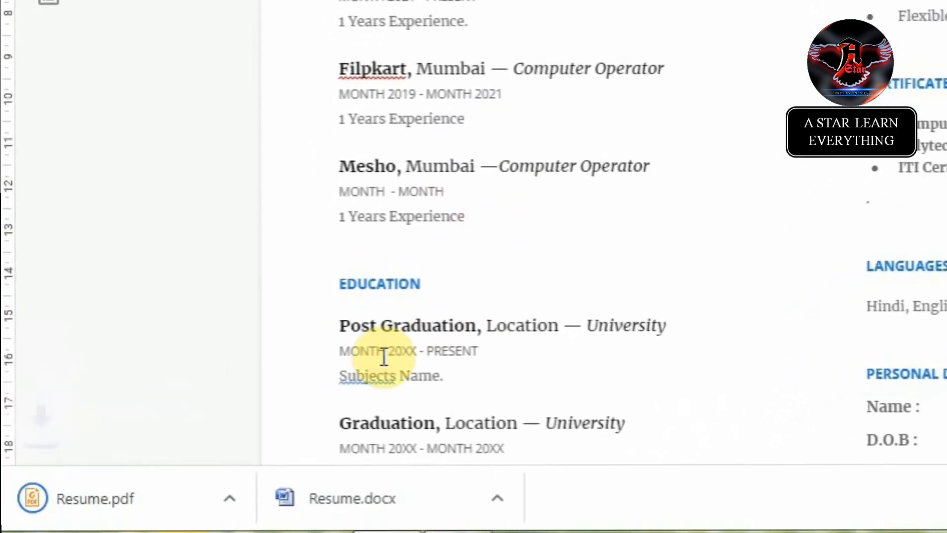
Step: Open Resume.pdf from the download bar and scroll through it, confirming page 2 is blank
left_click(238, 501)
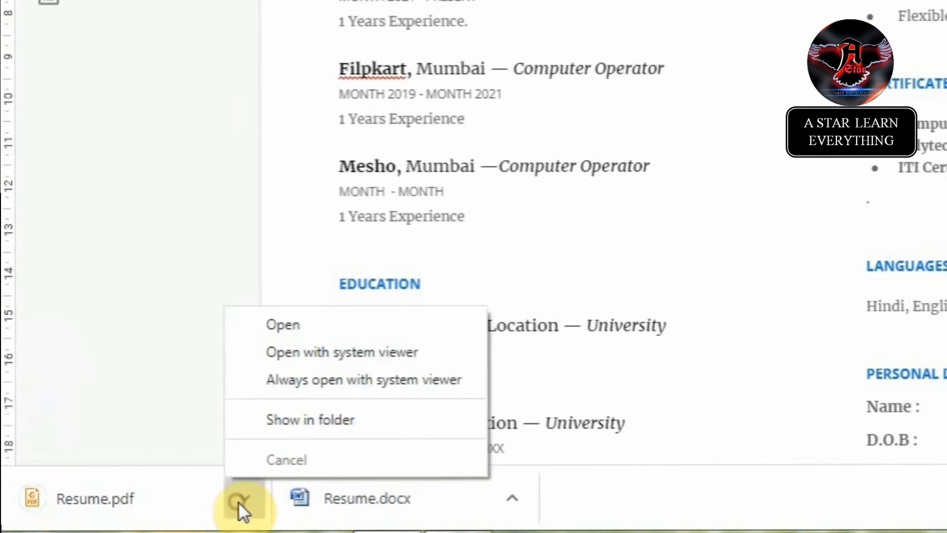
left_click(276, 327)
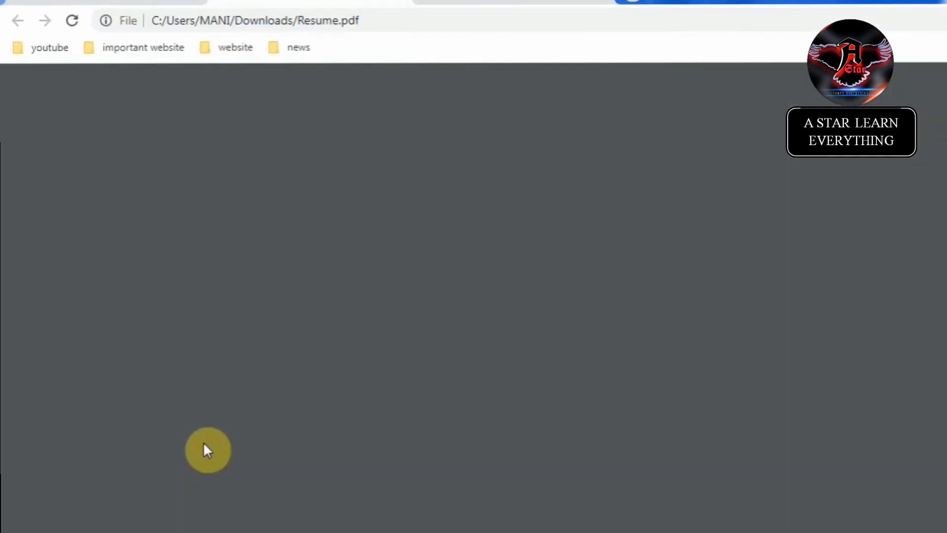
scroll(595, 372, "down", 2)
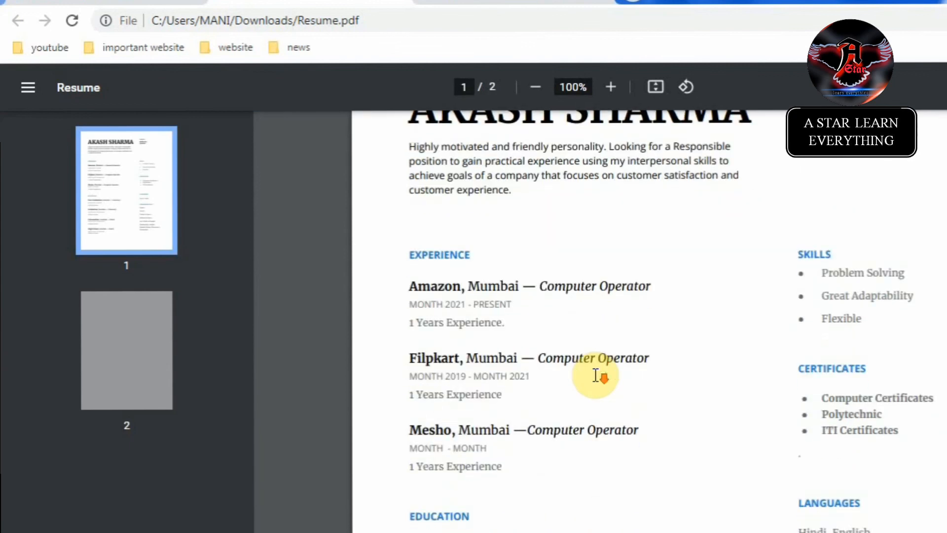
scroll(596, 375, "up", 2)
scroll(596, 378, "down", 5)
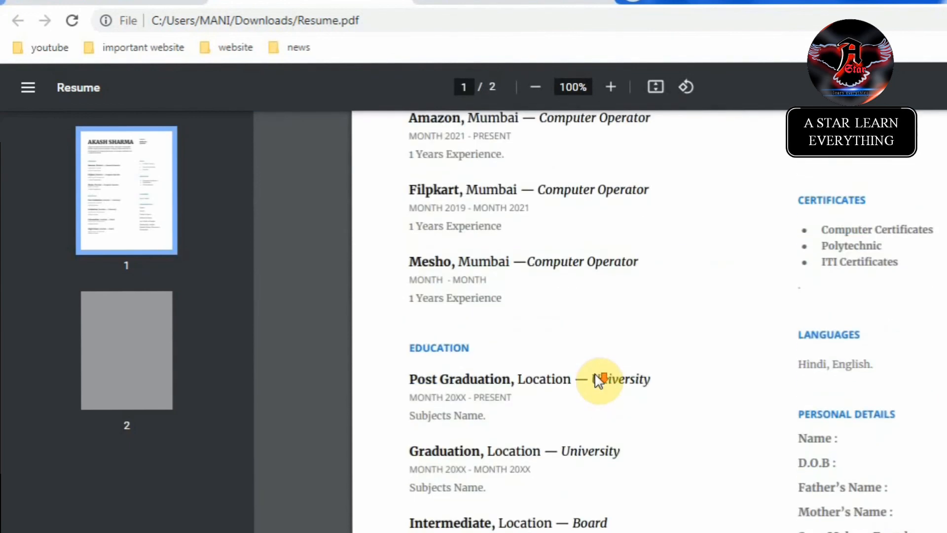
scroll(598, 381, "down", 8)
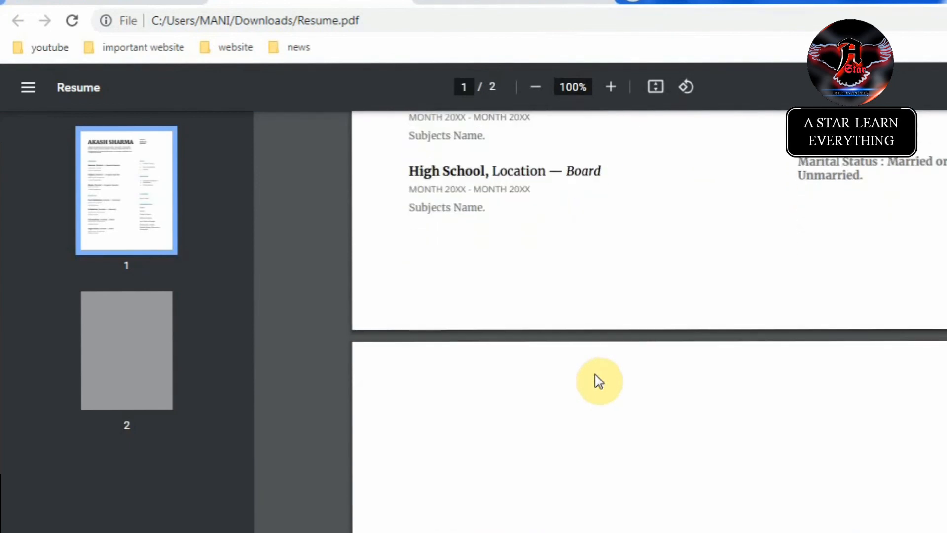
scroll(597, 380, "up", 8)
scroll(597, 381, "down", 3)
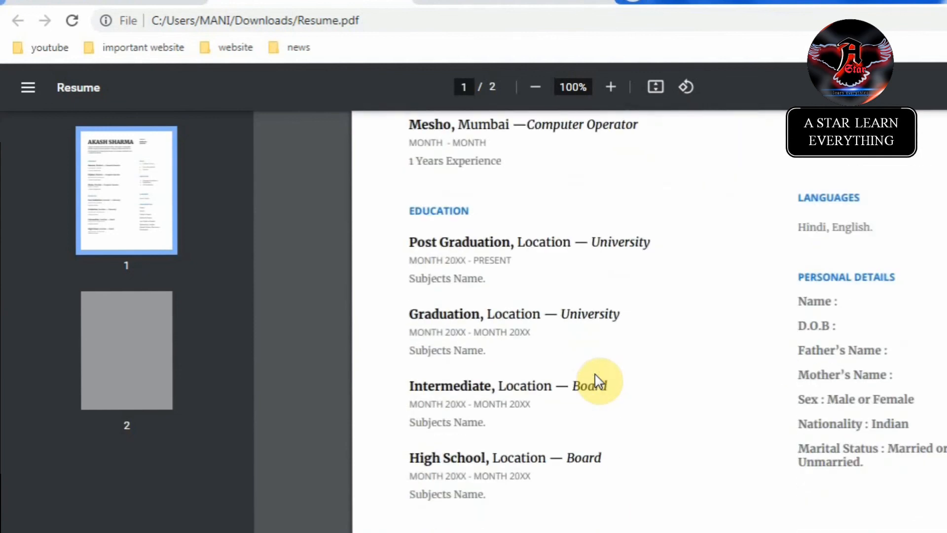
scroll(597, 381, "down", 6)
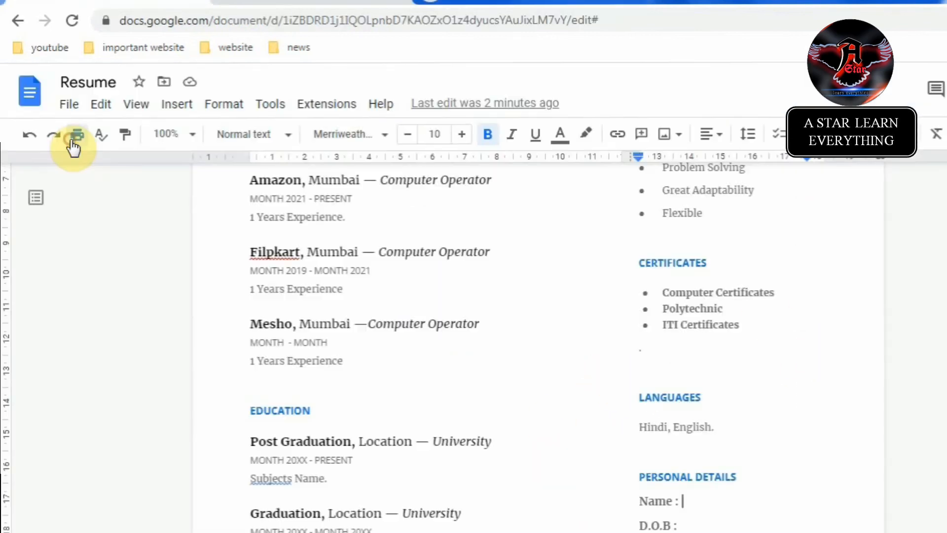
left_click(76, 135)
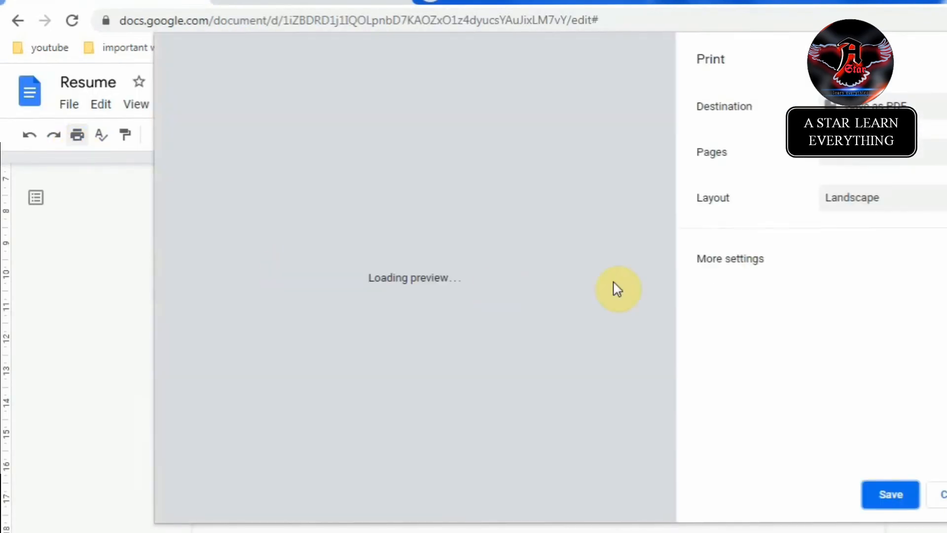
Step: In Print settings, set Pages to Custom with the range limited to page 1
left_click(769, 256)
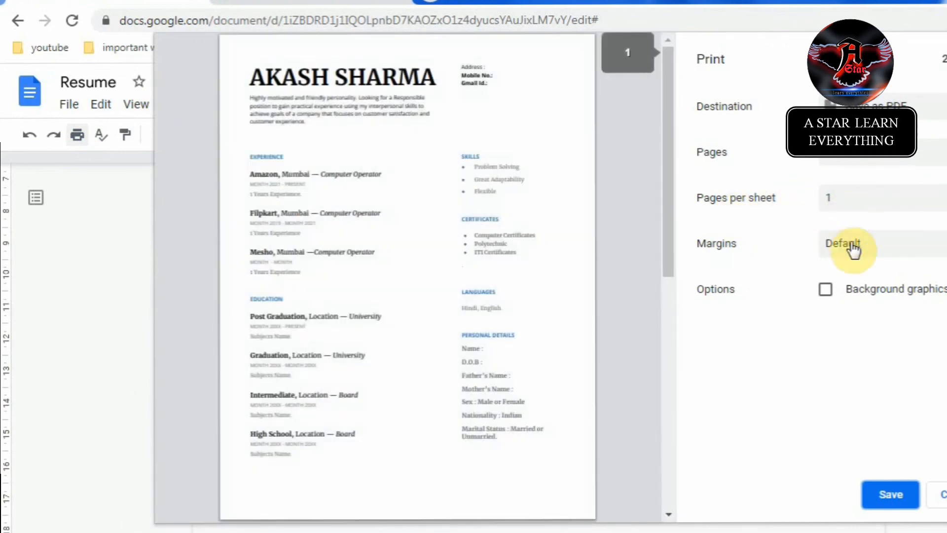
left_click(883, 161)
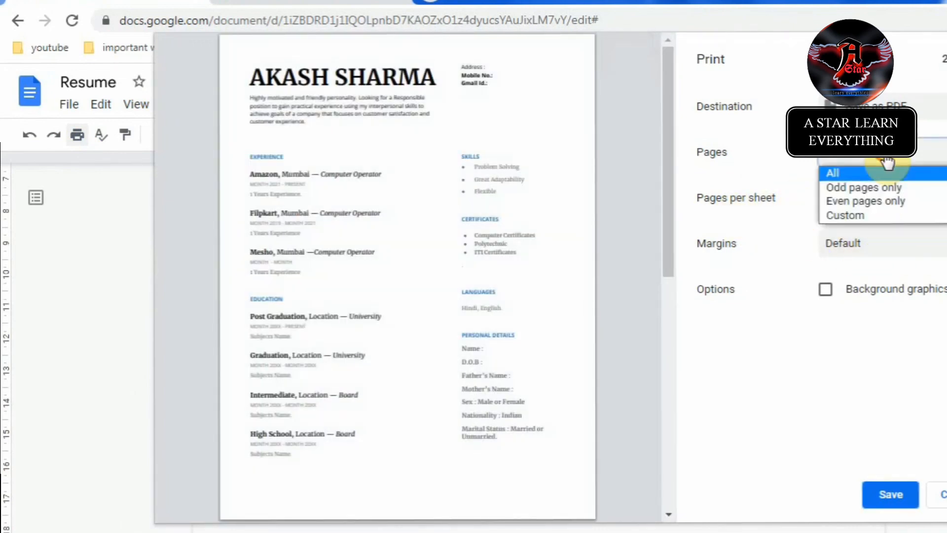
left_click(869, 213)
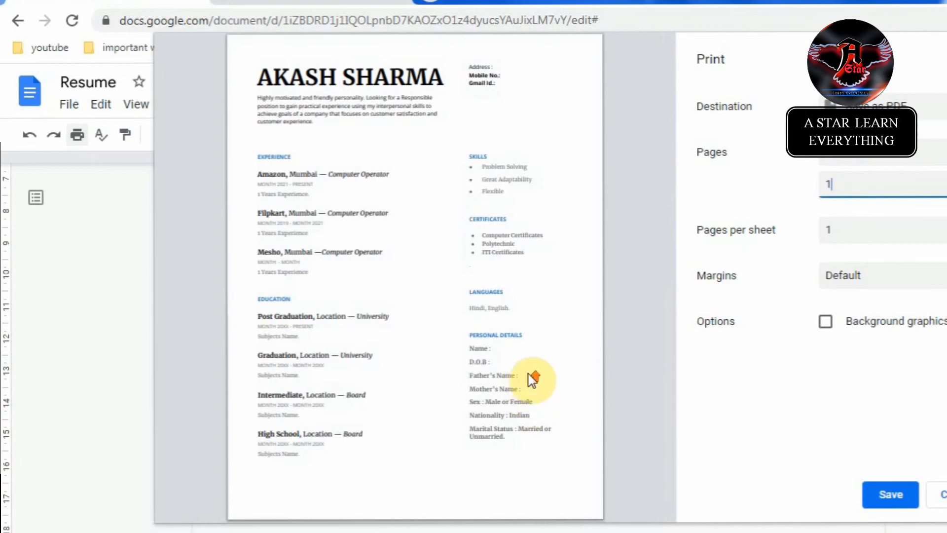
left_click(821, 187)
double_click(821, 186)
key("BackSpace")
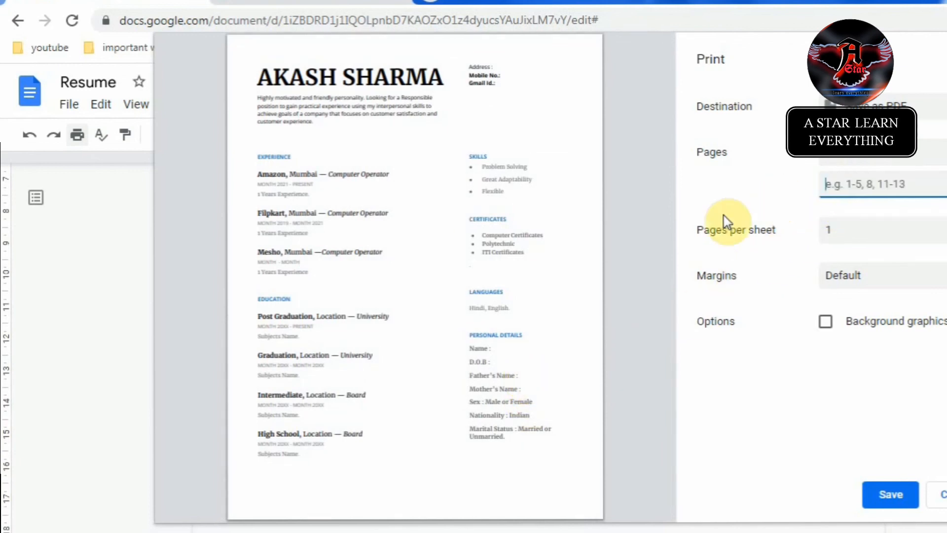
left_click(628, 300)
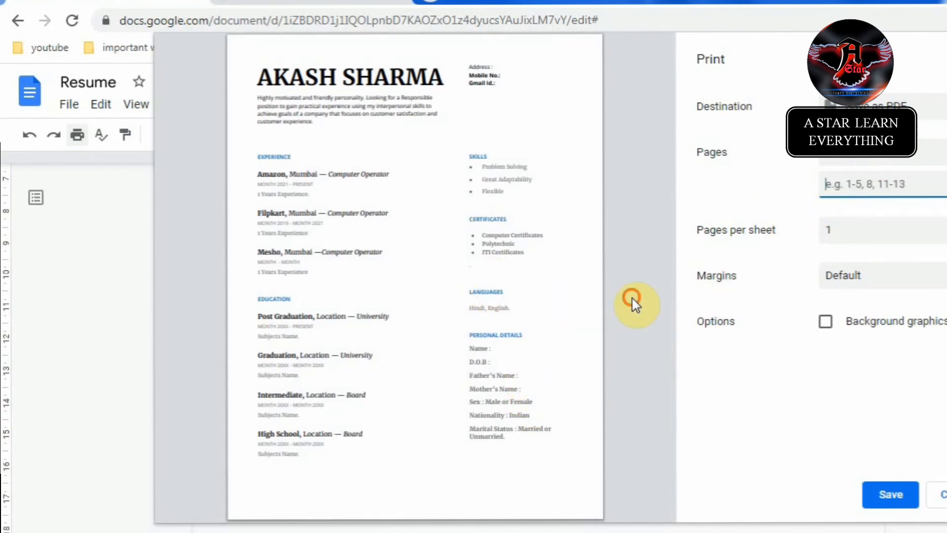
type("1-2")
key("BackSpace")
key("BackSpace")
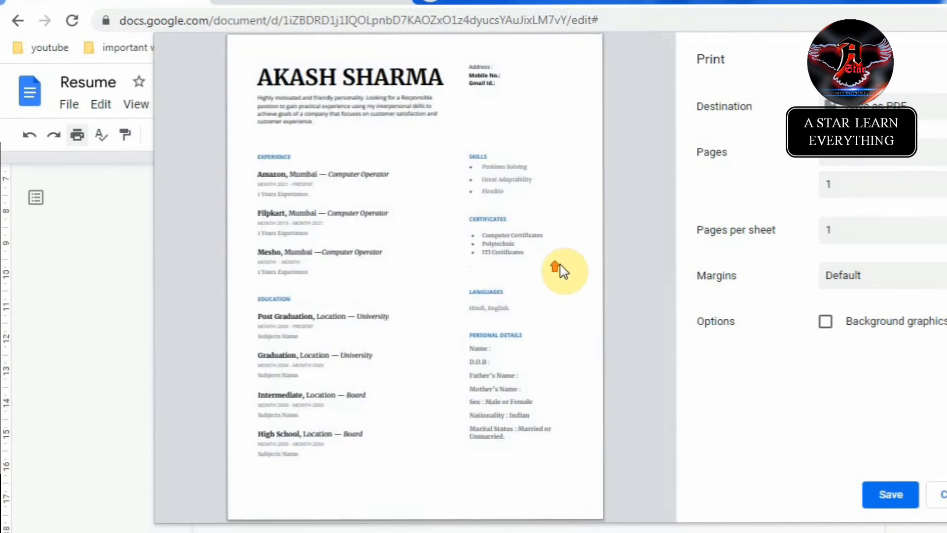
Step: Save the one-page PDF as Resume - Google Docs on the Desktop
left_click(884, 497)
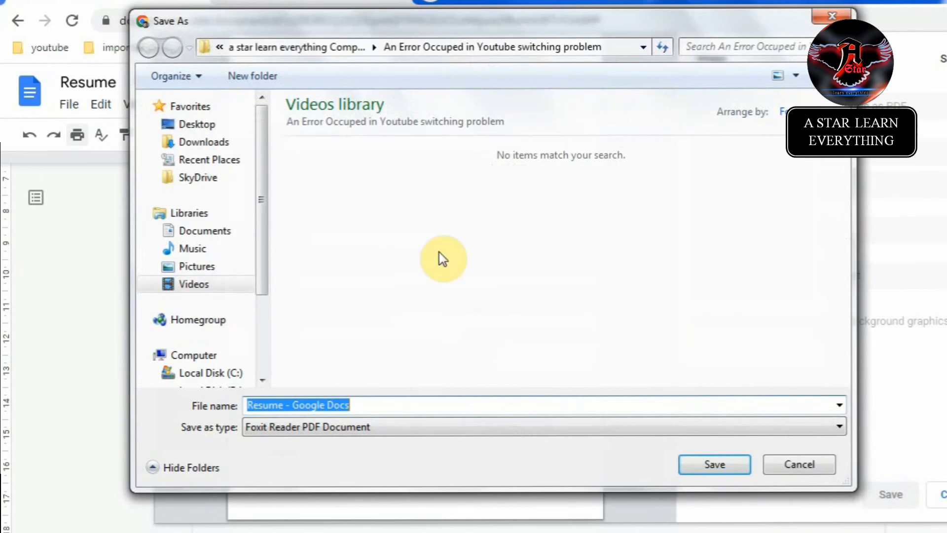
left_click(202, 125)
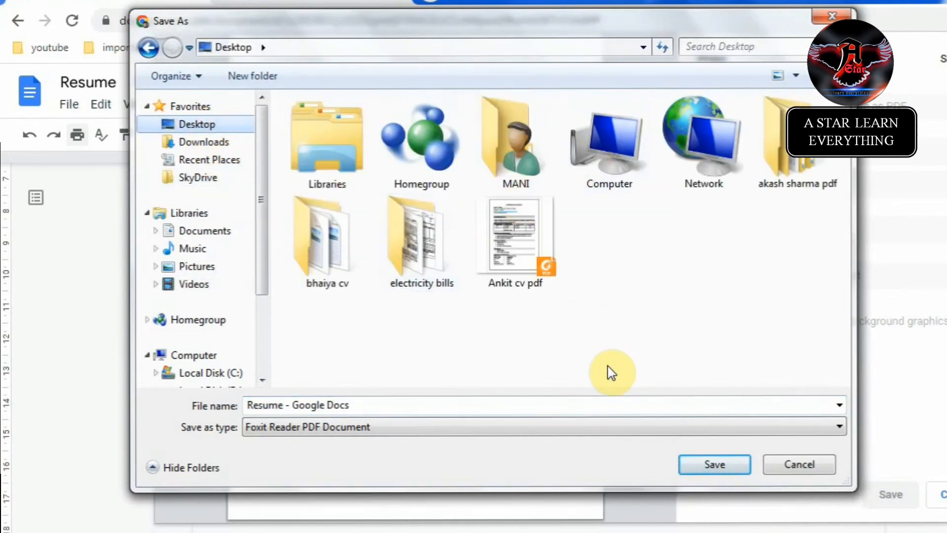
left_click(701, 478)
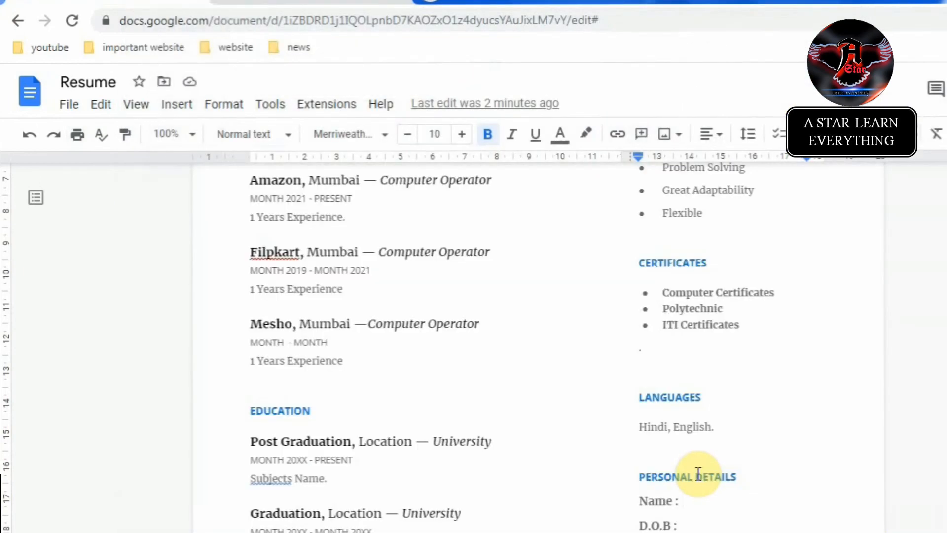